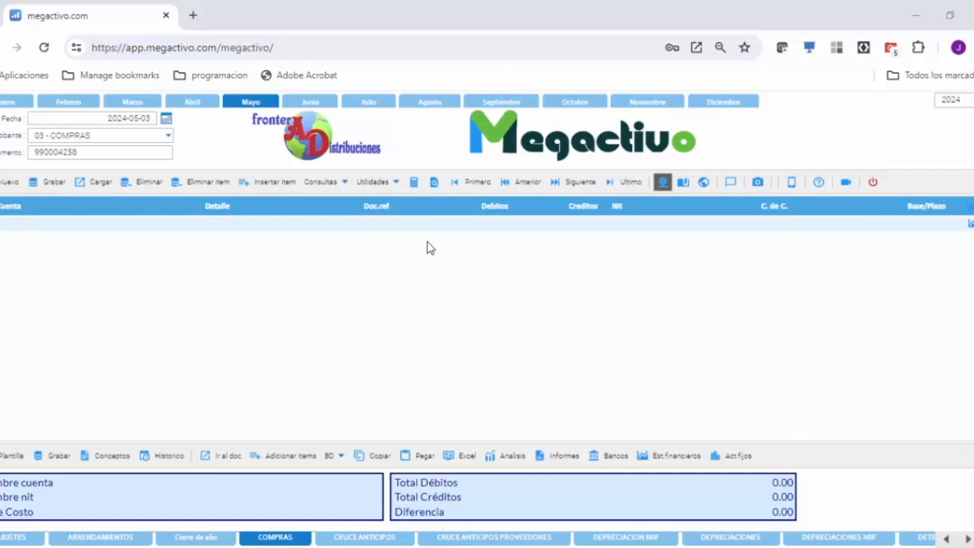
Step: Open the Información exógena utility and select 2023 as the reporting year
left_click(398, 183)
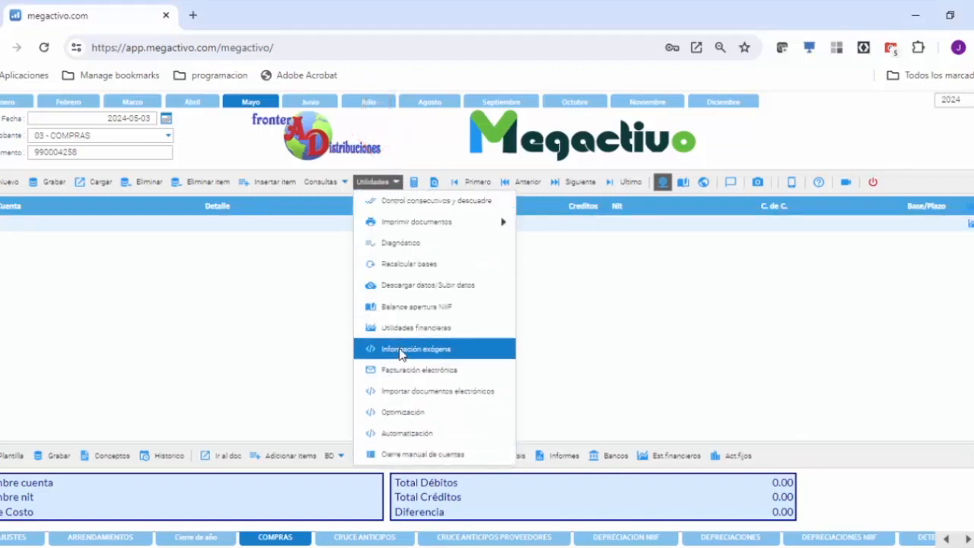
left_click(477, 350)
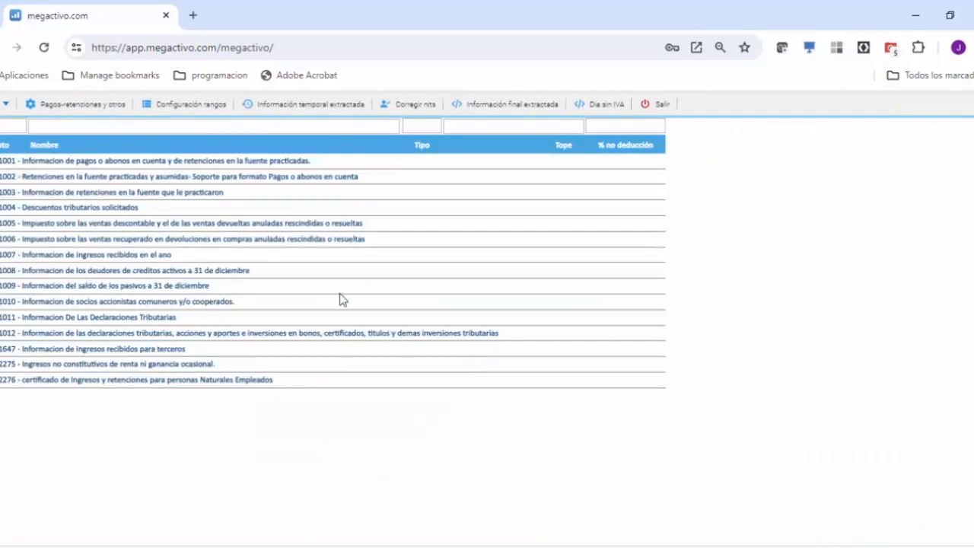
left_click(6, 106)
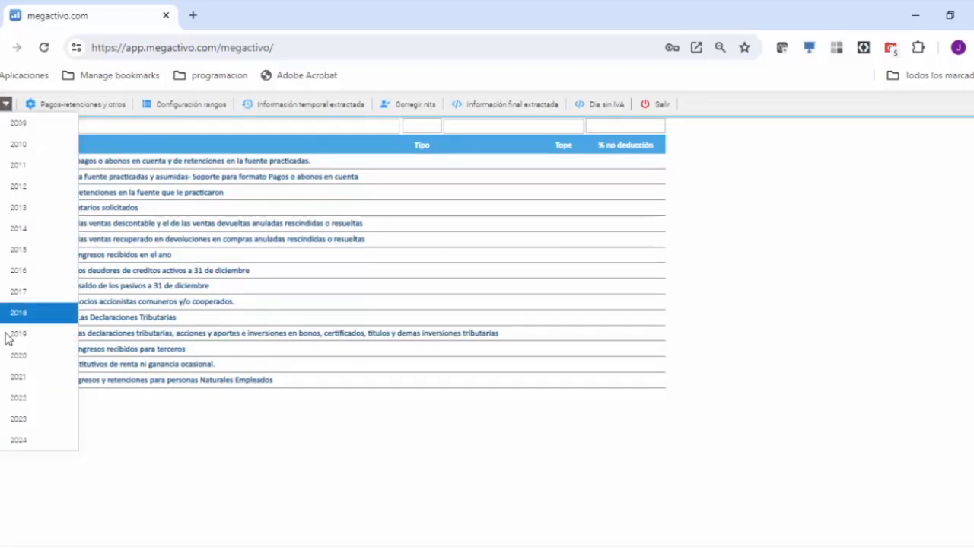
left_click(18, 418)
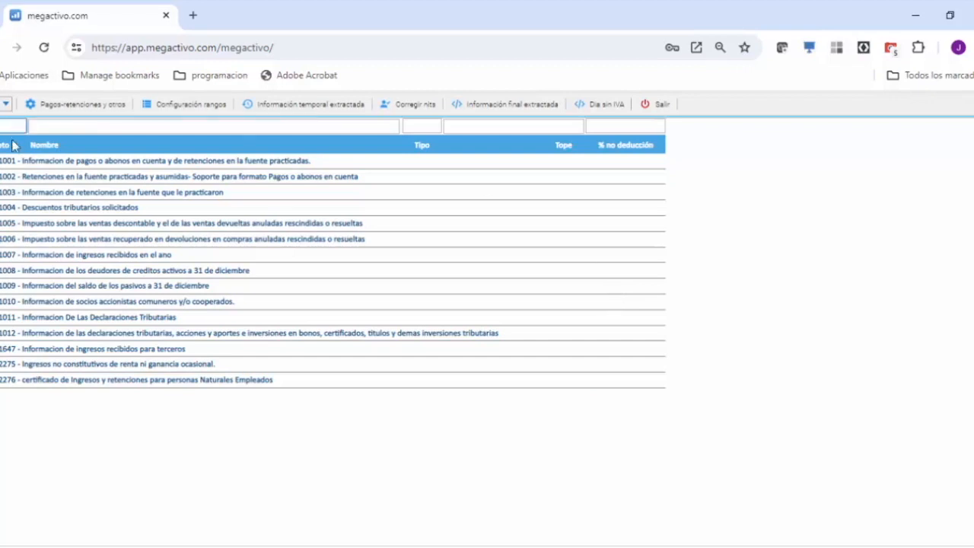
Step: Inspect the concepts grouped under formats 1001, 1002 and 1003, collapsing each format again
left_click(26, 162)
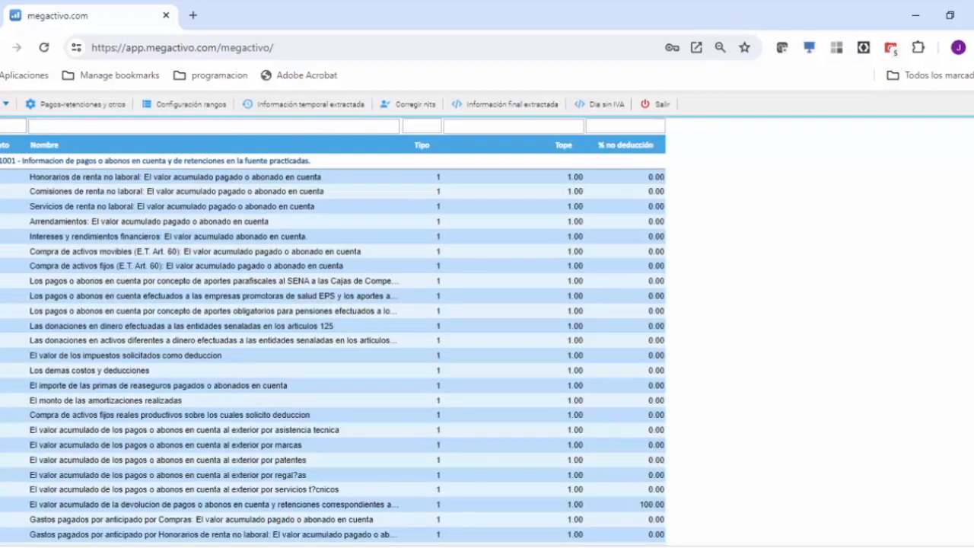
left_click(3, 161)
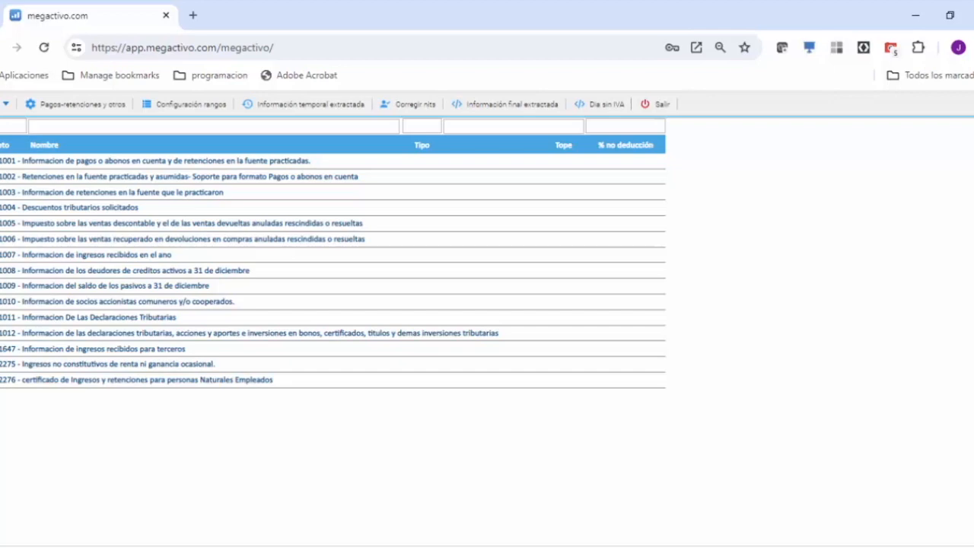
left_click(3, 176)
left_click(4, 177)
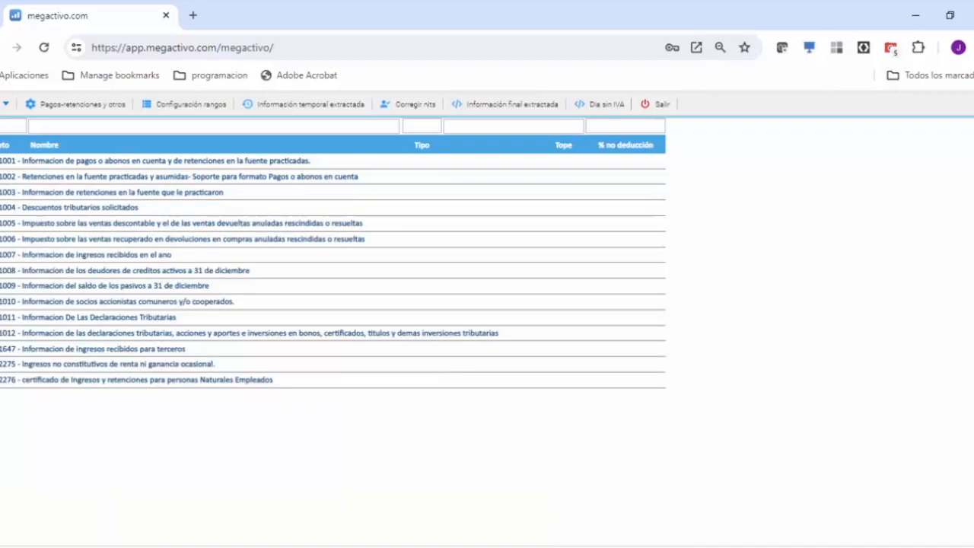
left_click(3, 192)
left_click(3, 193)
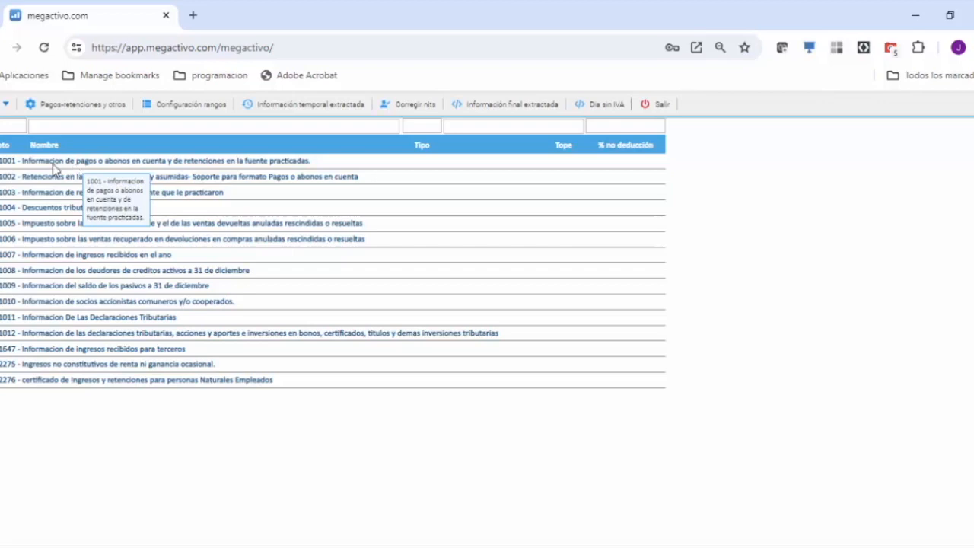
Step: Review the Tipo, Tope and % no deduccion fields of concept 5010 in format 1001, and save the record
left_click(1, 161)
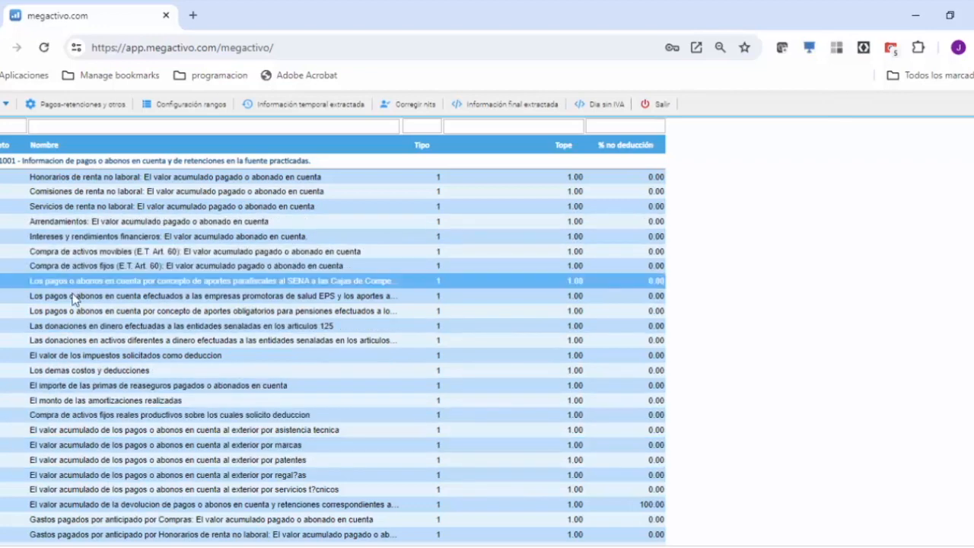
double_click(211, 279)
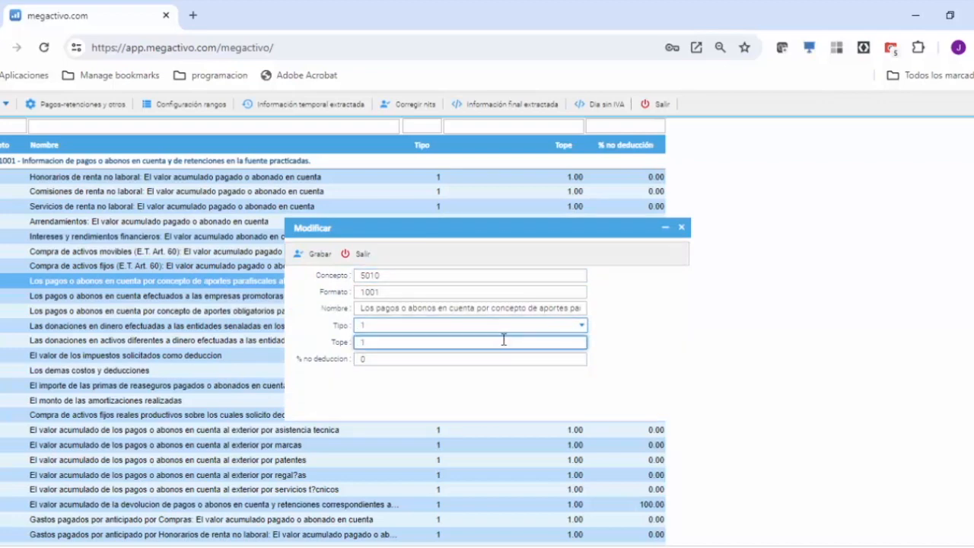
left_click(582, 325)
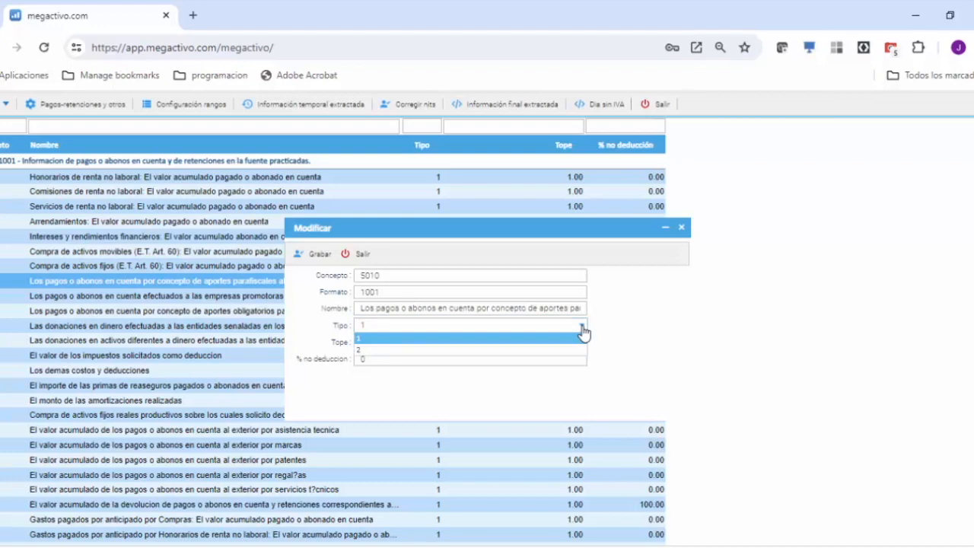
left_click(582, 332)
left_click(361, 342)
left_click_drag(372, 342, 348, 345)
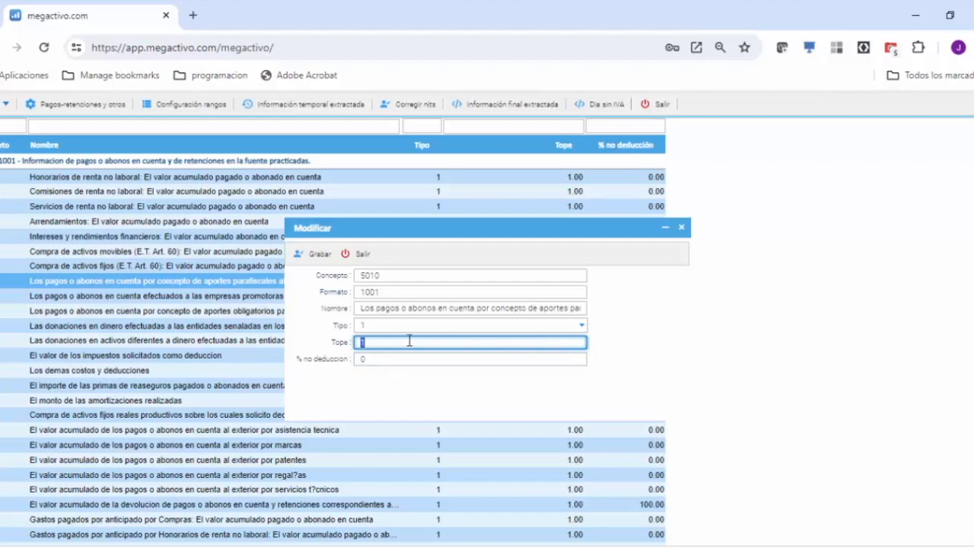
left_click(381, 359)
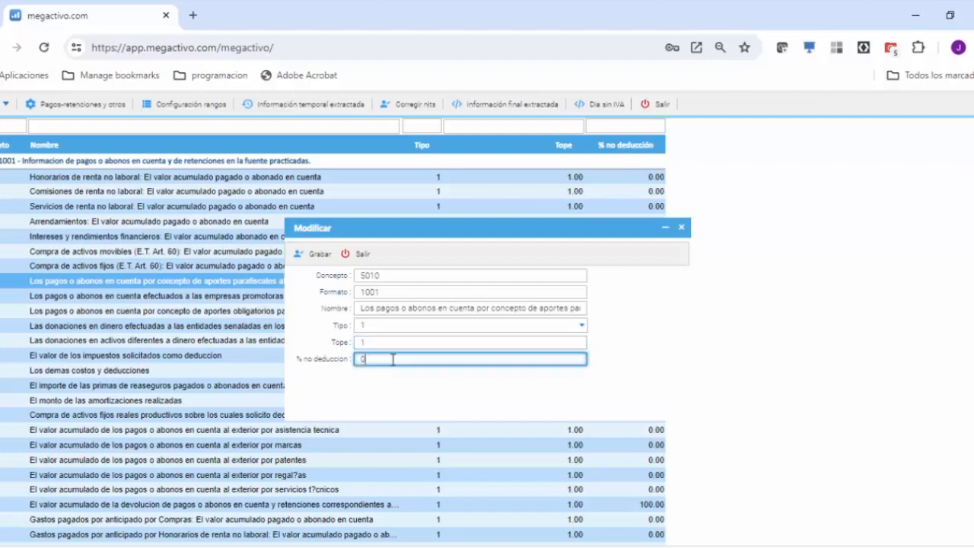
double_click(362, 359)
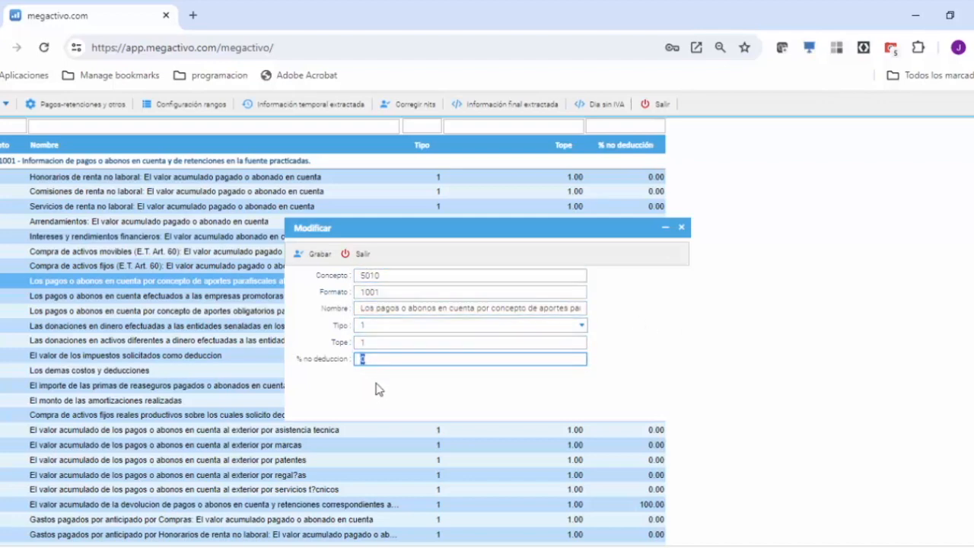
left_click(317, 259)
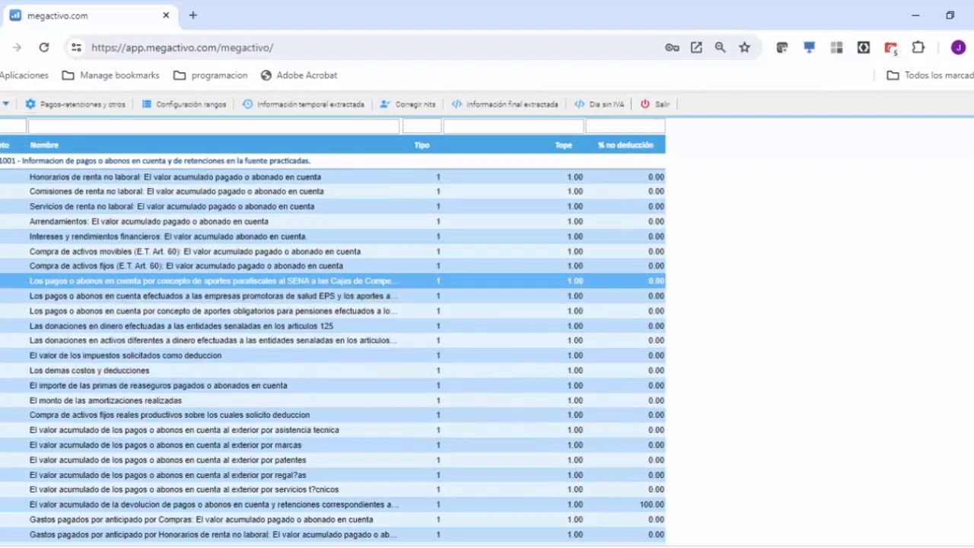
left_click(1, 160)
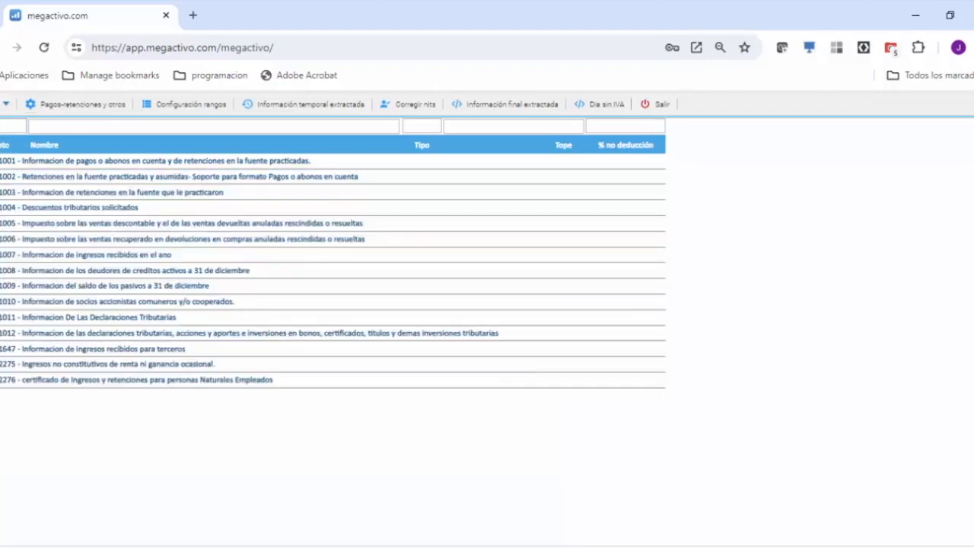
Step: Examine the Pagos-retenciones y otros table linking each payment concept to its withholding and IVA concept codes
left_click(74, 105)
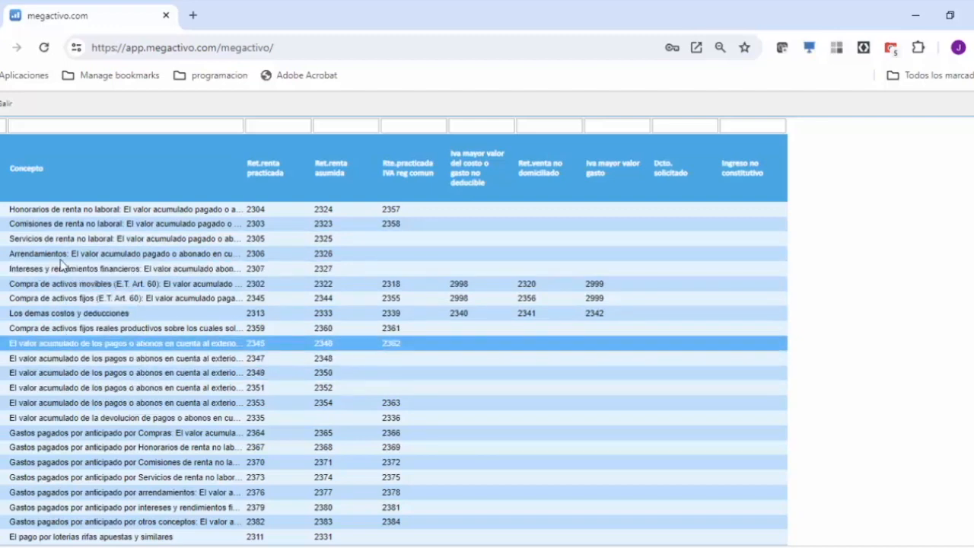
scroll(38, 335, "down", 10)
scroll(36, 335, "up", 3)
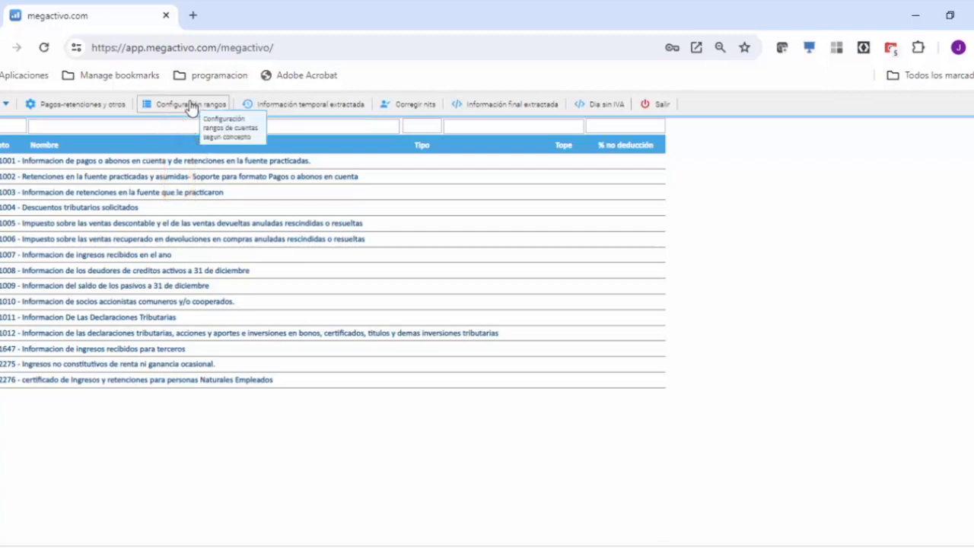
Step: Start a new account range in the range configuration and set its concept to 2305 - *Retencion practicada renta por servicios en el concepto
left_click(190, 106)
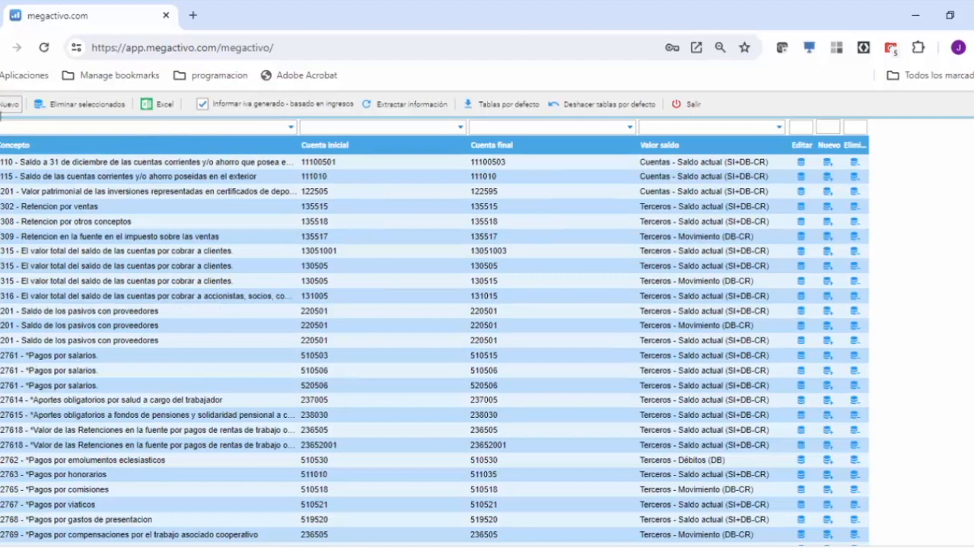
left_click(7, 104)
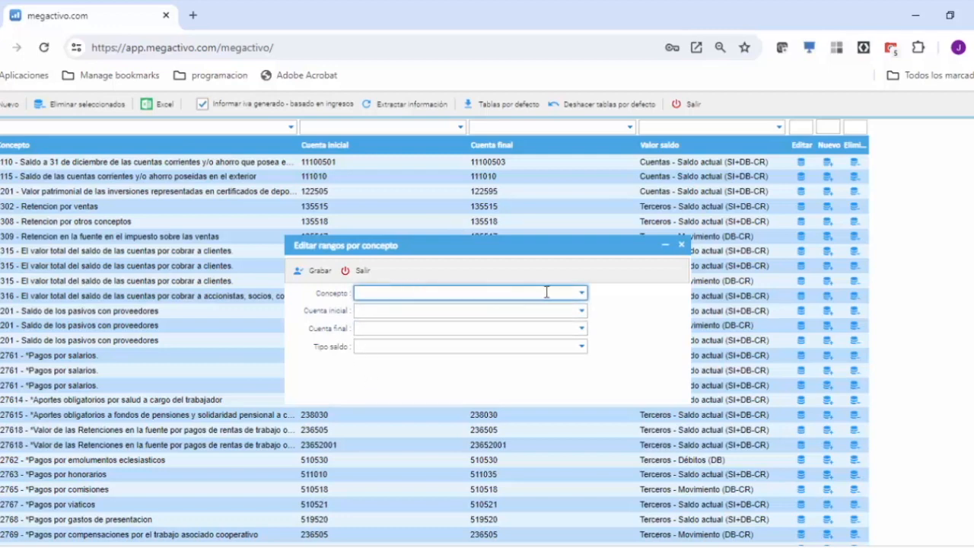
left_click(582, 296)
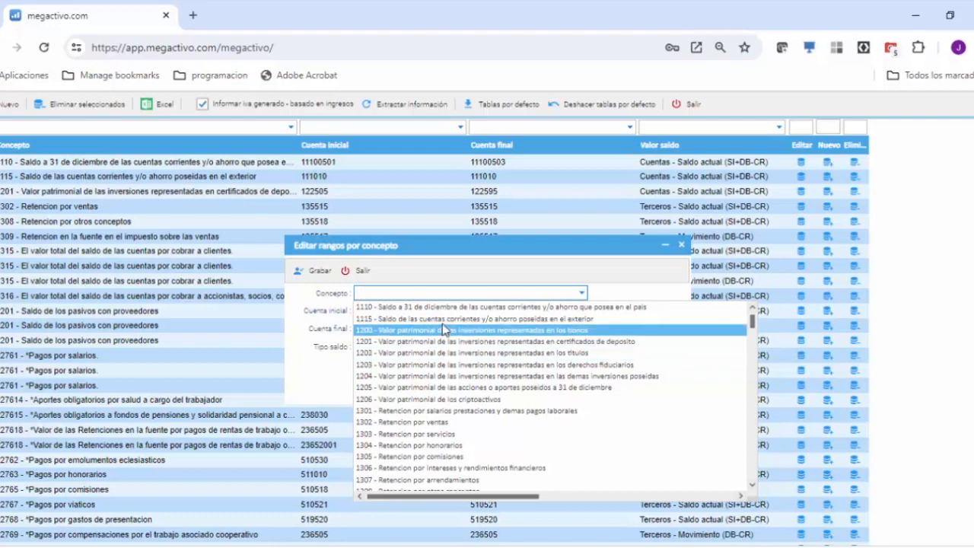
scroll(419, 393, "down", 3)
scroll(419, 393, "down", 2)
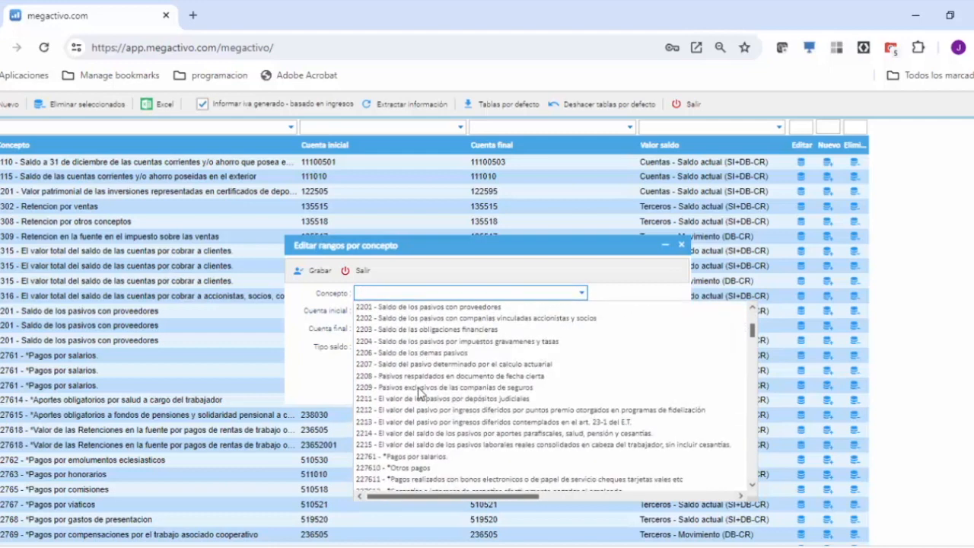
scroll(418, 380, "down", 2)
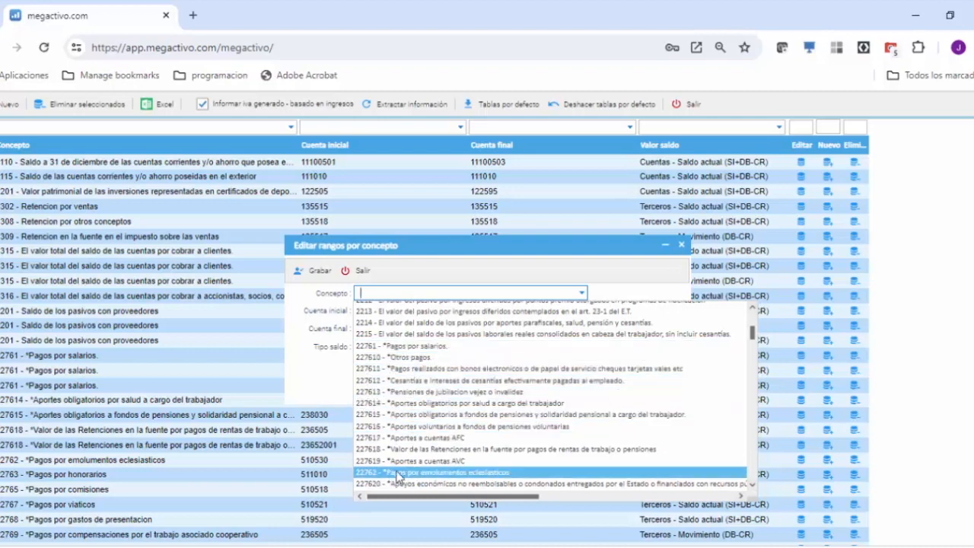
scroll(437, 449, "down", 3)
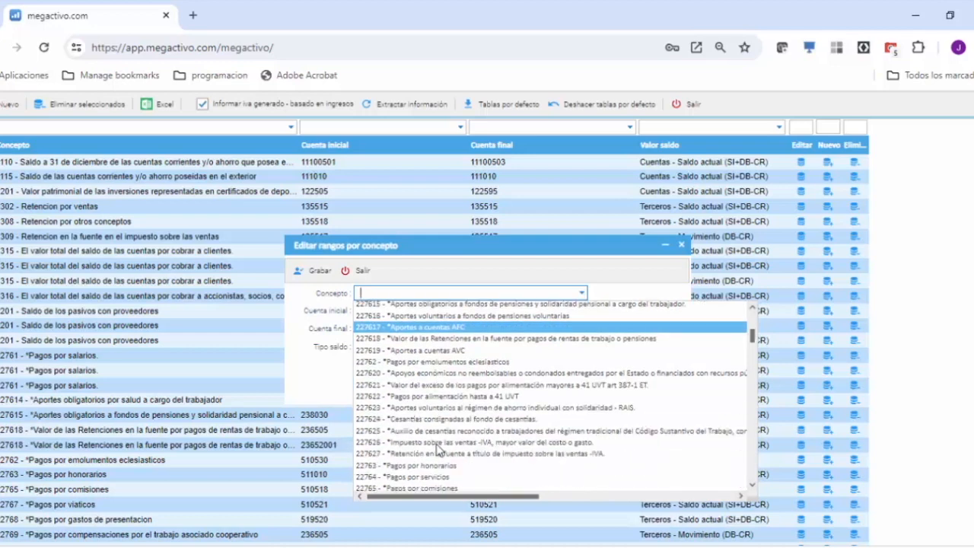
scroll(438, 449, "down", 5)
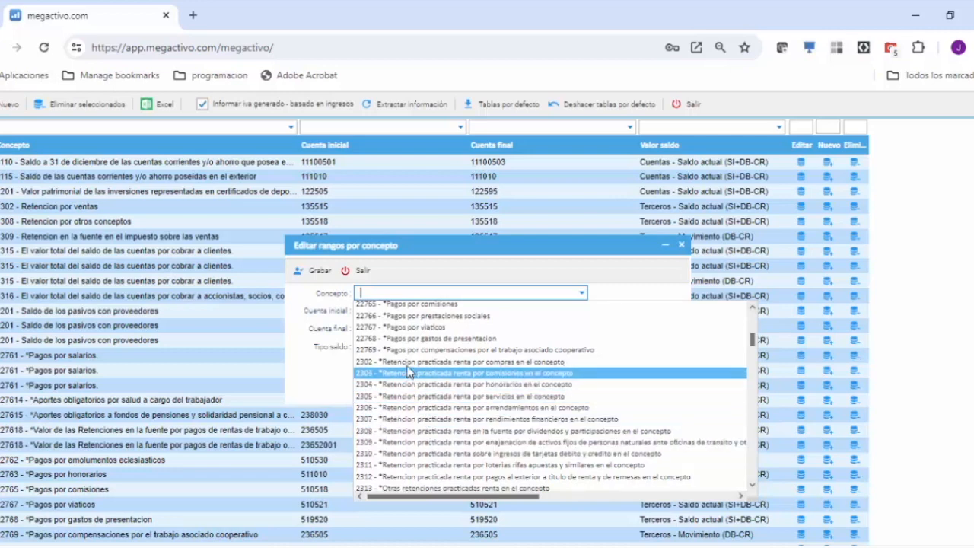
scroll(431, 455, "down", 2)
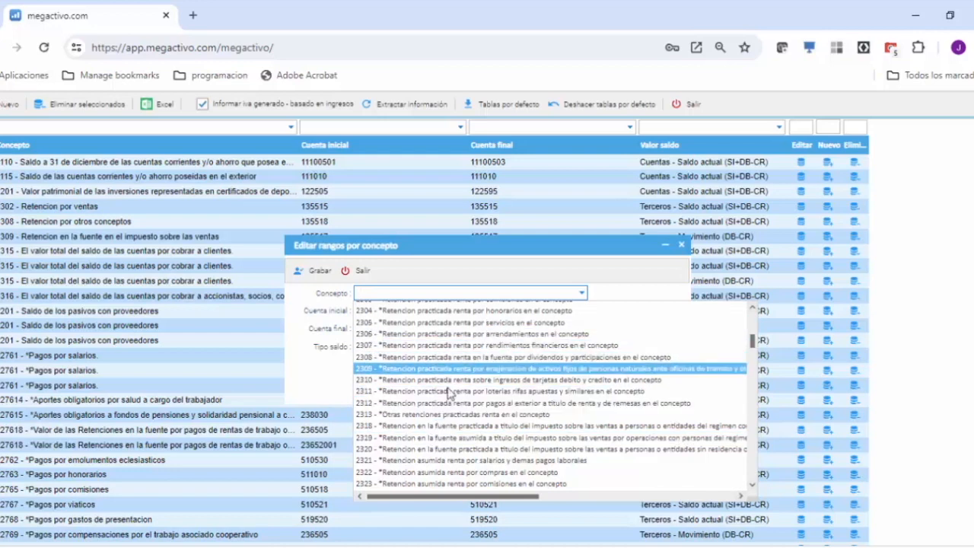
scroll(449, 403, "up", 3)
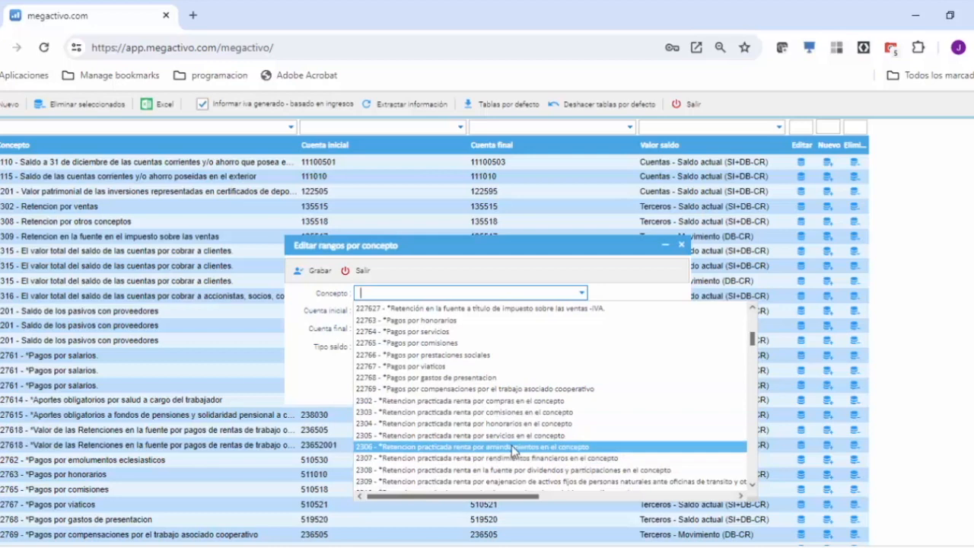
scroll(446, 451, "up", 3)
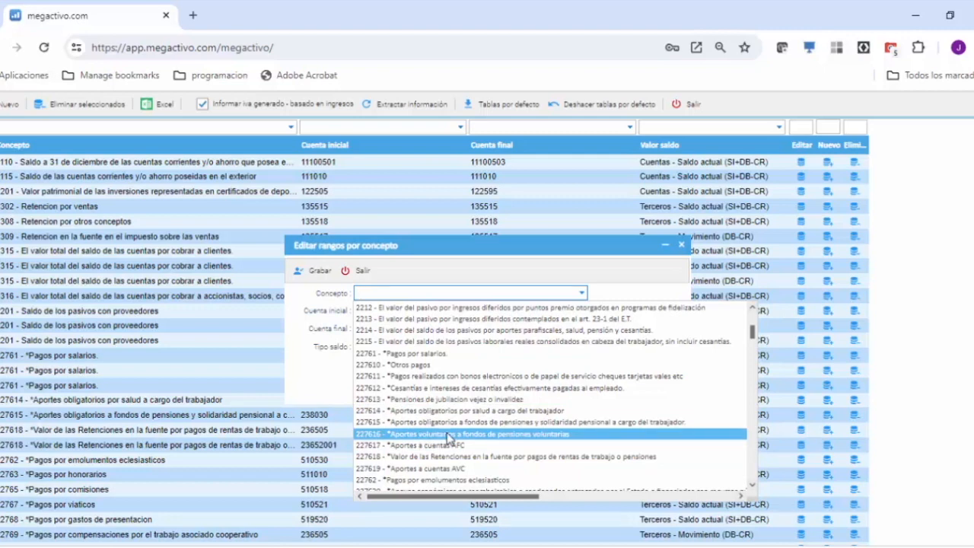
scroll(450, 436, "up", 10)
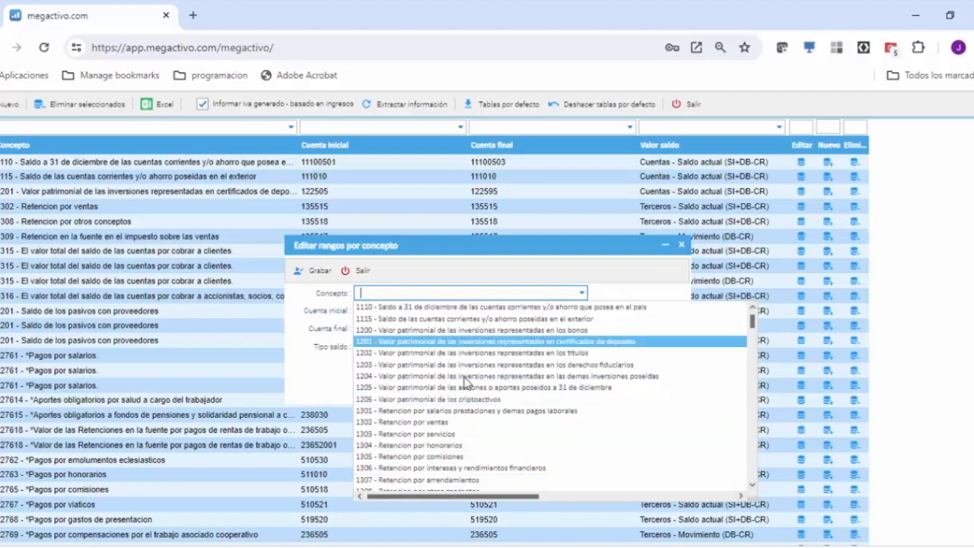
scroll(480, 392, "down", 10)
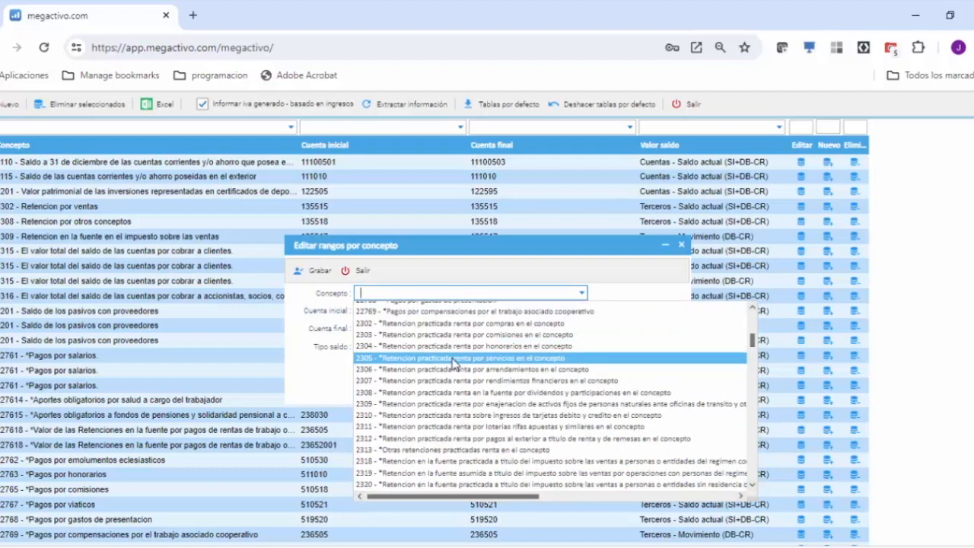
left_click(454, 358)
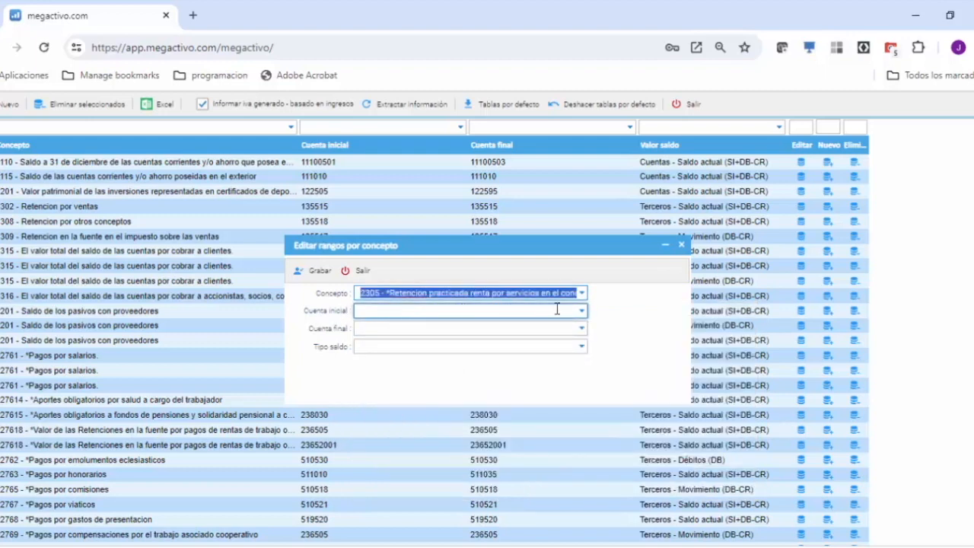
Step: Set the new range's Cuenta inicial to 112505 - ROTATORIOS MONEDA NACIONAL
left_click(583, 313)
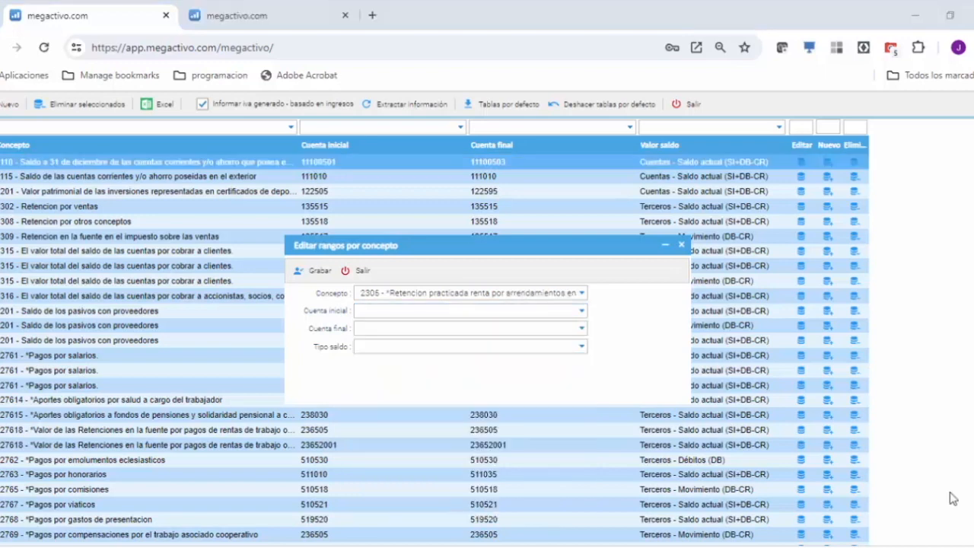
left_click(582, 311)
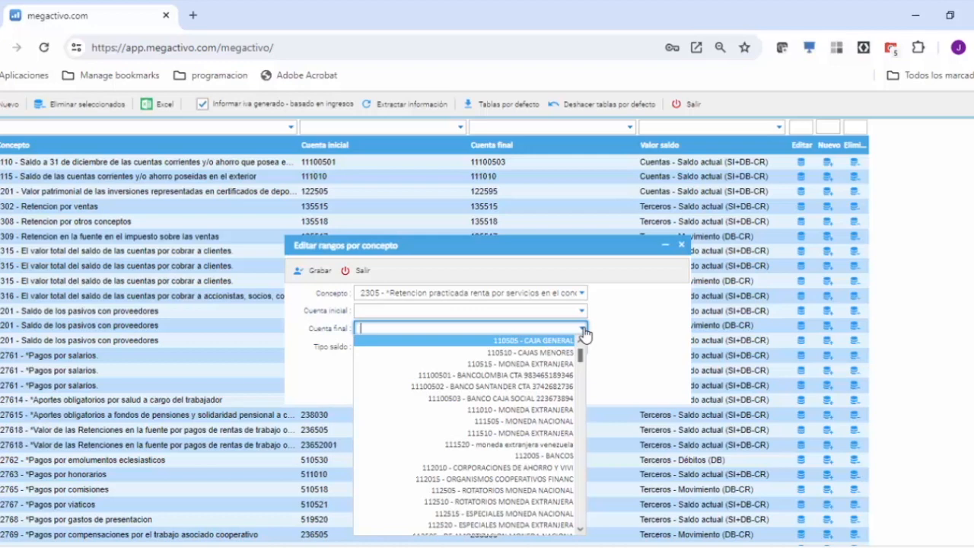
left_click(584, 330)
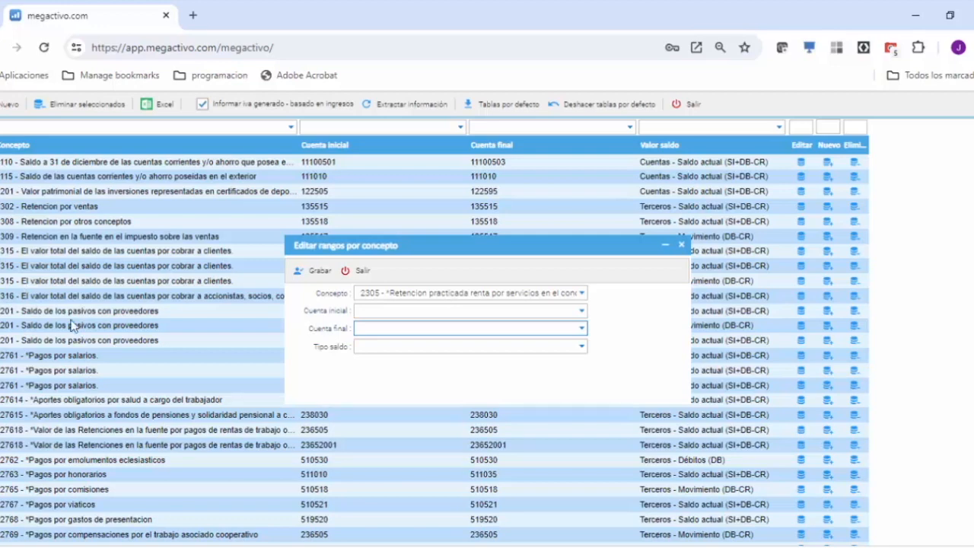
left_click(582, 310)
scroll(477, 432, "down", 5)
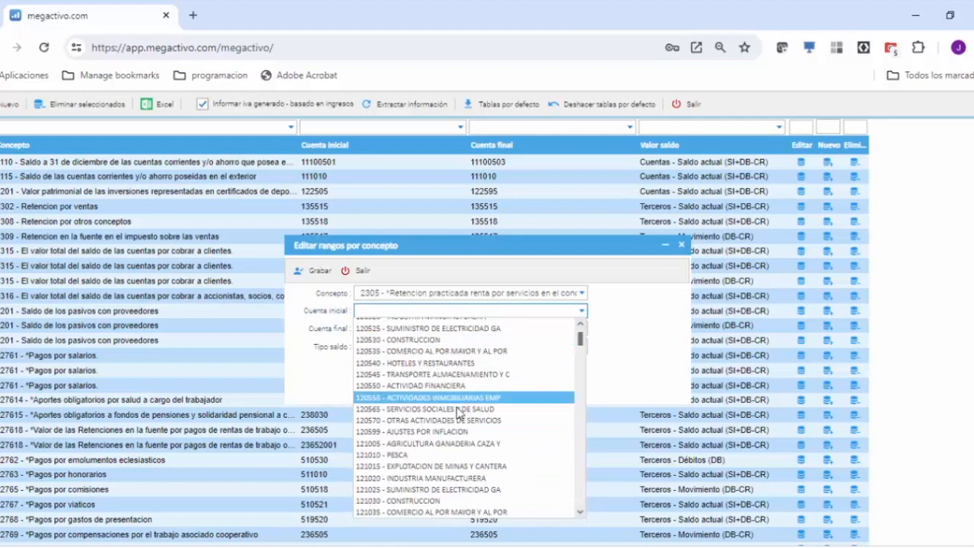
left_click(584, 318)
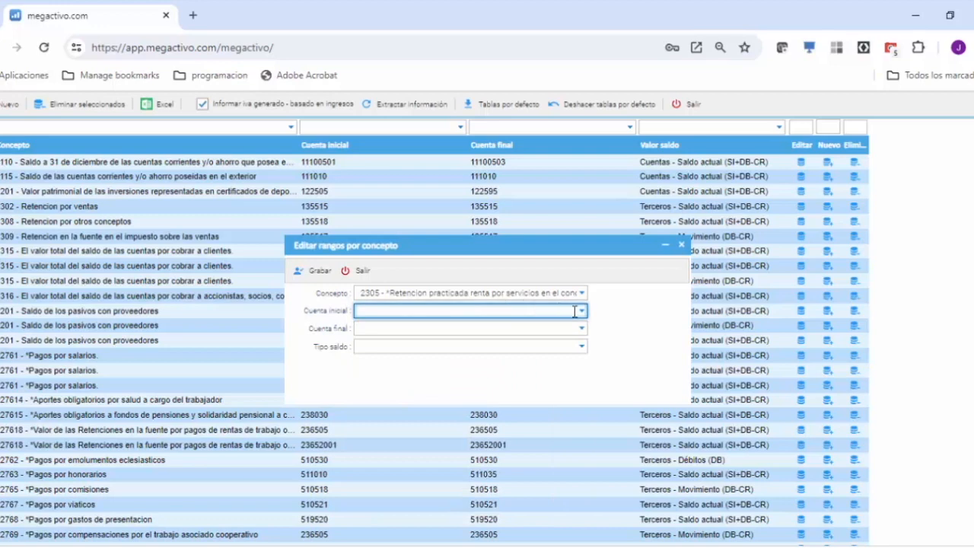
left_click(582, 312)
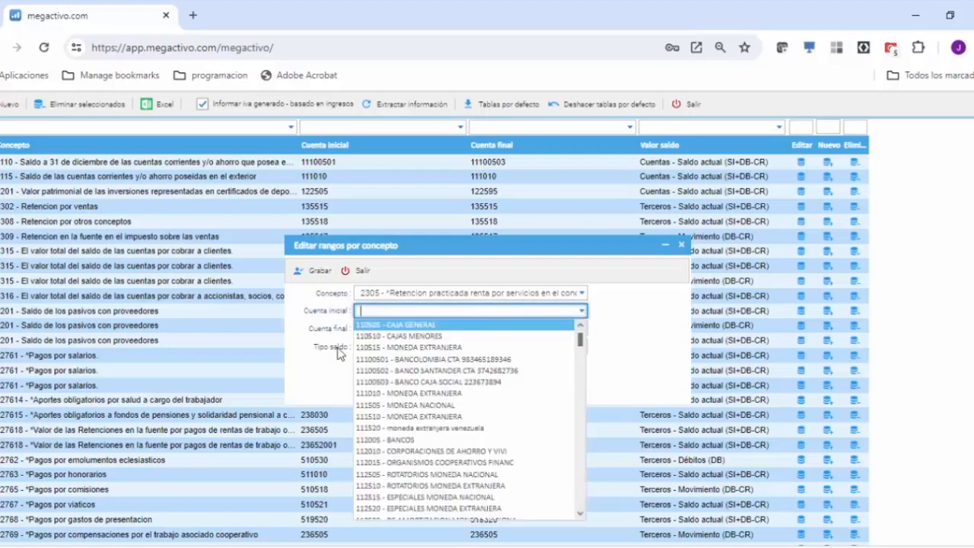
left_click(394, 474)
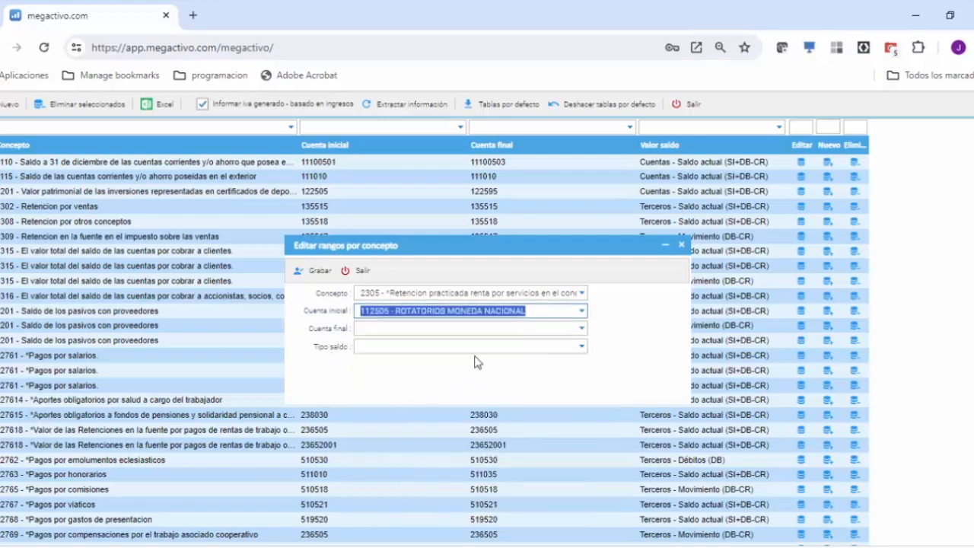
Step: Set Cuenta final to 112510 - ROTATORIOS MONEDA EXTRANJERA and Tipo saldo to Terceros - Saldo actual (SI+DB-CR), and leave the range without saving
left_click(582, 328)
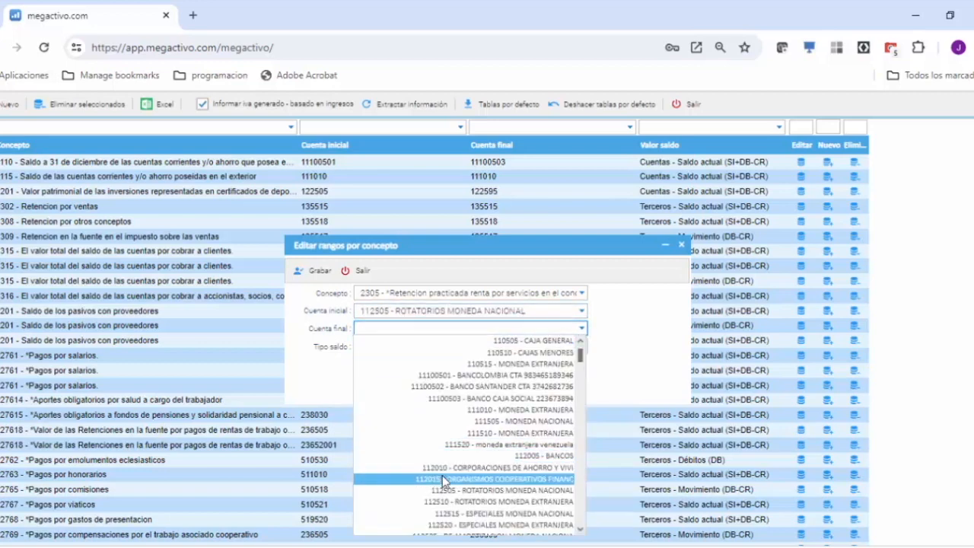
left_click(476, 502)
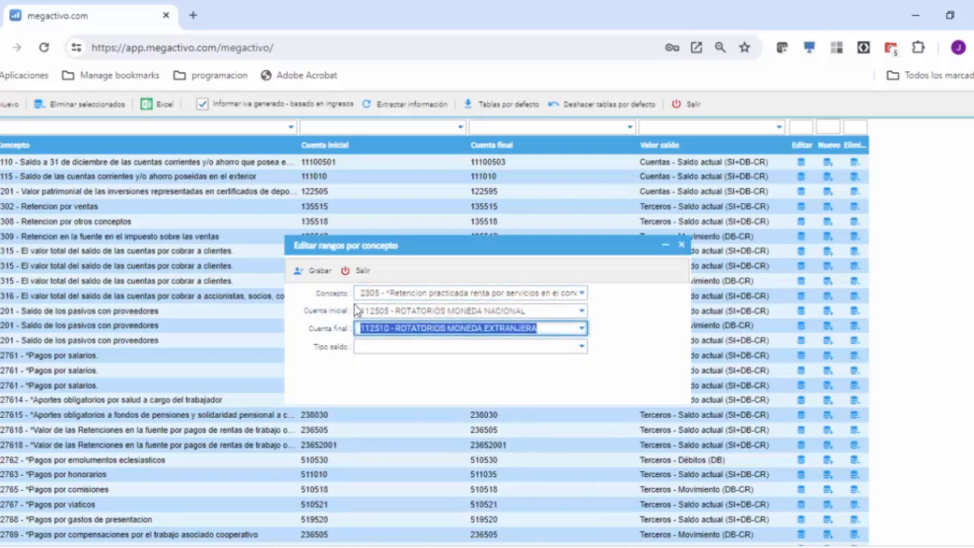
left_click(582, 349)
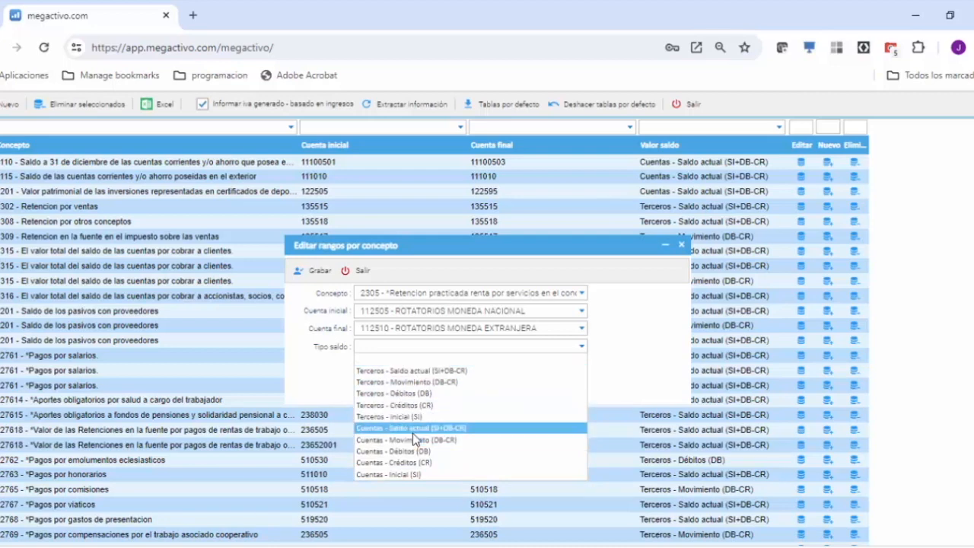
left_click(427, 370)
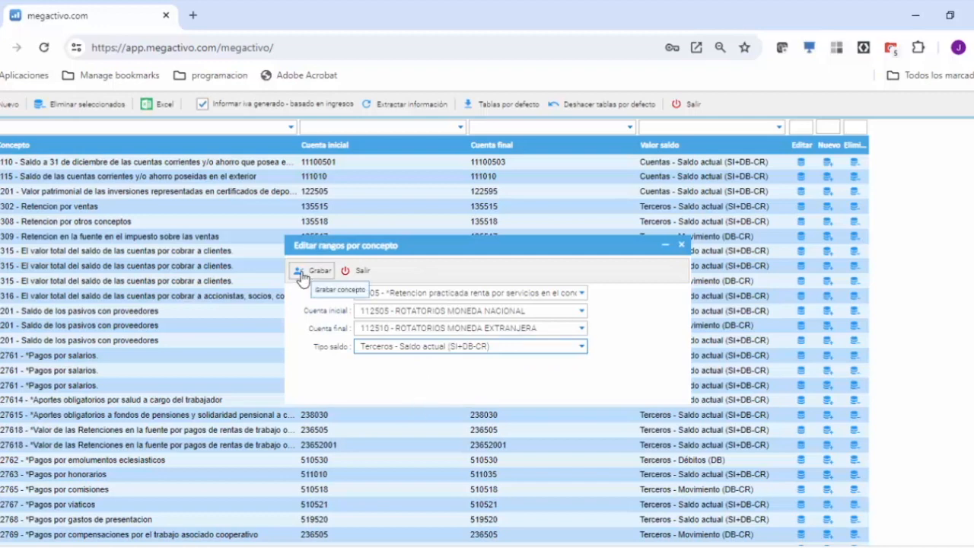
left_click(364, 274)
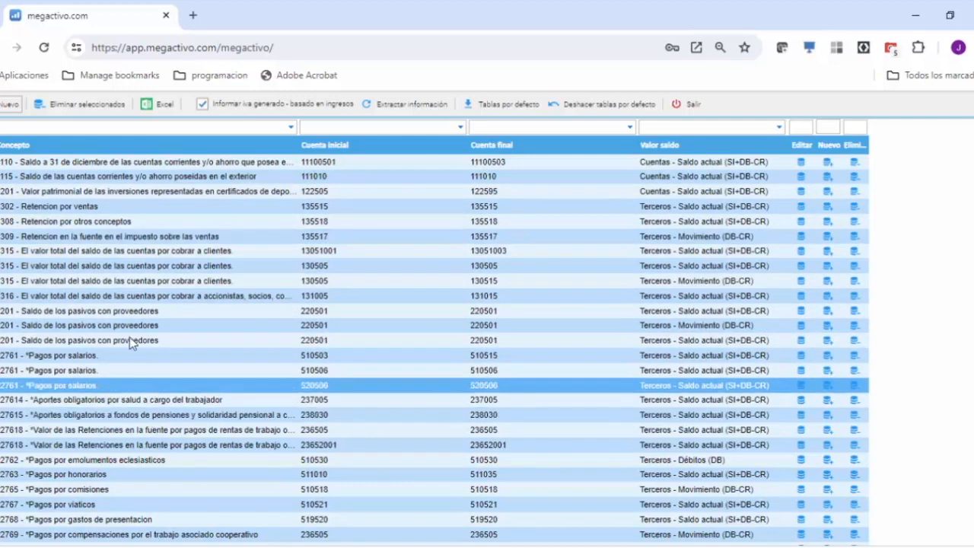
Step: Try selecting the block of ranges from account 13051001 through the last Saldo de los pasivos con proveedores row, and reduce the selection to one row
left_click(161, 244)
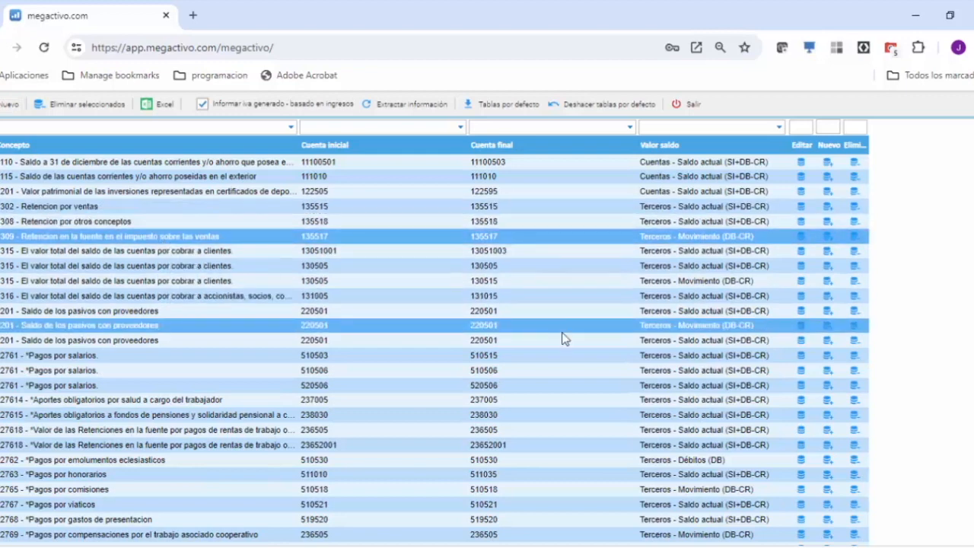
left_click(144, 343)
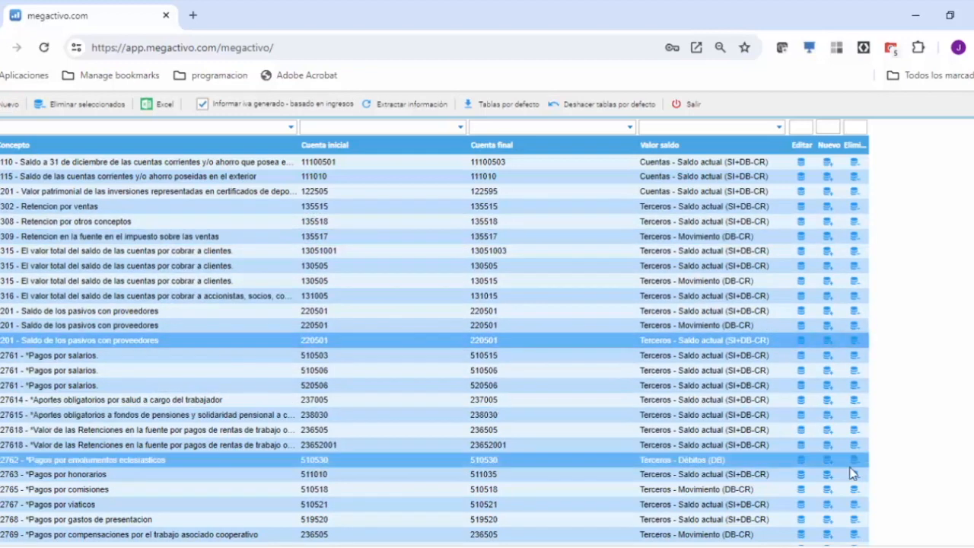
left_click_drag(236, 340, 236, 247)
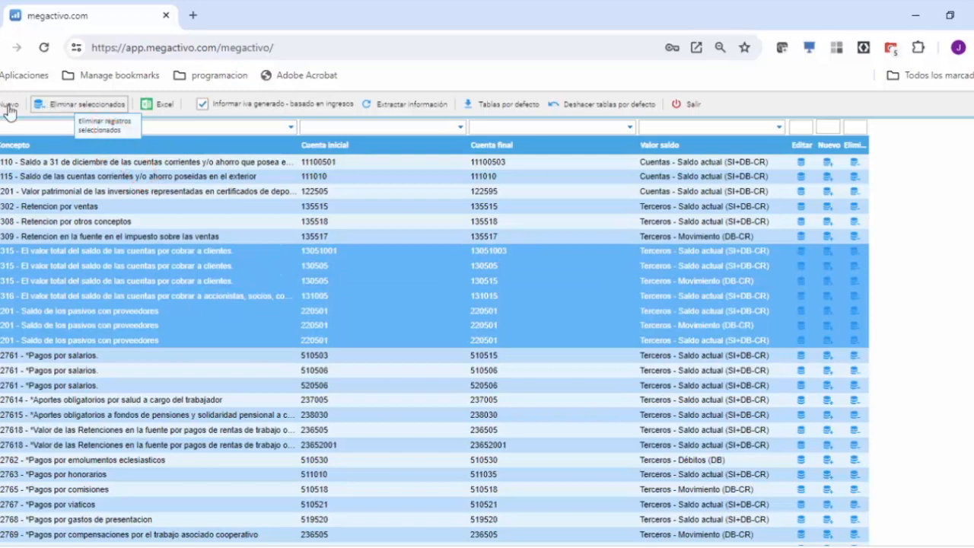
left_click(175, 385)
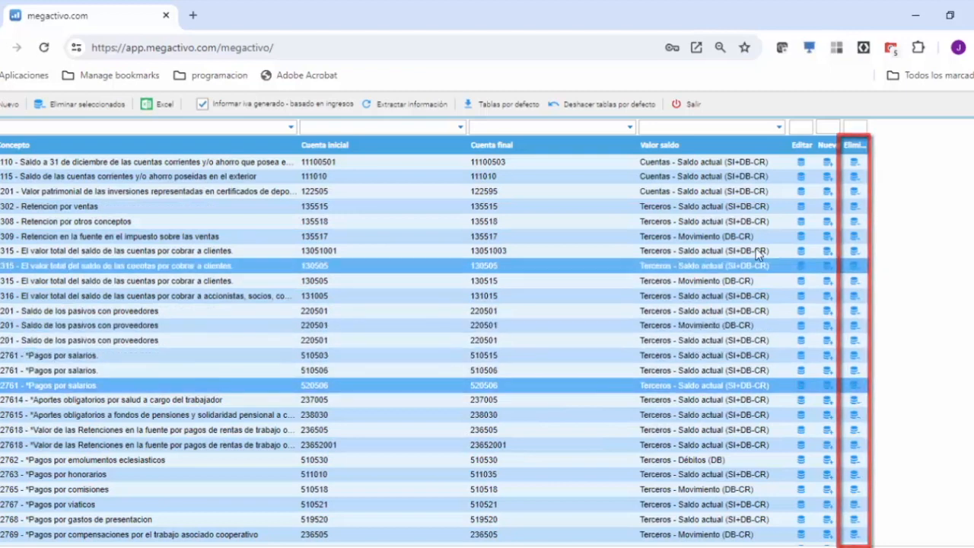
Step: Inspect a blank new range form and the existing range of concept 1316, leaving both without saving
left_click(827, 238)
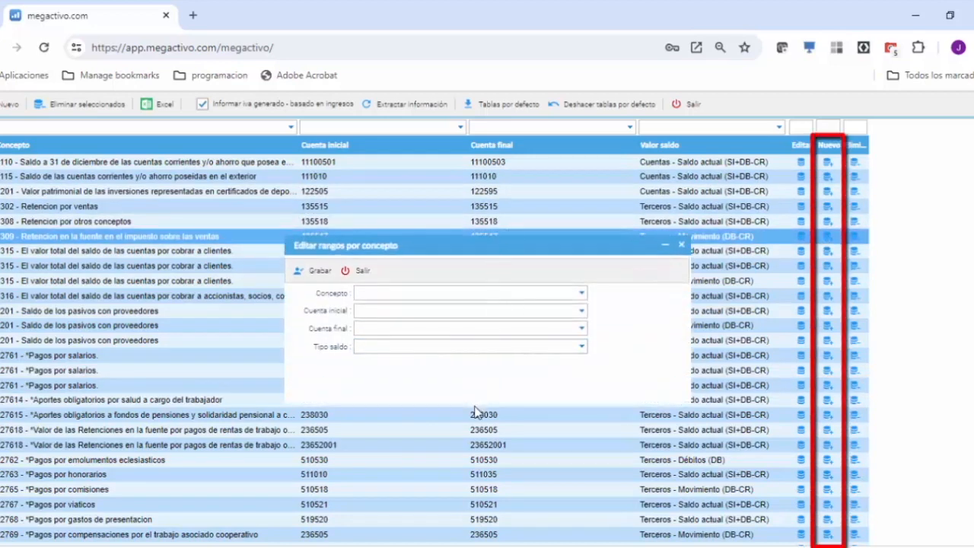
left_click(356, 271)
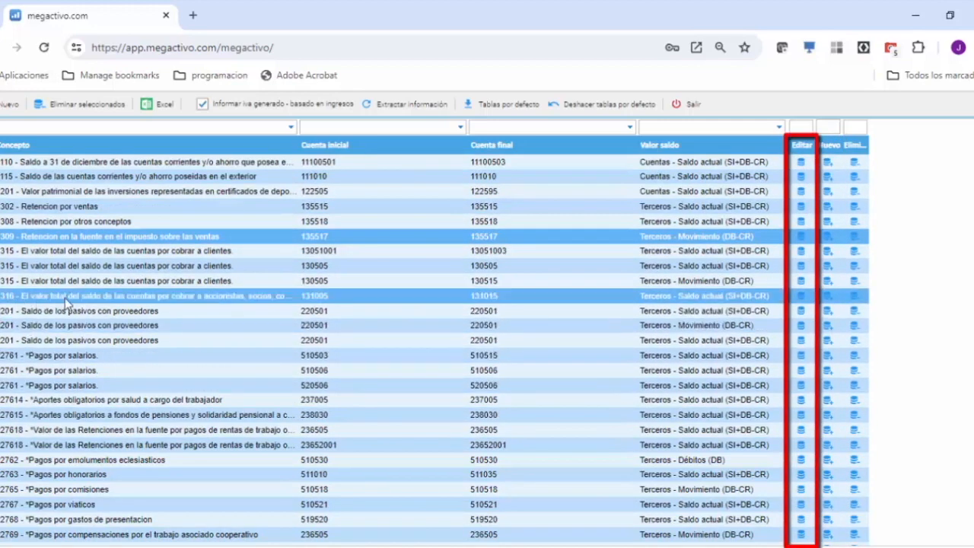
left_click(801, 296)
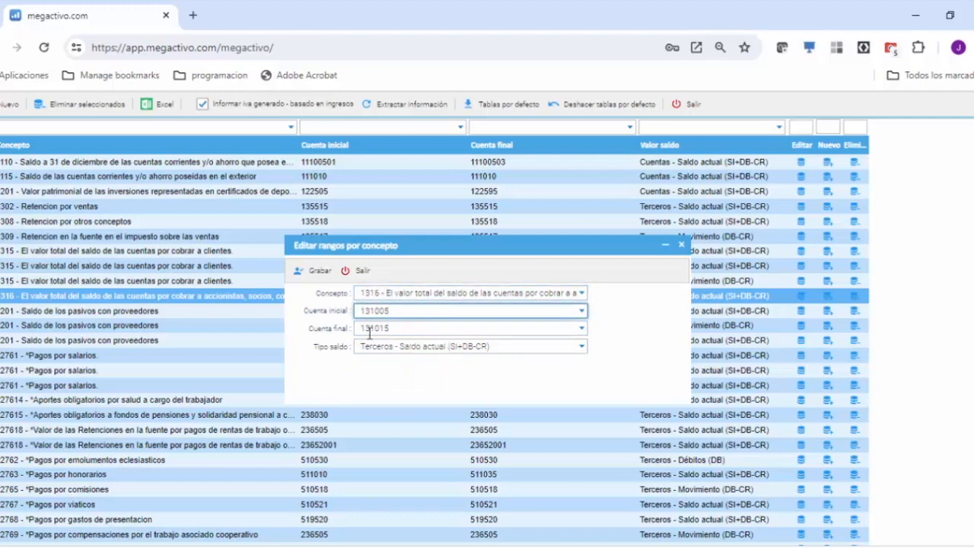
left_click(356, 270)
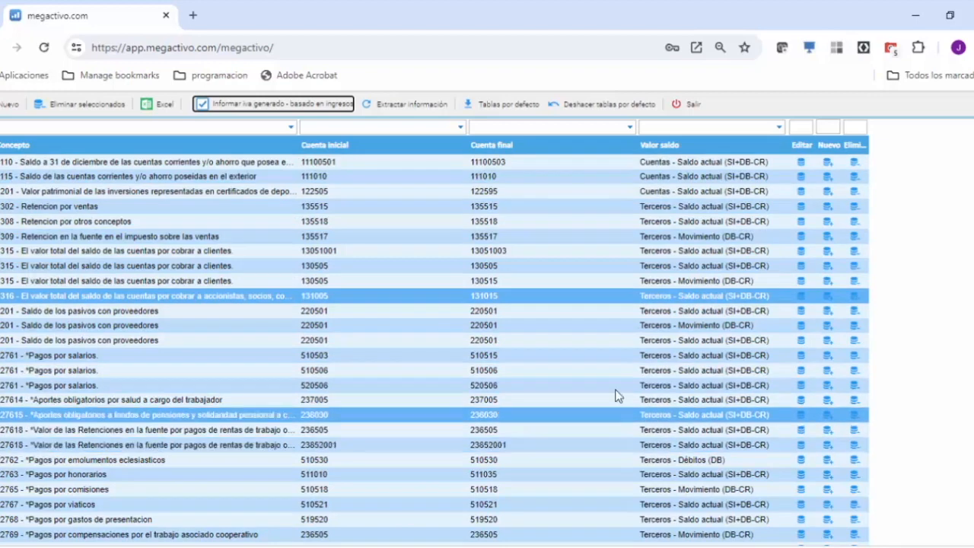
Step: Extract the information for the configured account ranges and return to the list of formats
left_click(397, 105)
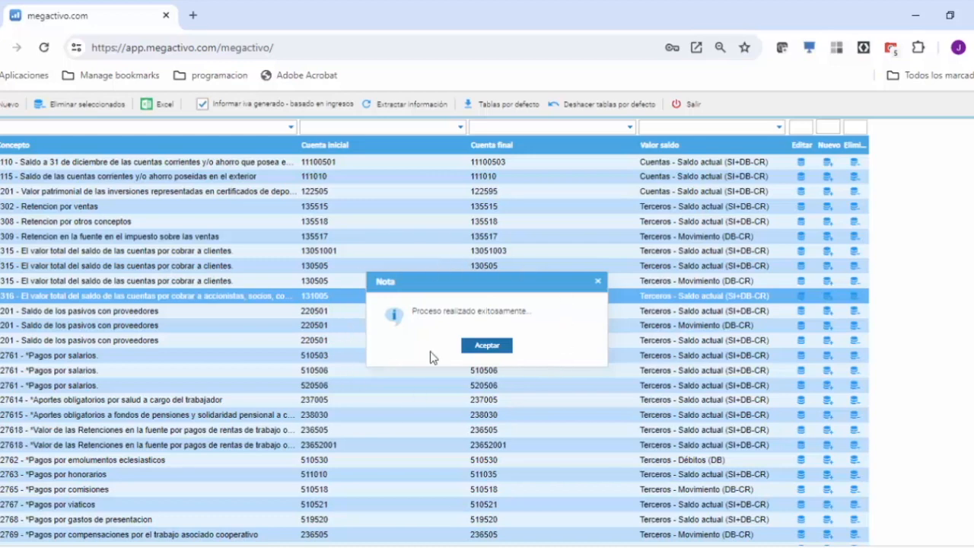
left_click(486, 346)
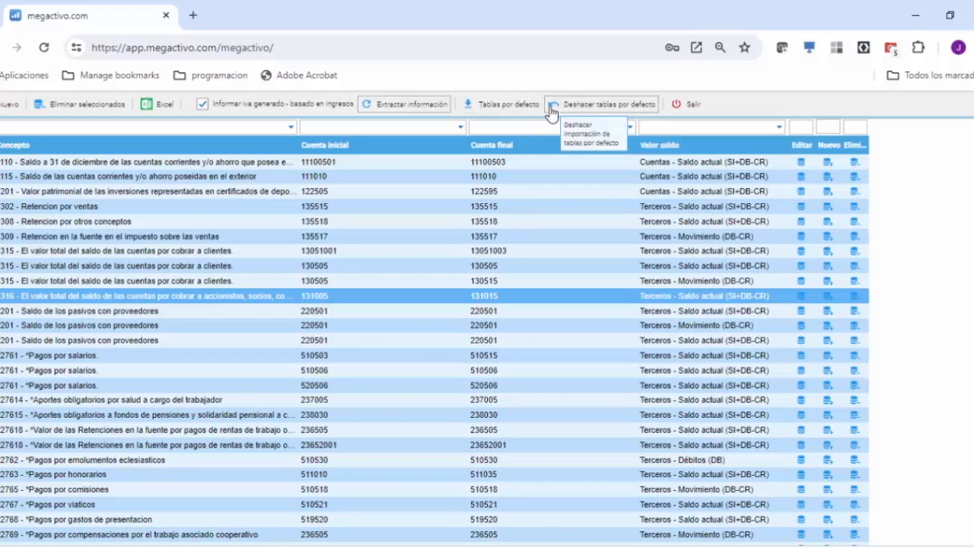
left_click(687, 107)
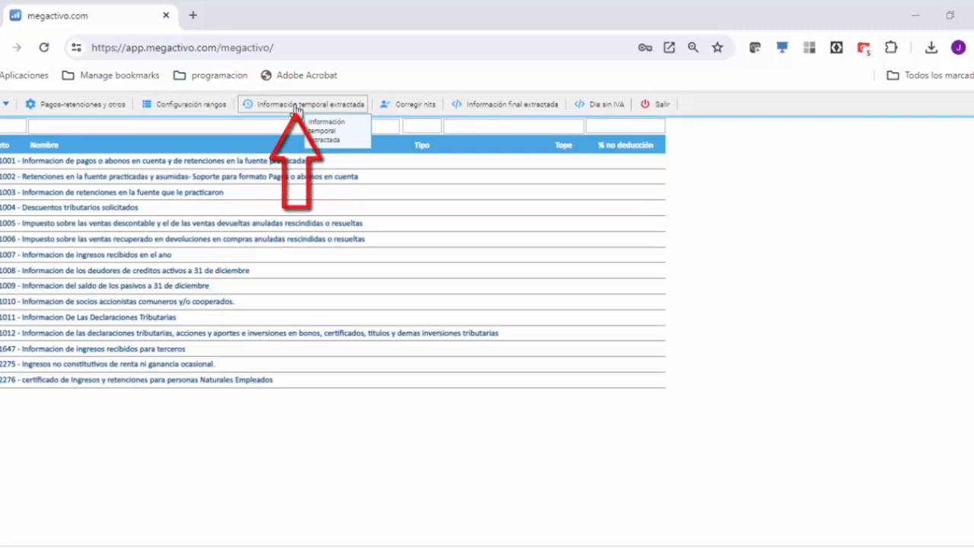
Step: Open the temporary extracted information and compare each third party's Saldo1 with the Tope in the format 1008 records
left_click(296, 106)
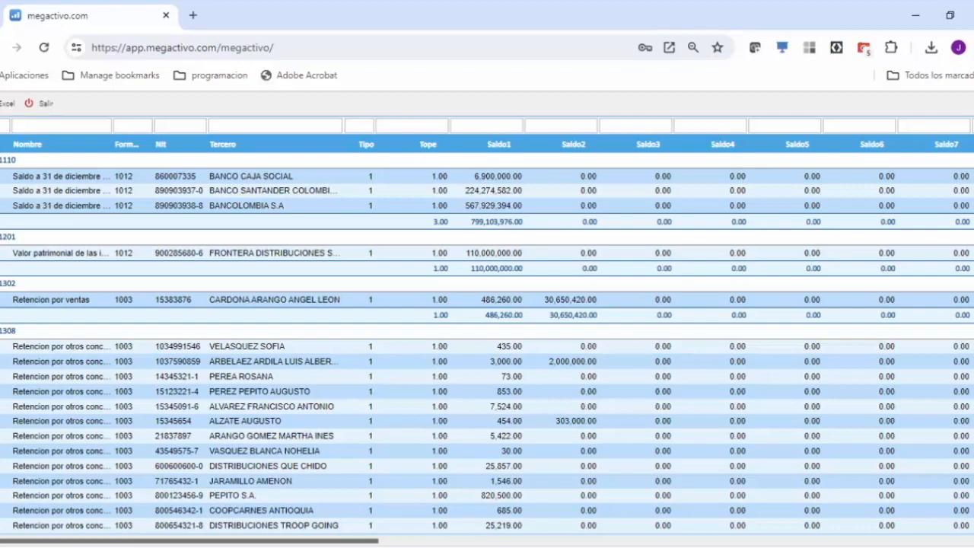
scroll(487, 343, "down", 10)
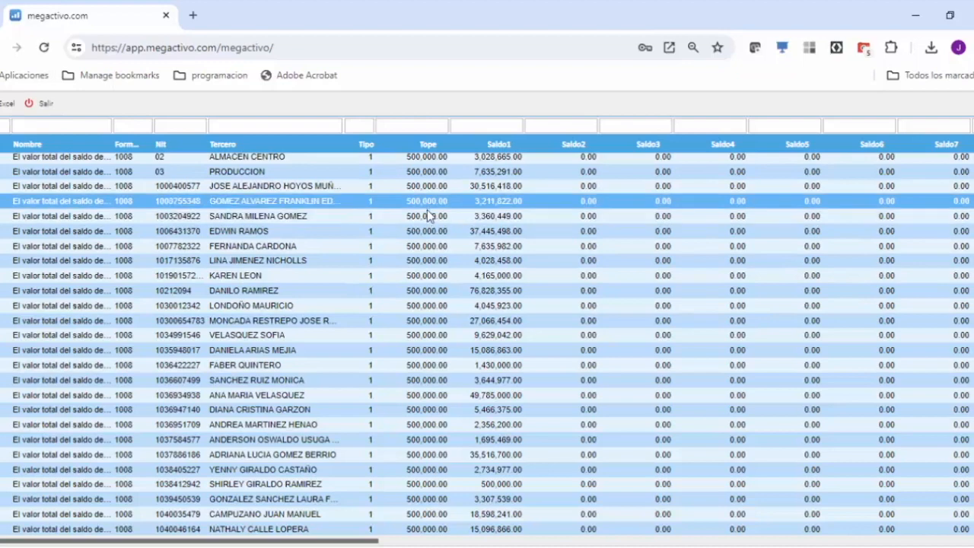
scroll(439, 297, "down", 5)
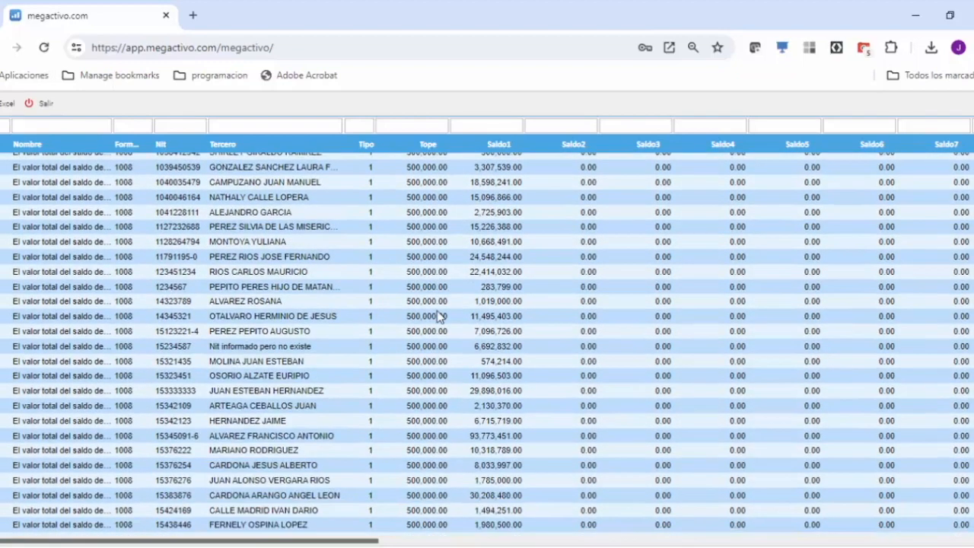
left_click(304, 288)
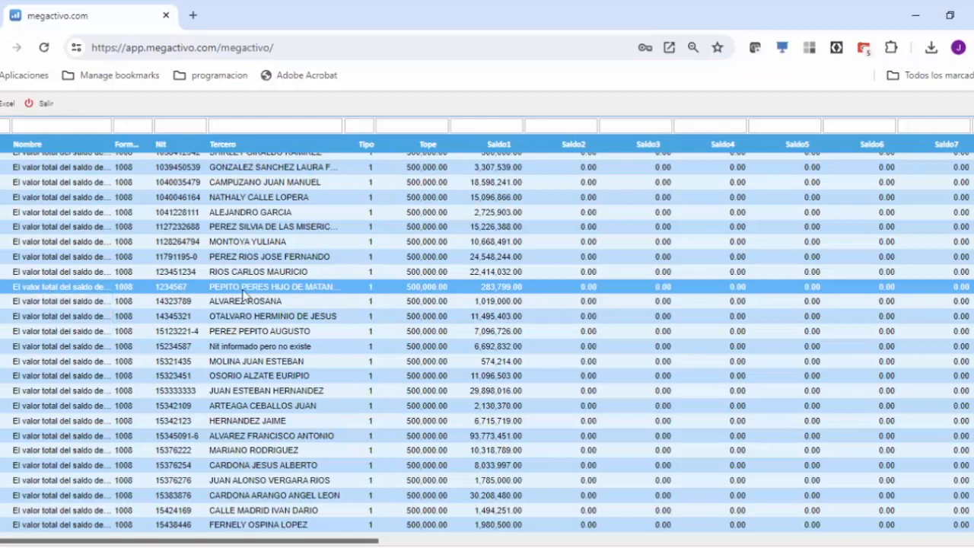
key("Down")
key("Up")
key("Up")
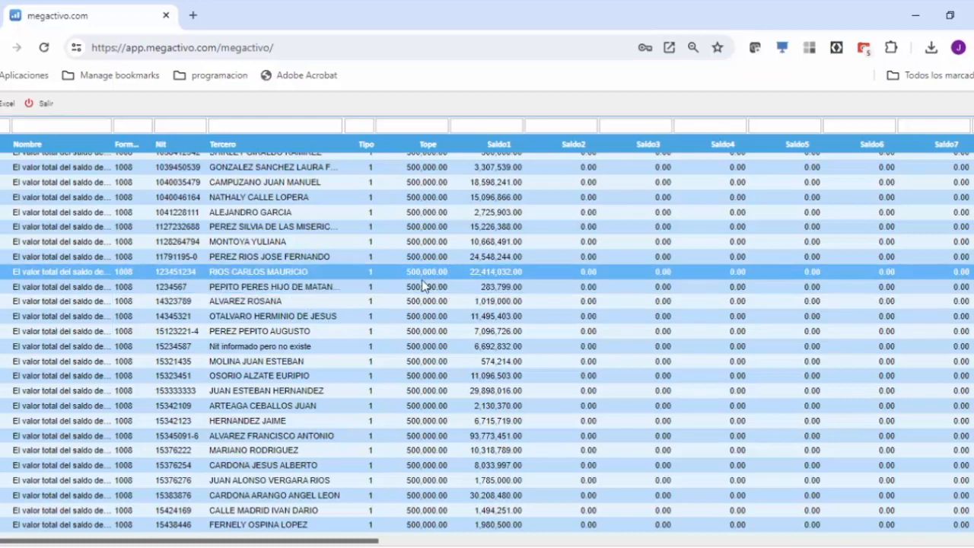
key("Down")
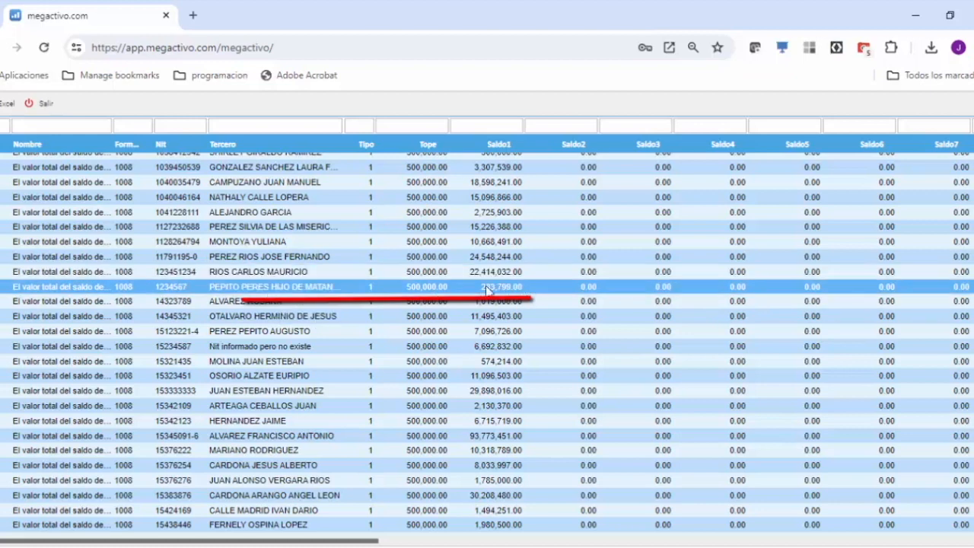
left_click(438, 304)
left_click(415, 290)
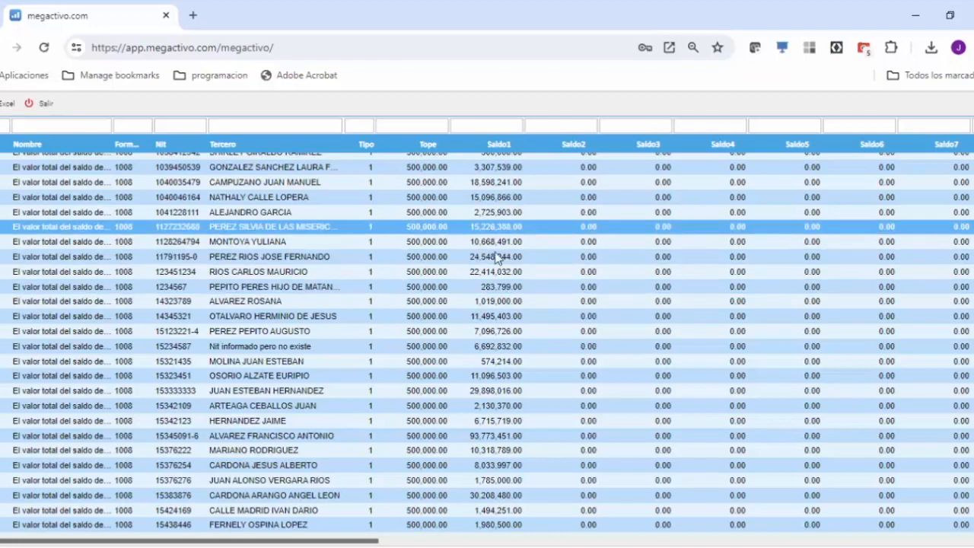
Step: Review the rest of the extracted records across formats 1008, 1009, 2276 and 1002 up to the last total, and return to the first records
scroll(496, 335, "down", 5)
scroll(496, 335, "down", 20)
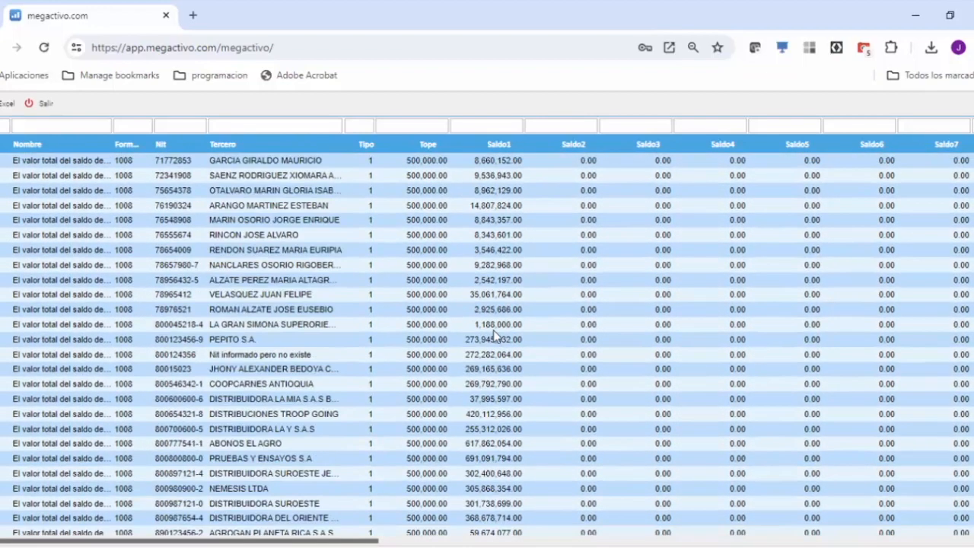
scroll(495, 335, "down", 20)
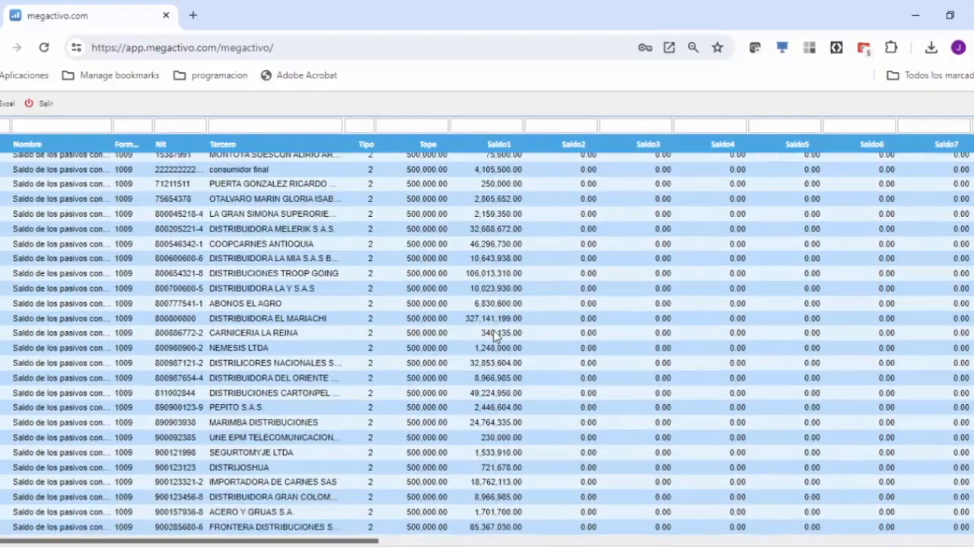
scroll(494, 334, "down", 20)
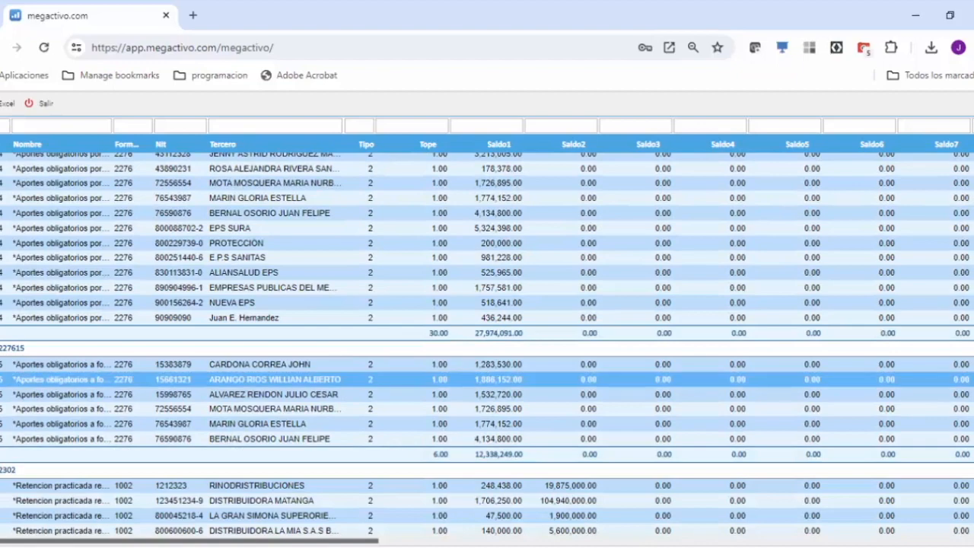
scroll(495, 335, "down", 20)
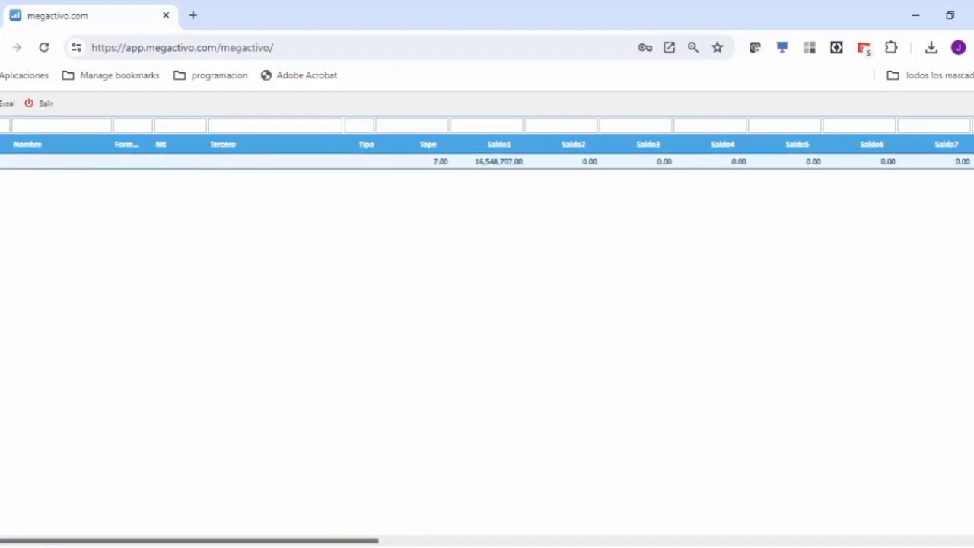
scroll(487, 334, "up", 10)
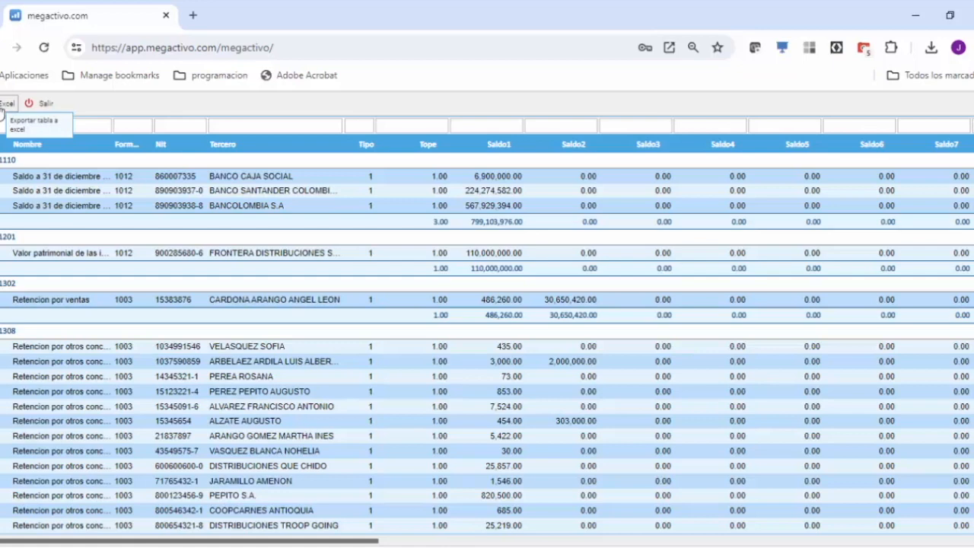
Step: Leave the temporary extracted information and open the third-party list for correcting NITs
left_click(38, 102)
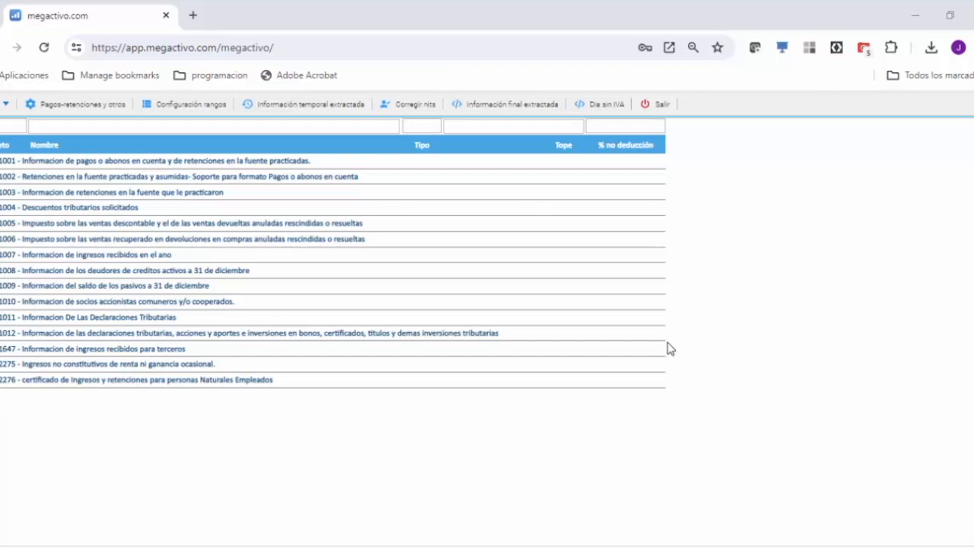
left_click(385, 126)
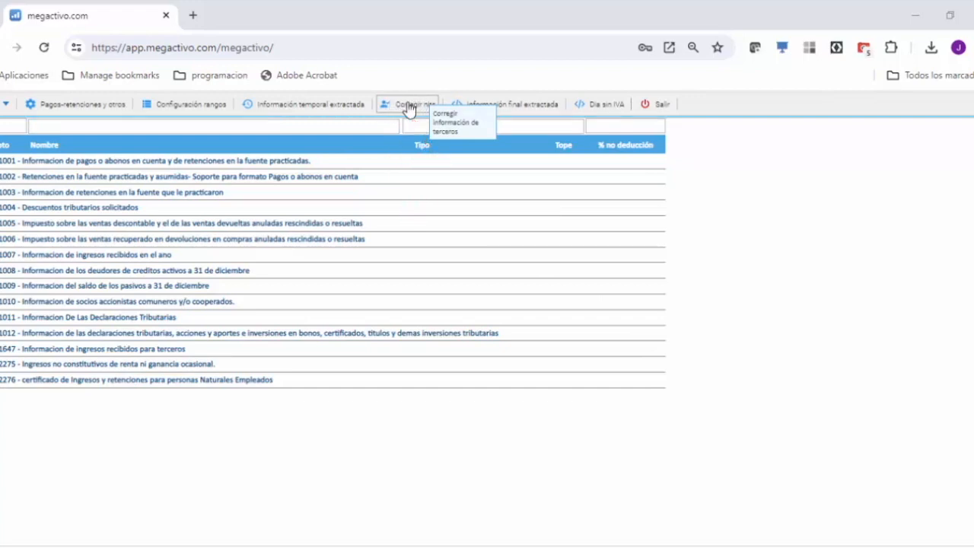
left_click(408, 109)
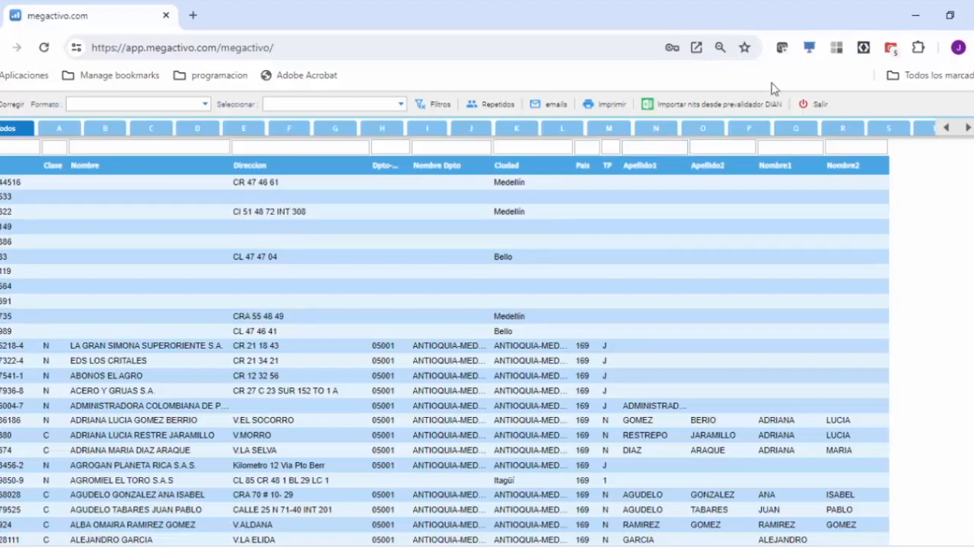
Step: Look over the configured account ranges once more and return to the third-party NIT correction list
left_click(808, 103)
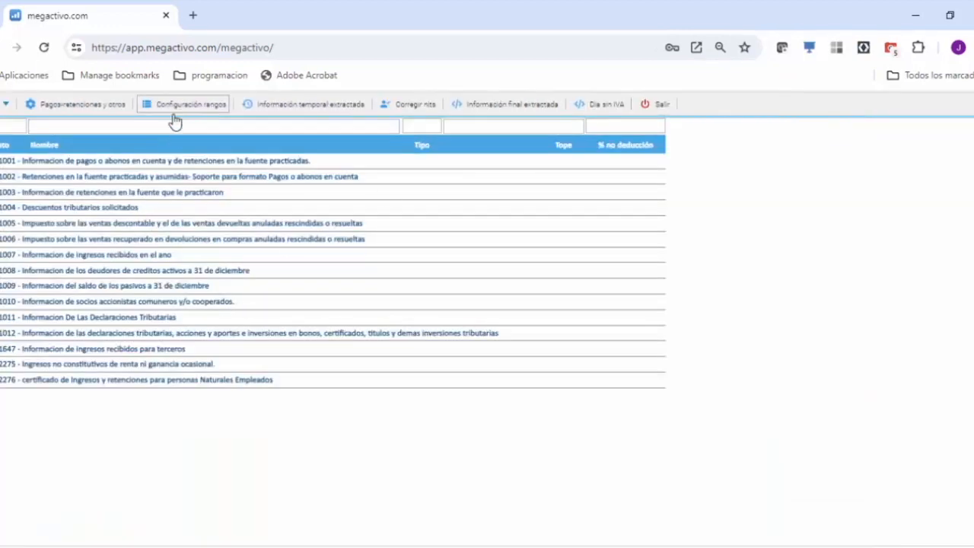
left_click(175, 110)
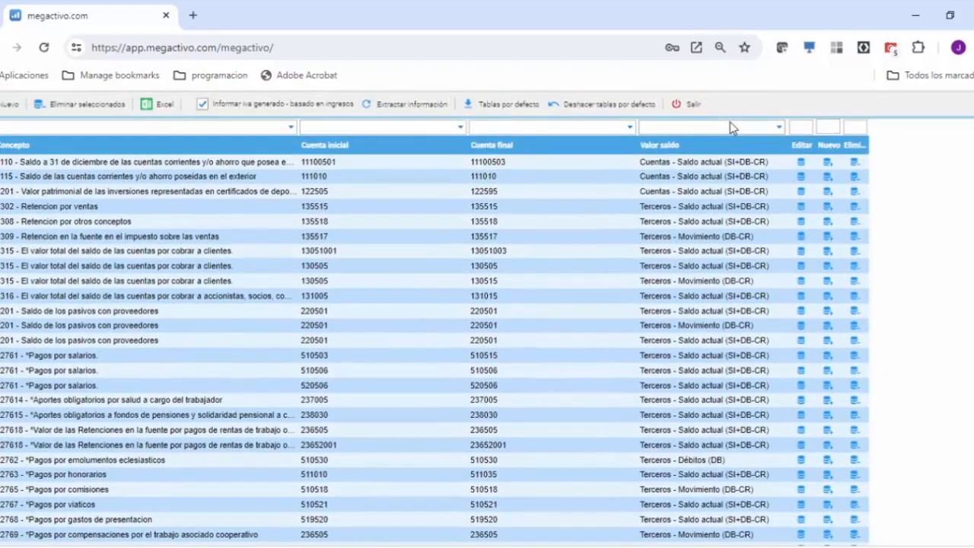
left_click(685, 104)
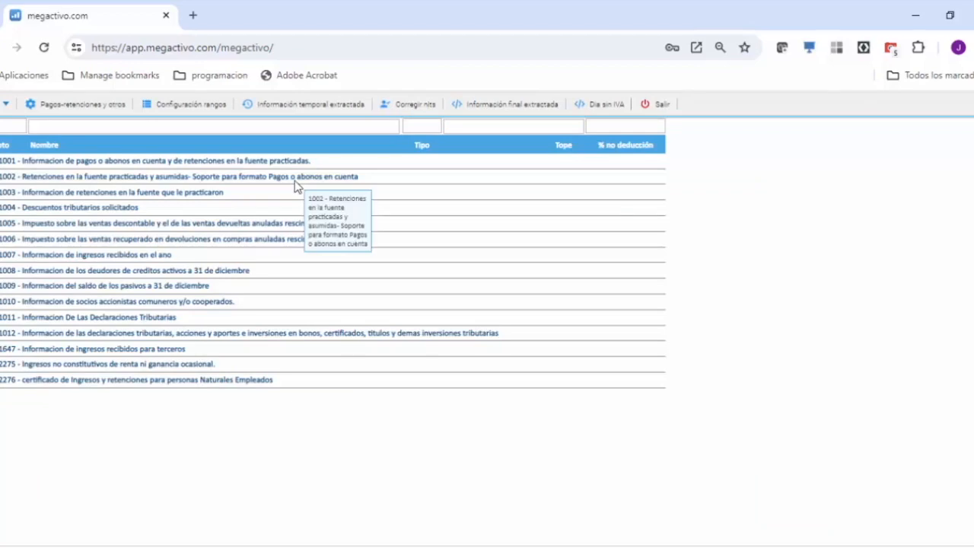
left_click(404, 105)
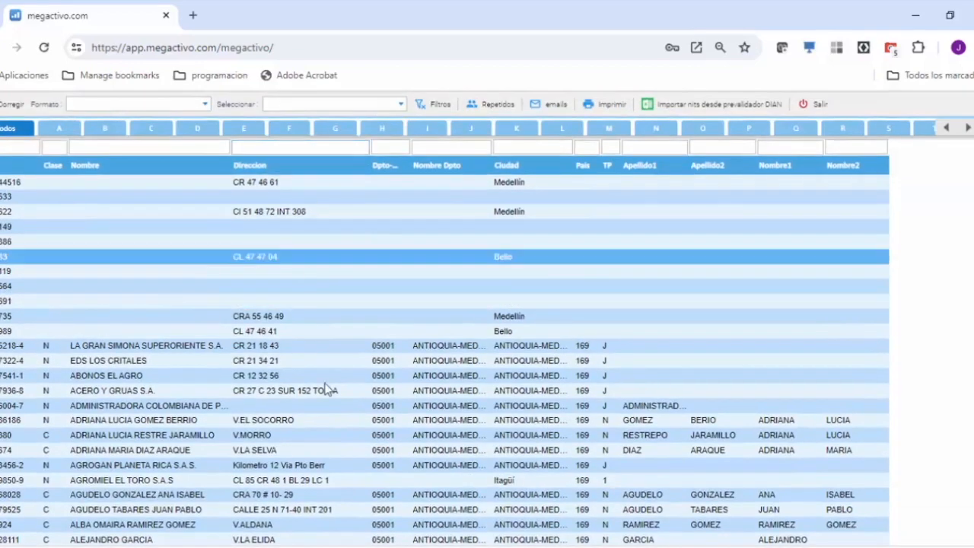
left_click(328, 423)
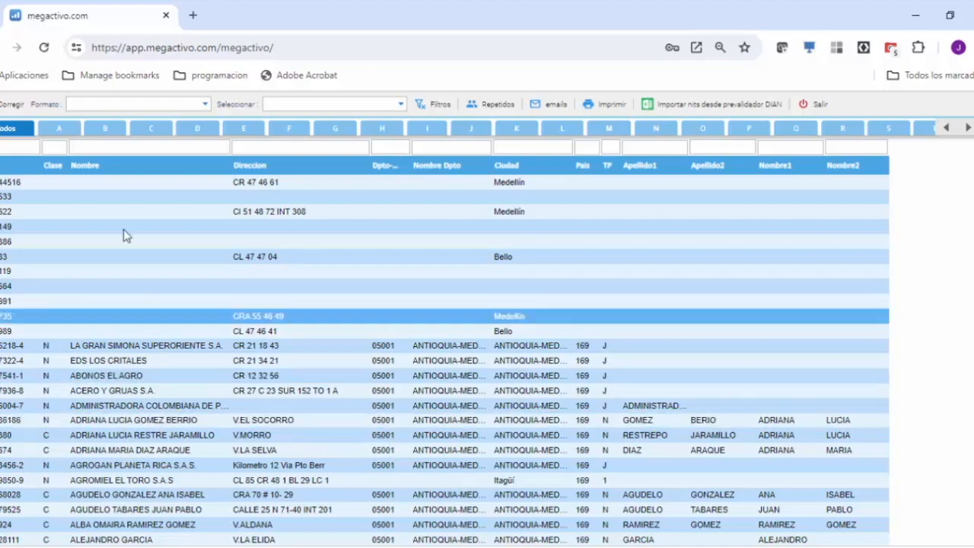
Step: List the third parties of format 1001 and check the verification digit of CARNICERIA LA REINA's highlighted NIT
left_click(202, 104)
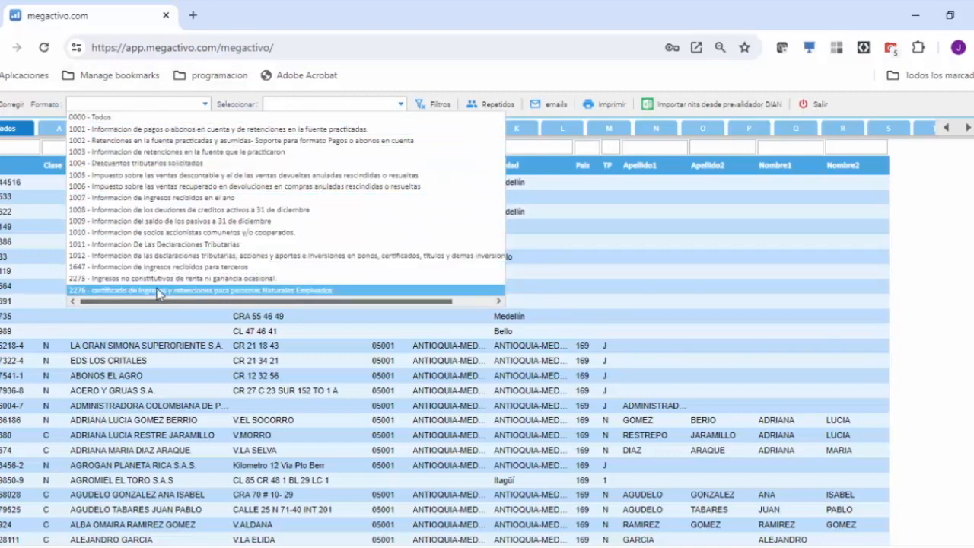
left_click(98, 135)
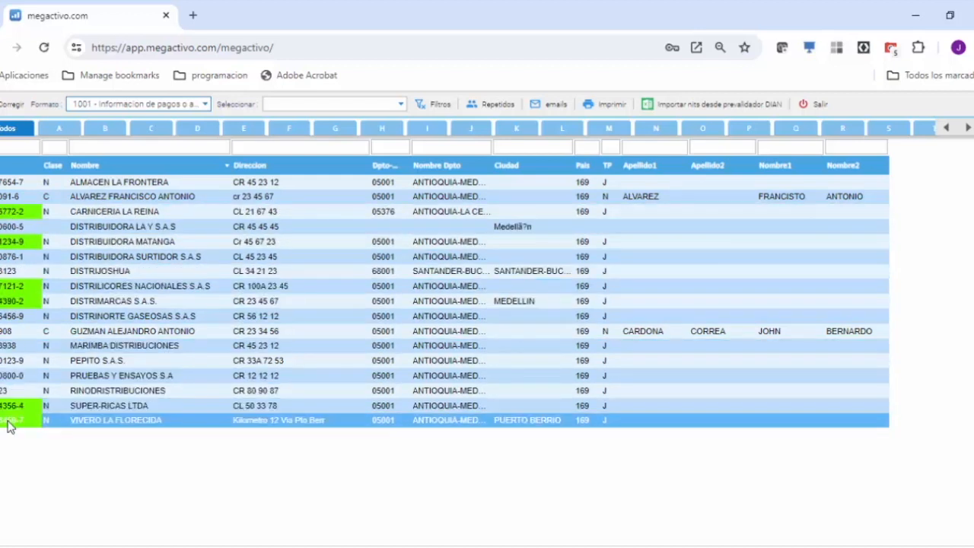
left_click(13, 214)
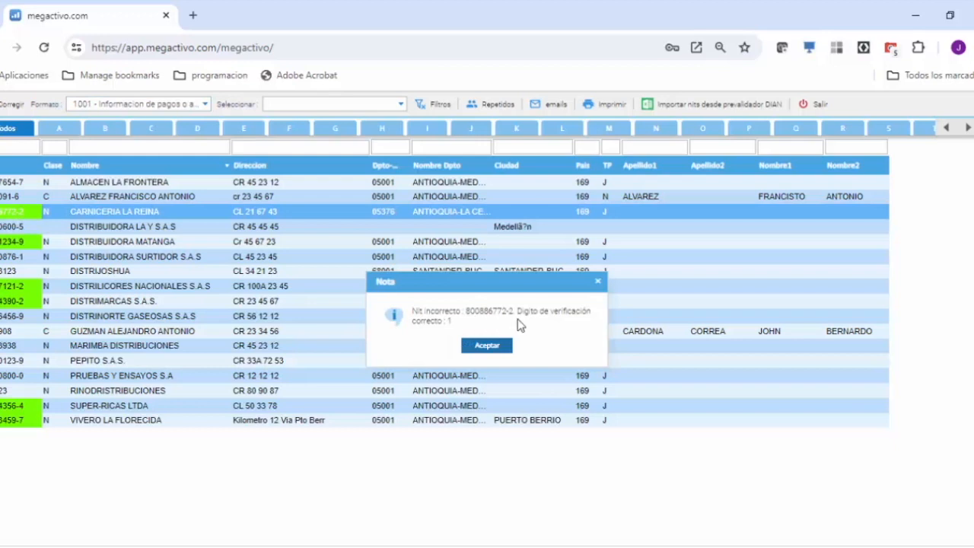
left_click(479, 346)
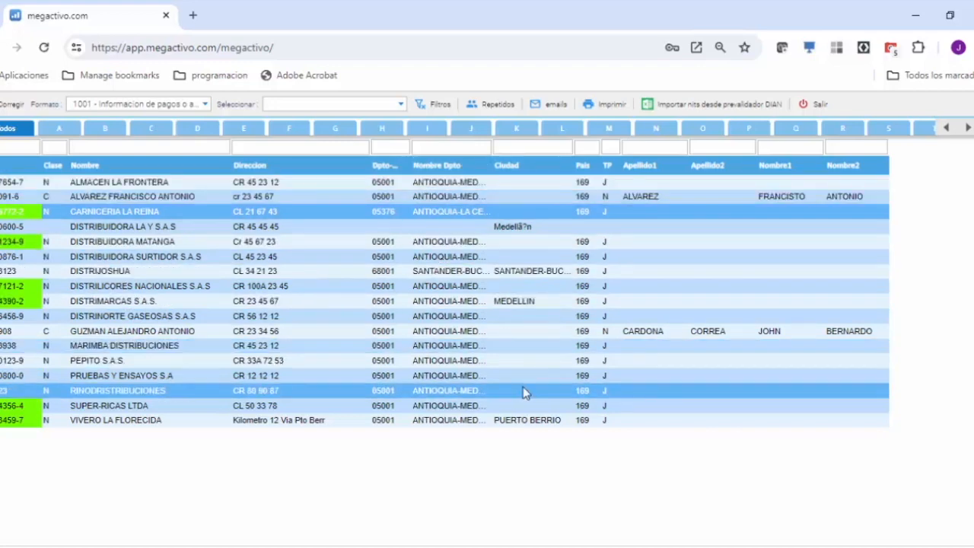
left_click(582, 165)
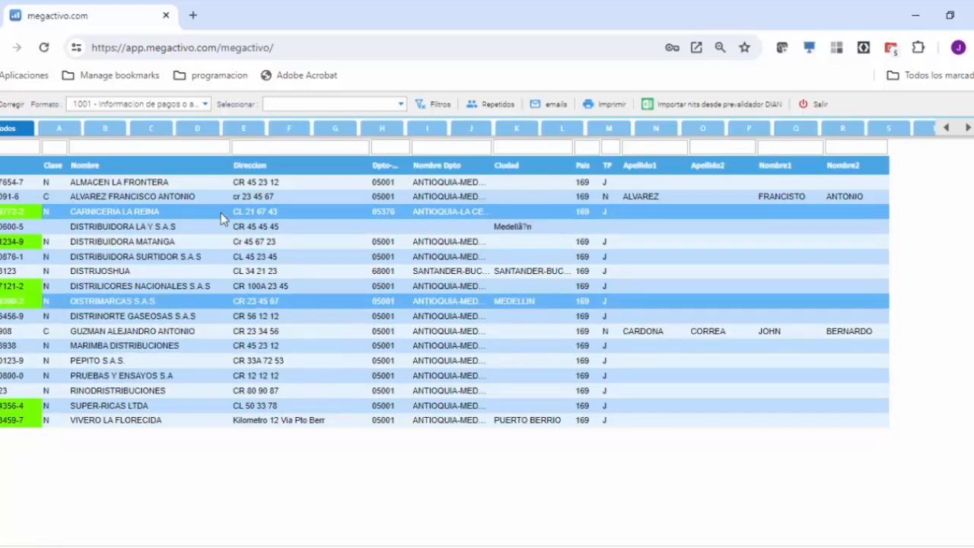
Step: Review the third parties of formats 1003, 1004 and 1005 for highlighted NITs and incomplete data
left_click(206, 103)
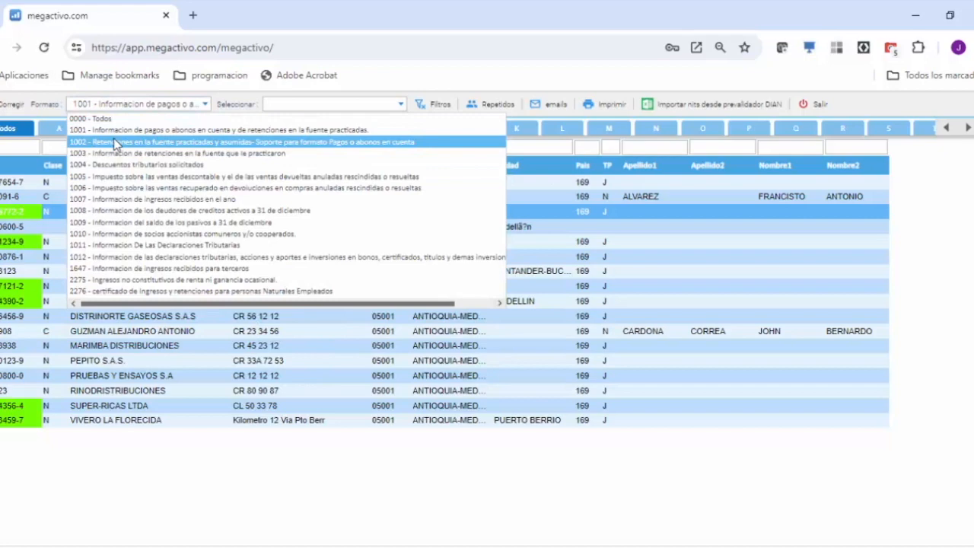
left_click(97, 155)
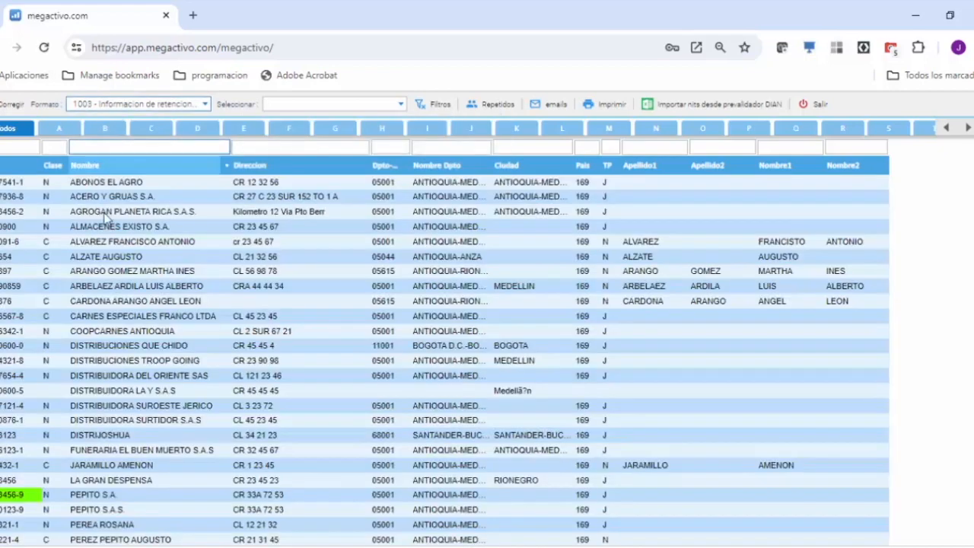
scroll(282, 324, "down", 1)
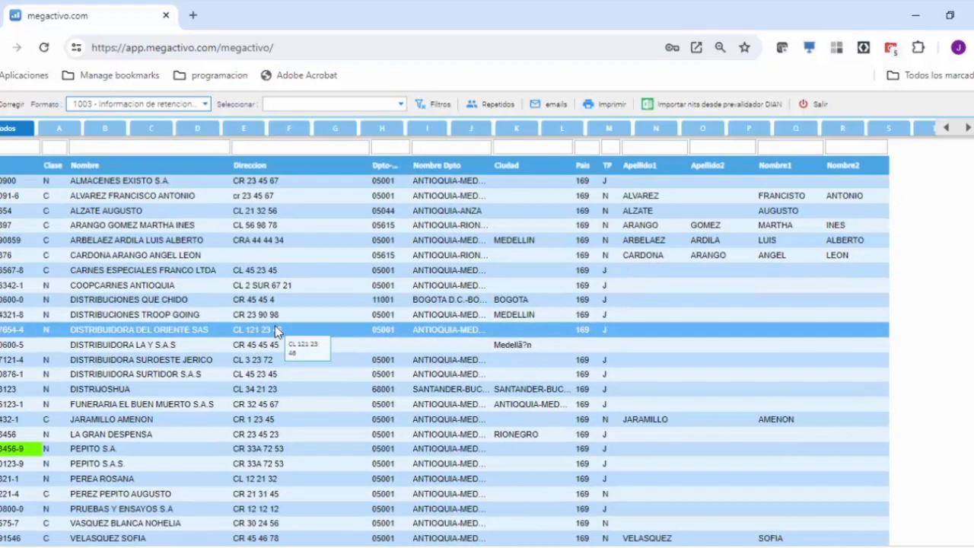
scroll(277, 331, "up", 1)
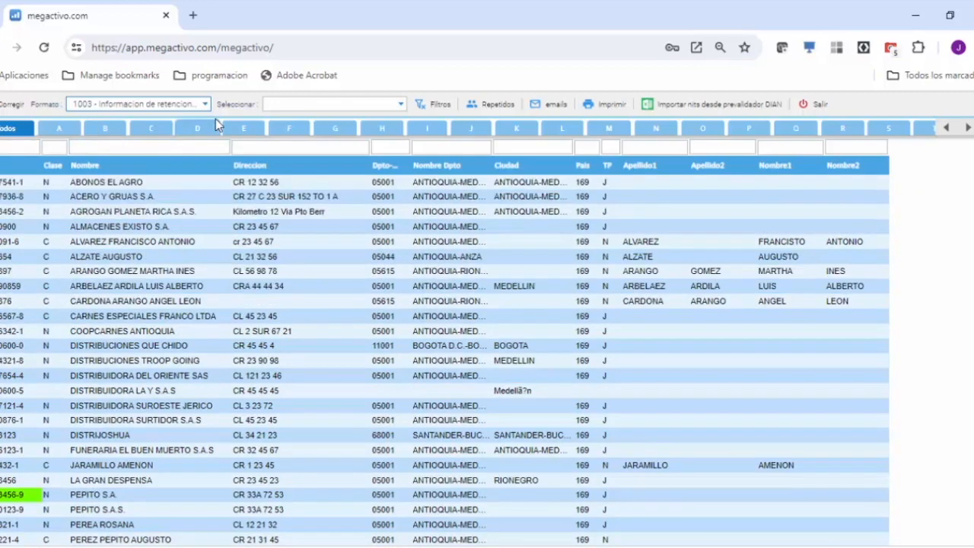
left_click(190, 105)
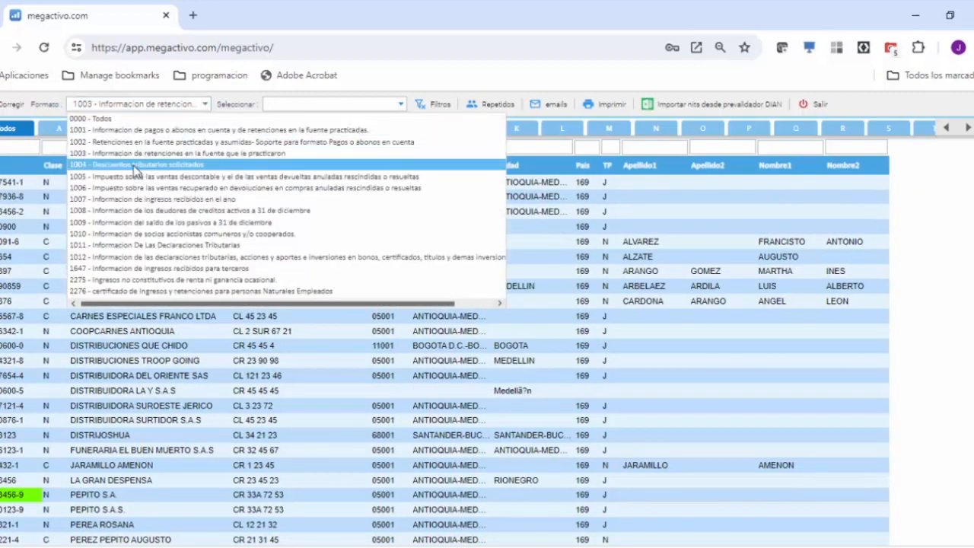
left_click(135, 165)
left_click(205, 105)
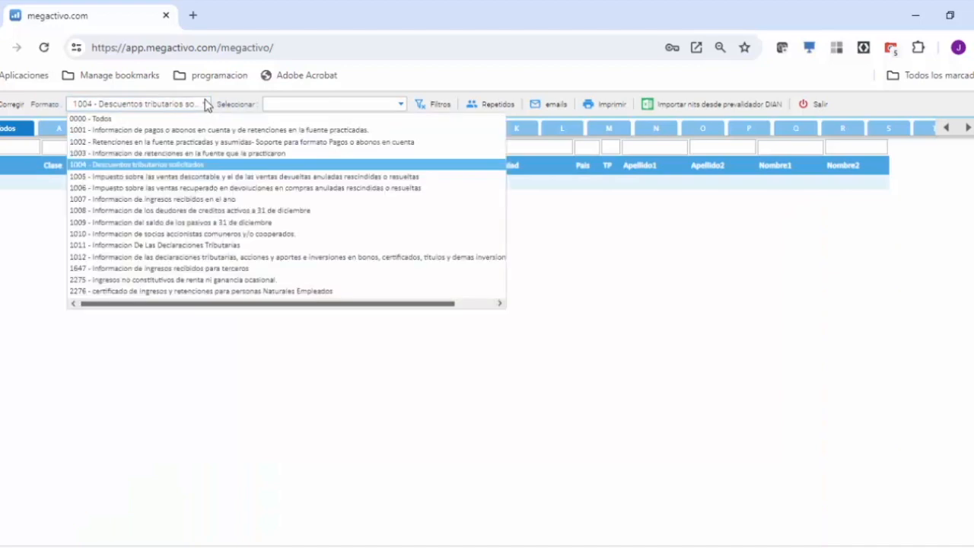
left_click(125, 176)
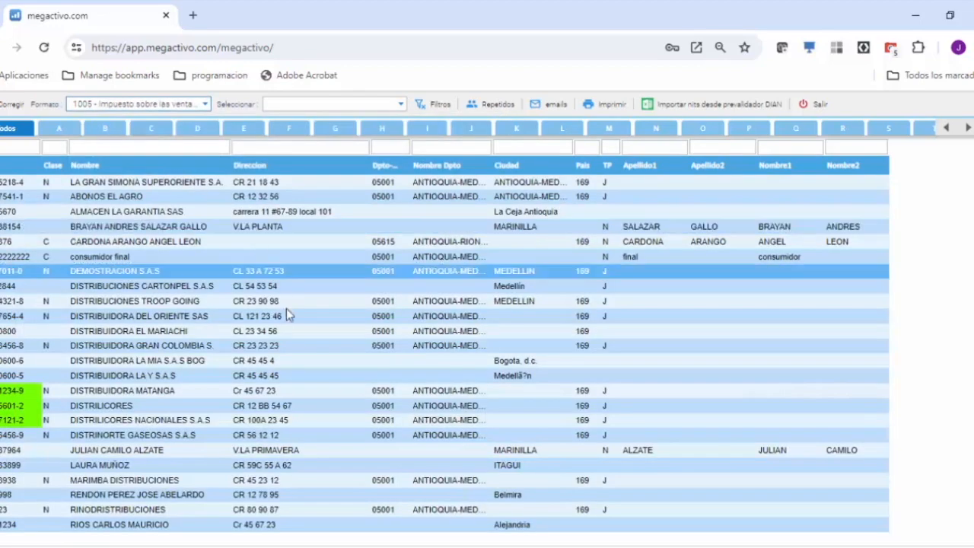
left_click(248, 378)
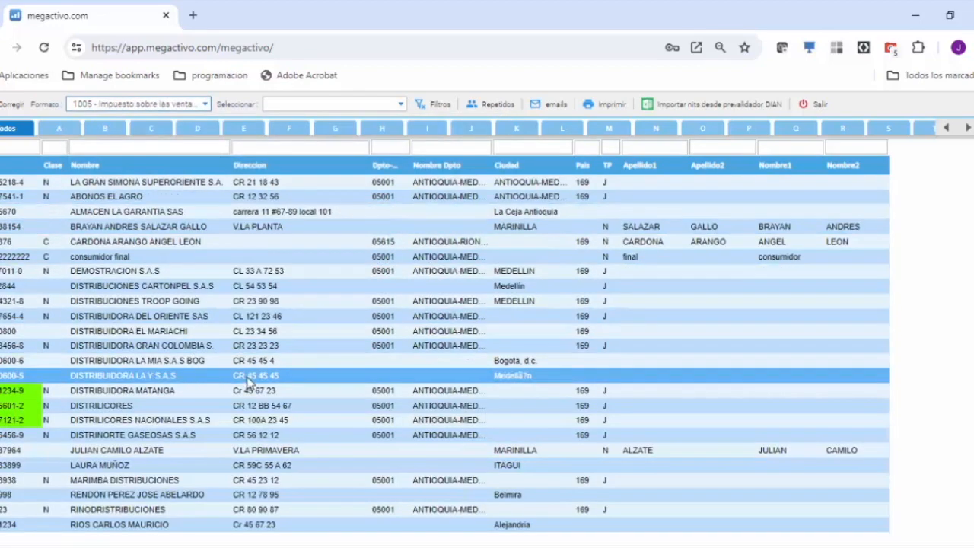
Step: List the format 1001 third parties again and filter them by Sin digito de verificación
left_click(202, 104)
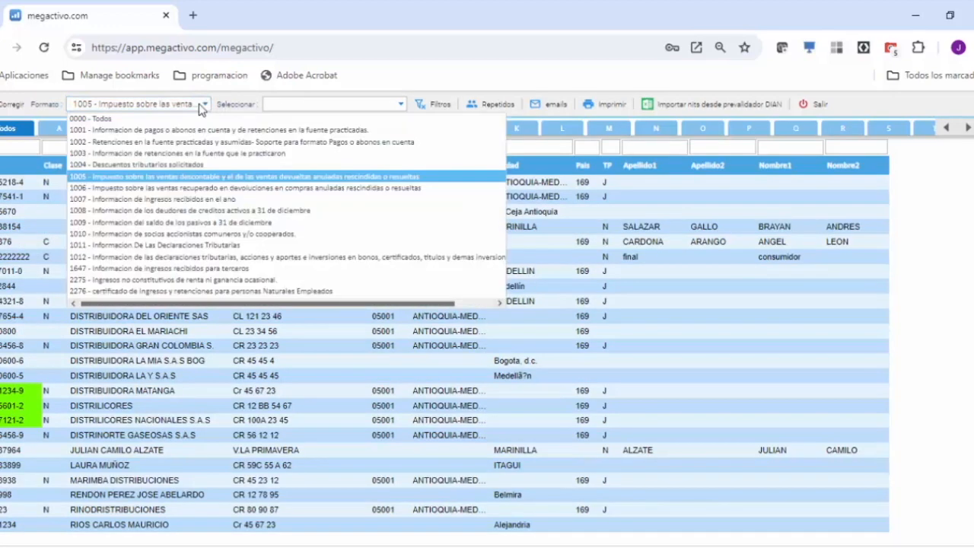
left_click(152, 131)
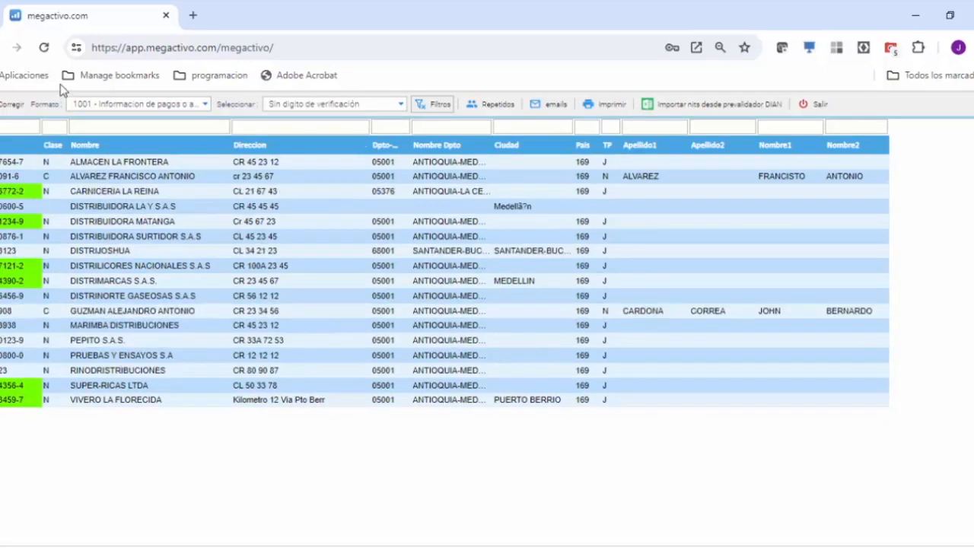
Step: In a duplicate browser tab, open the company configuration's search-and-replace NIT utility and set the year to 2023
right_click(89, 23)
left_click(172, 148)
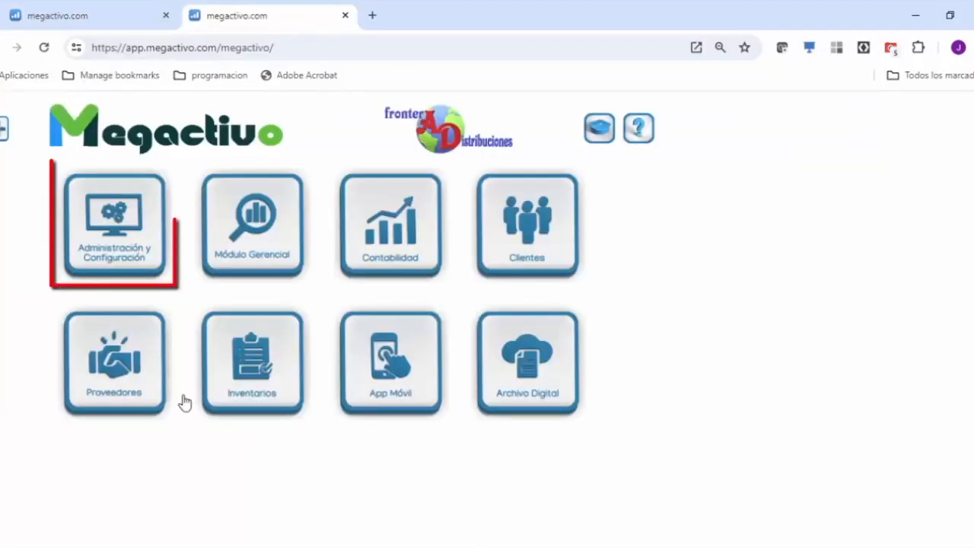
left_click(105, 220)
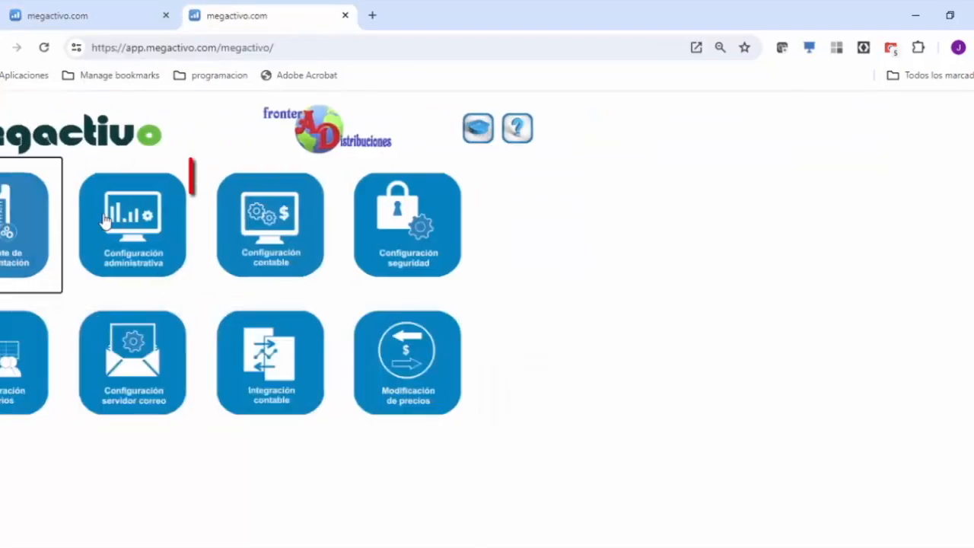
left_click(228, 221)
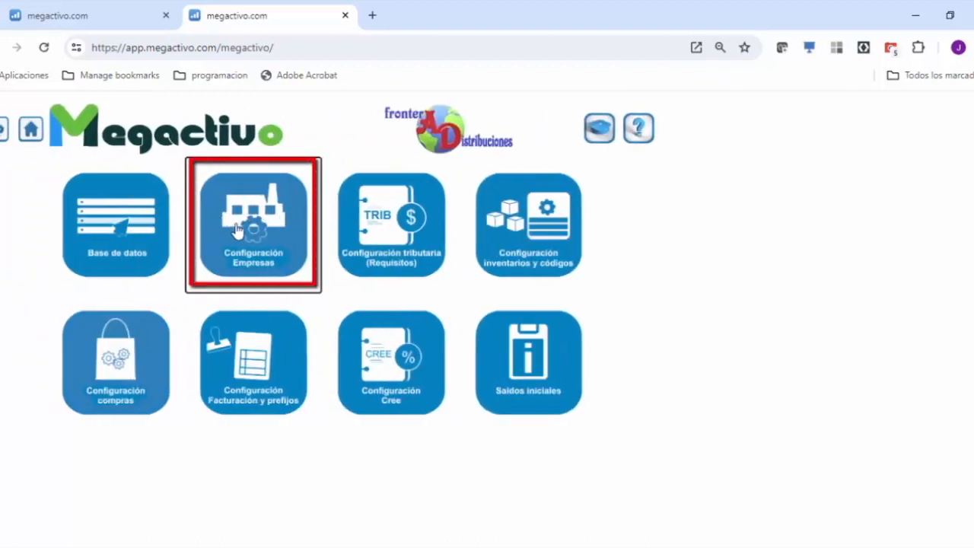
left_click(237, 229)
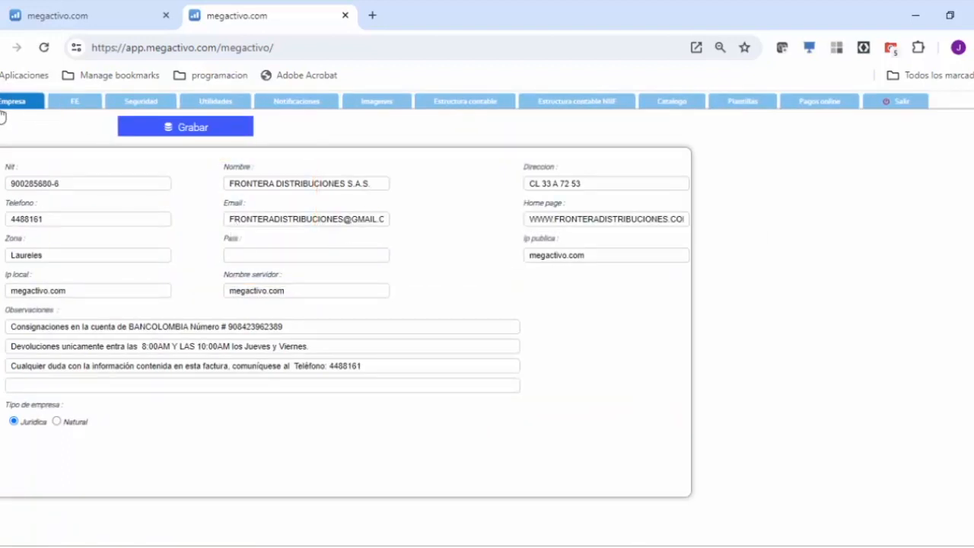
left_click(220, 104)
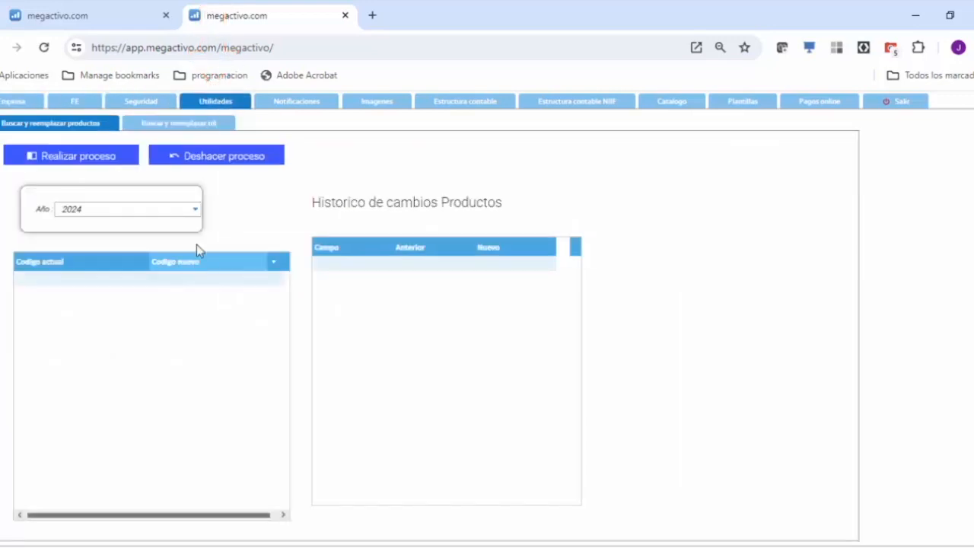
left_click(185, 125)
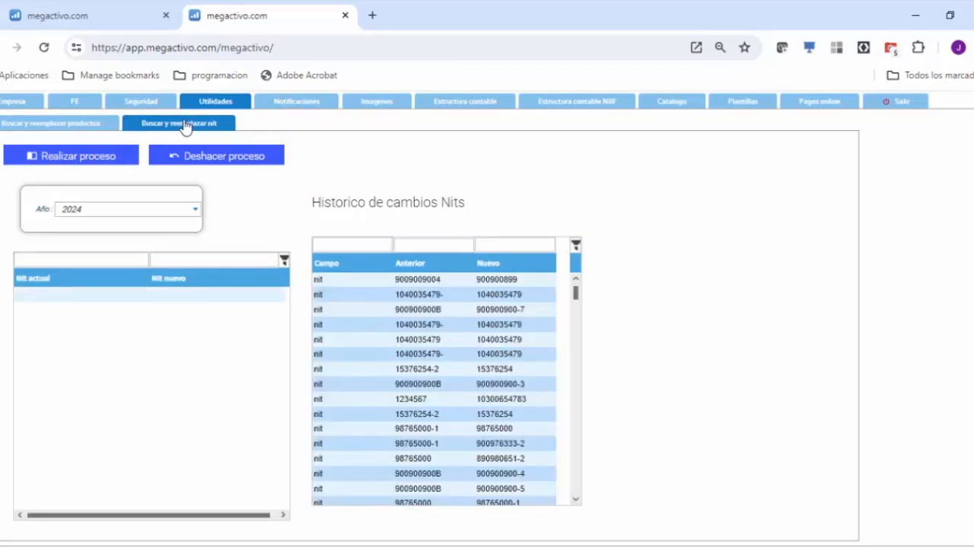
left_click(195, 213)
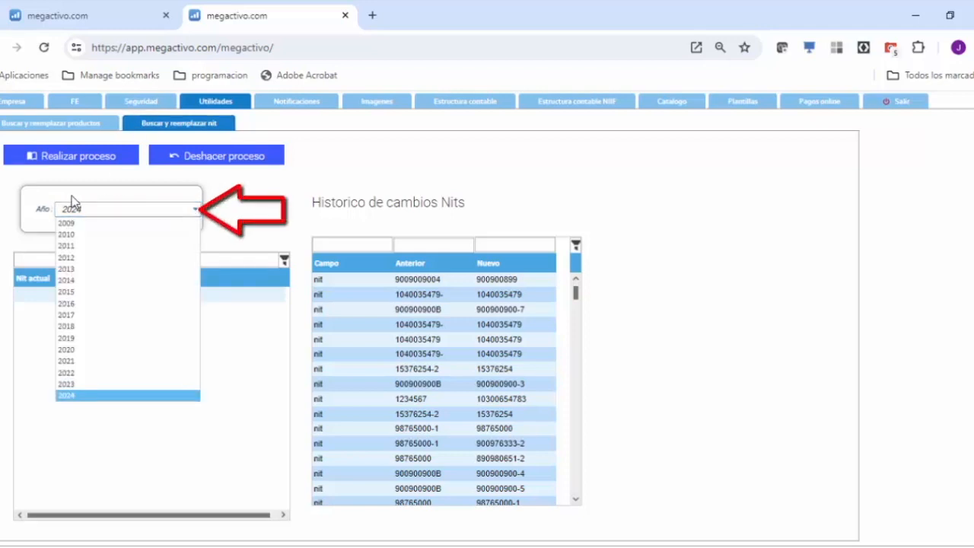
left_click(67, 385)
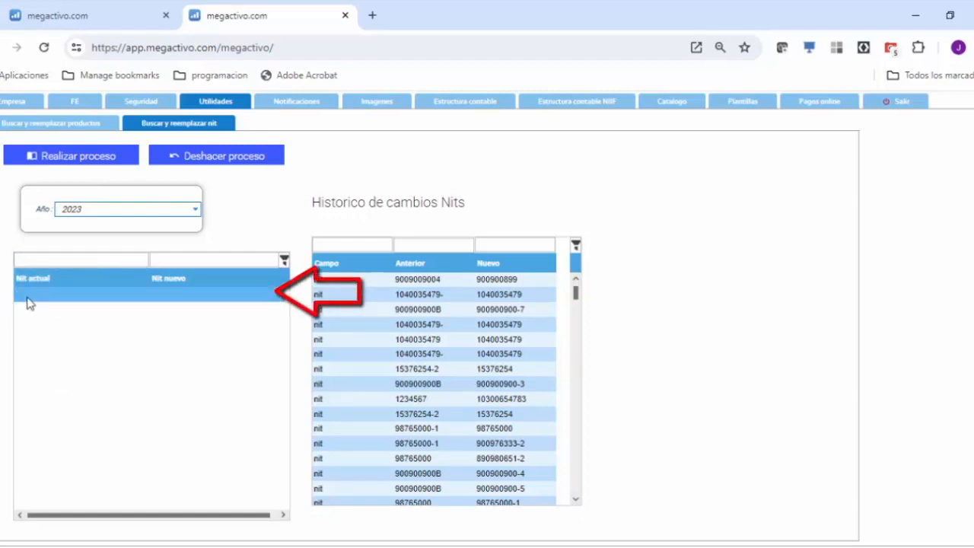
Step: Copy CARNICERIA LA REINA's incorrect NIT from the format 1001 third-party check and enter it as Nit actual in the replacement utility
left_click(80, 15)
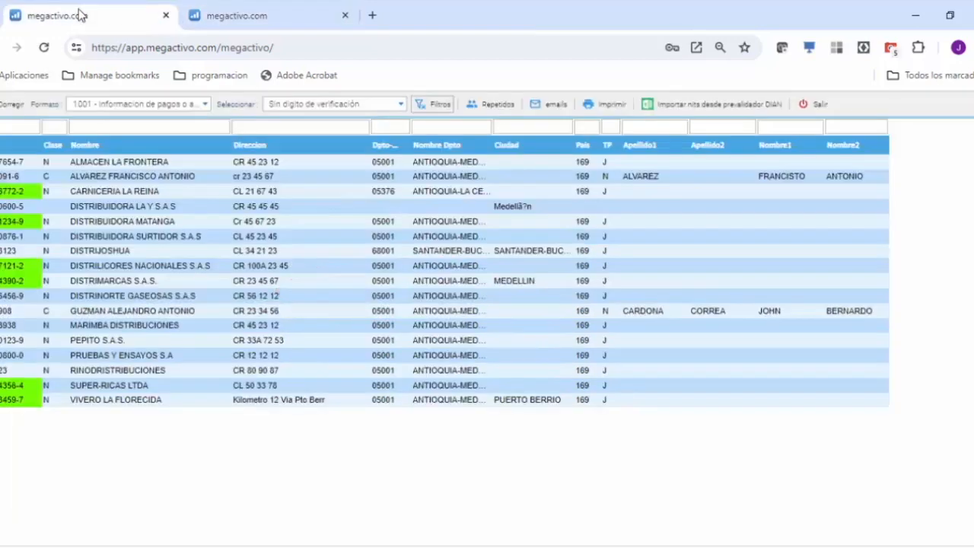
left_click(19, 194)
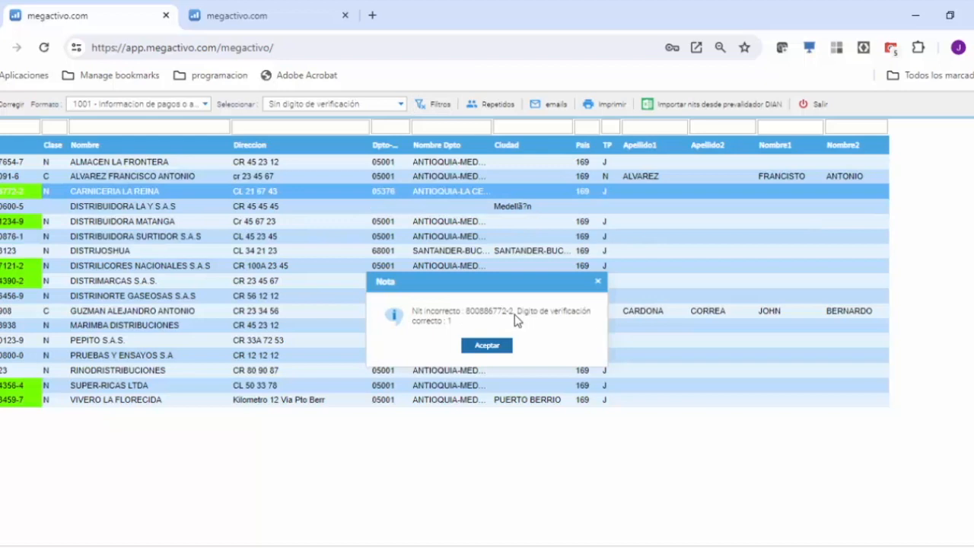
left_click_drag(515, 320, 470, 320)
key("ctrl+c")
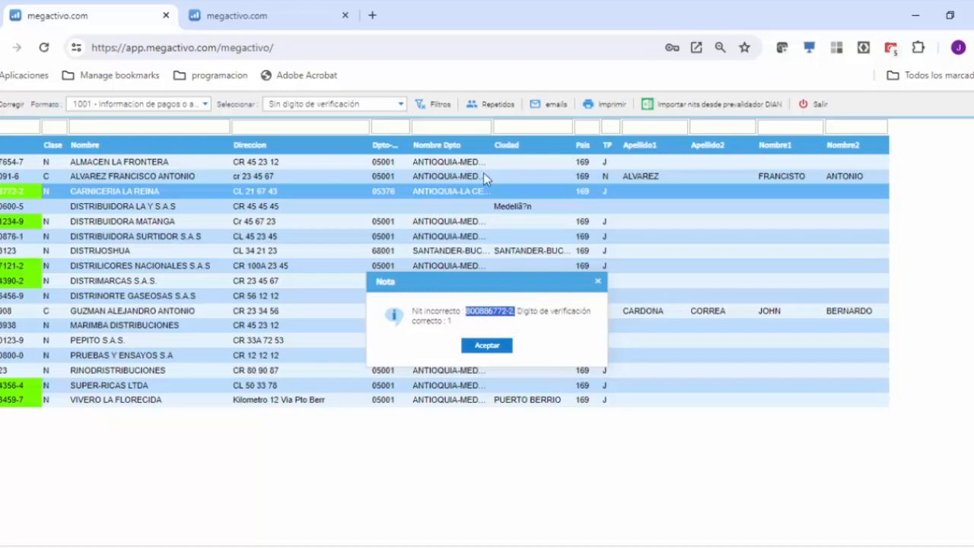
left_click(224, 22)
left_click(24, 293)
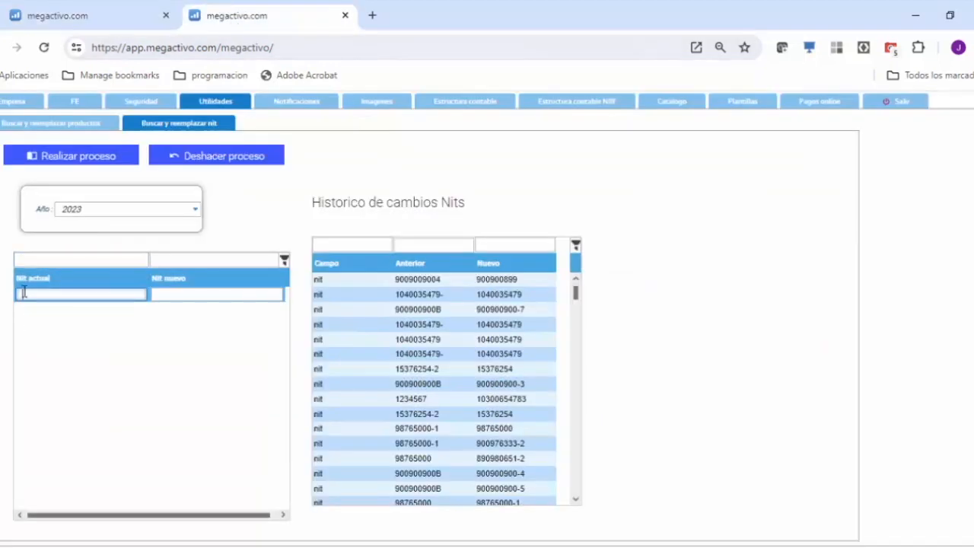
key("ctrl+v")
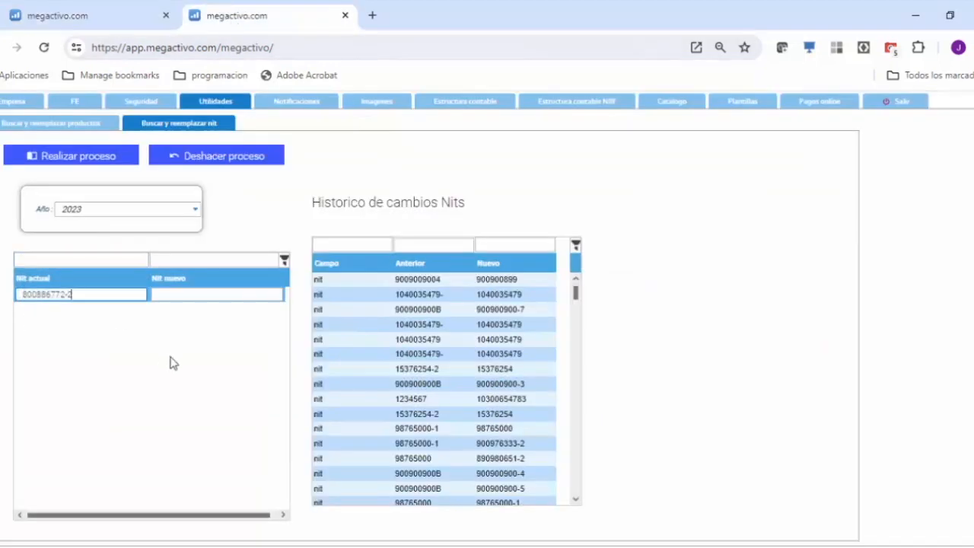
left_click(22, 295)
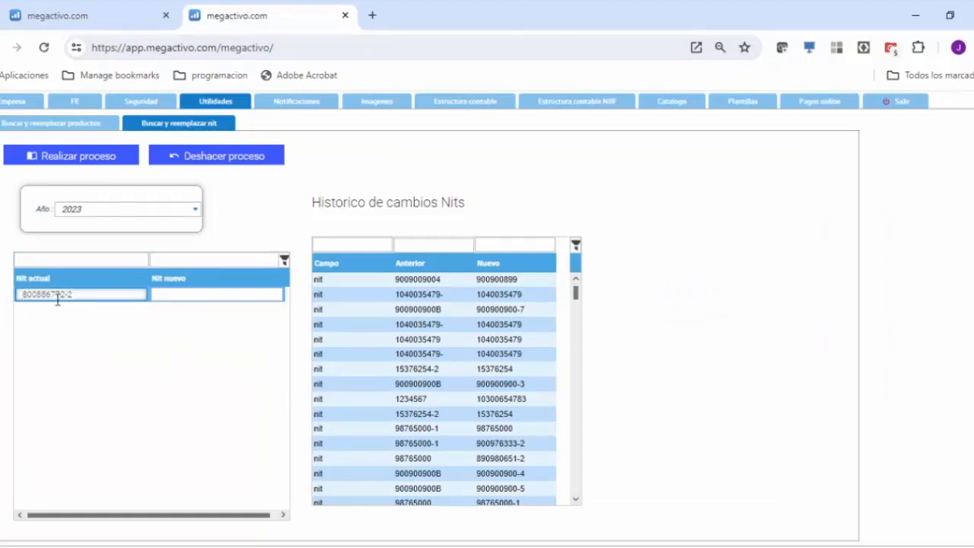
Step: Enter CARNICERIA LA REINA's NIT with verification digit 1 as Nit nuevo and run the replacement for 2023
left_click(156, 297)
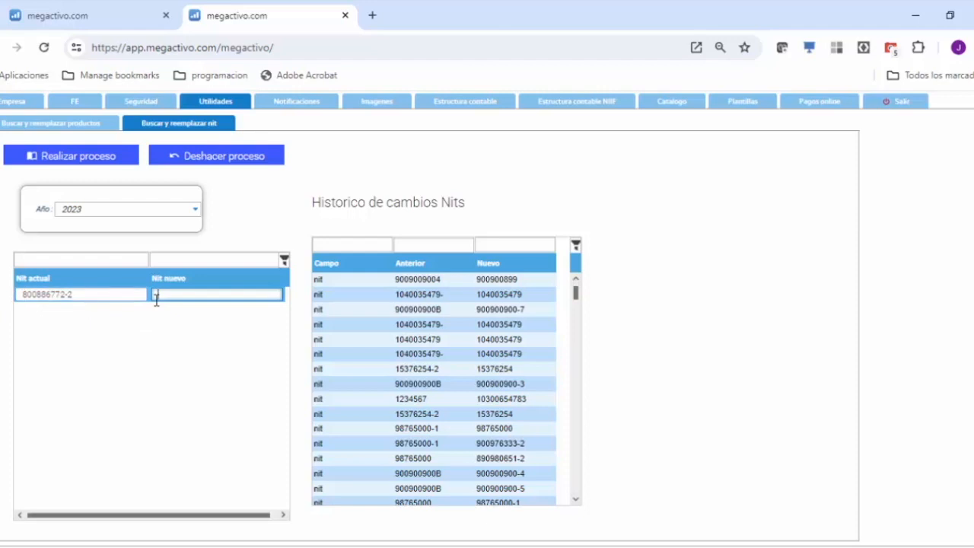
left_click(94, 13)
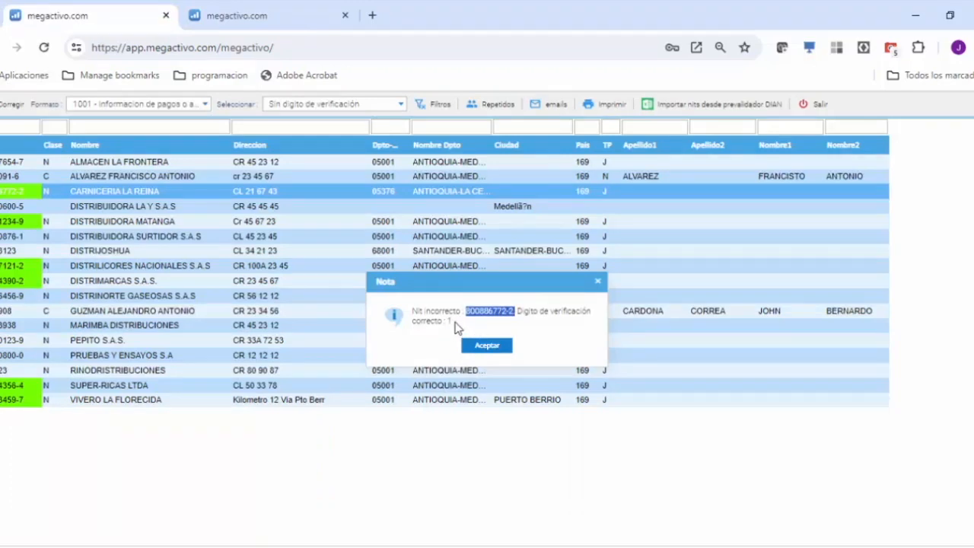
left_click(228, 16)
left_click(177, 295)
key("ctrl+v")
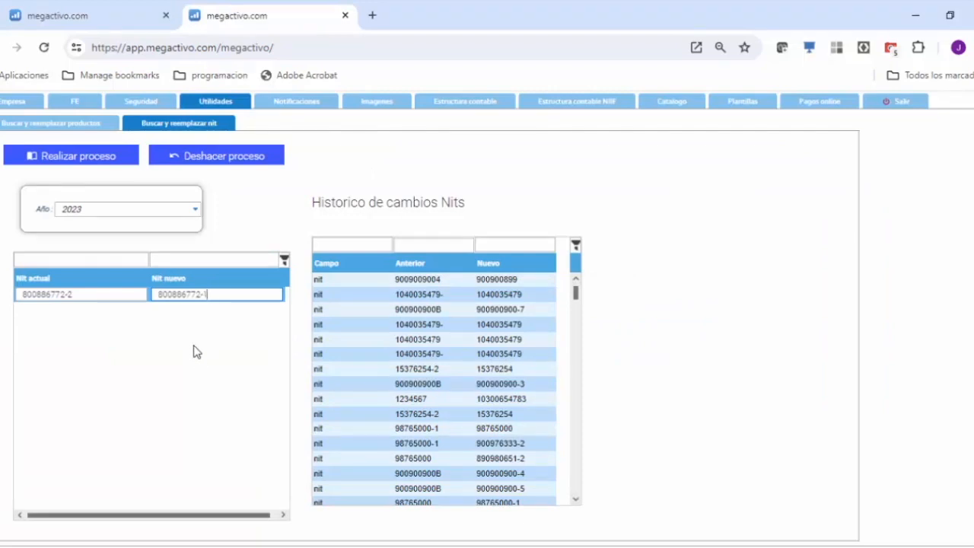
left_click_drag(221, 295, 126, 309)
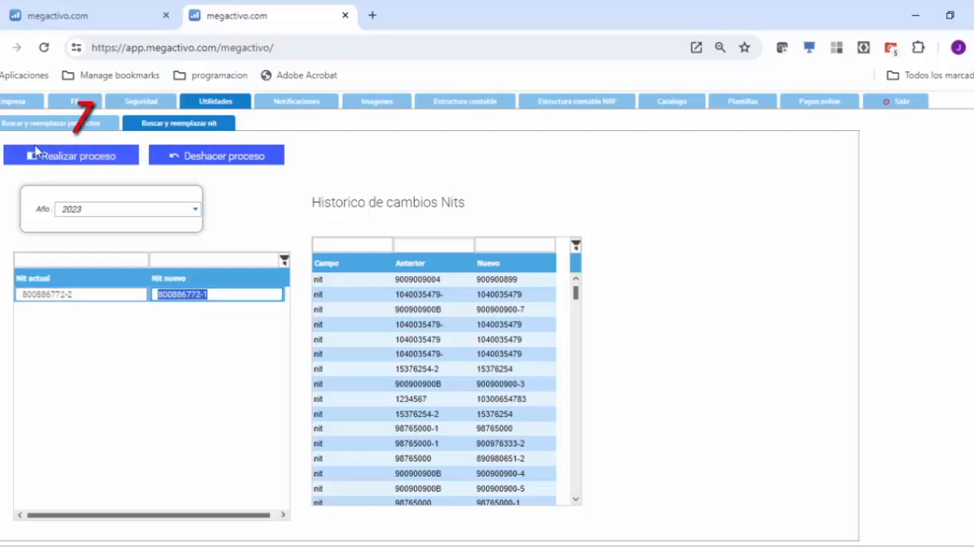
left_click(73, 163)
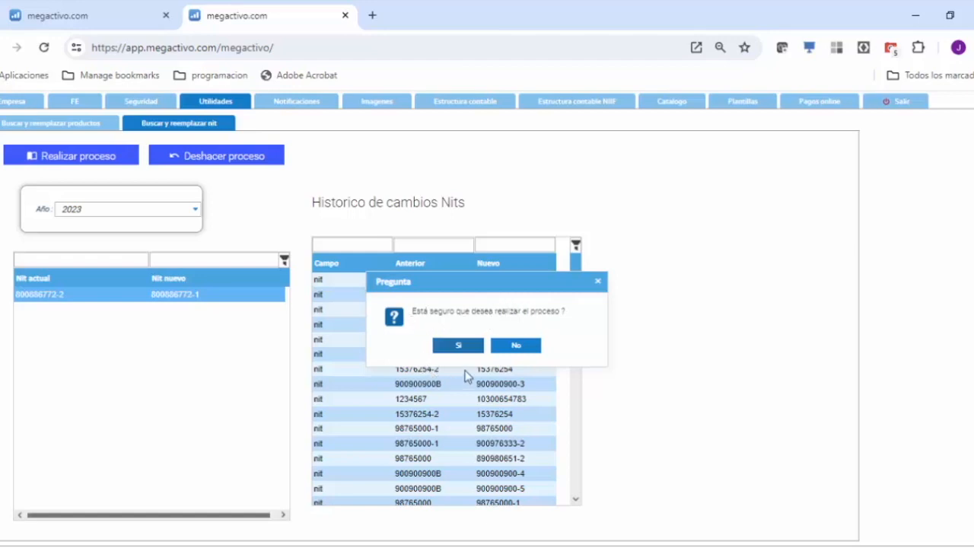
left_click(457, 348)
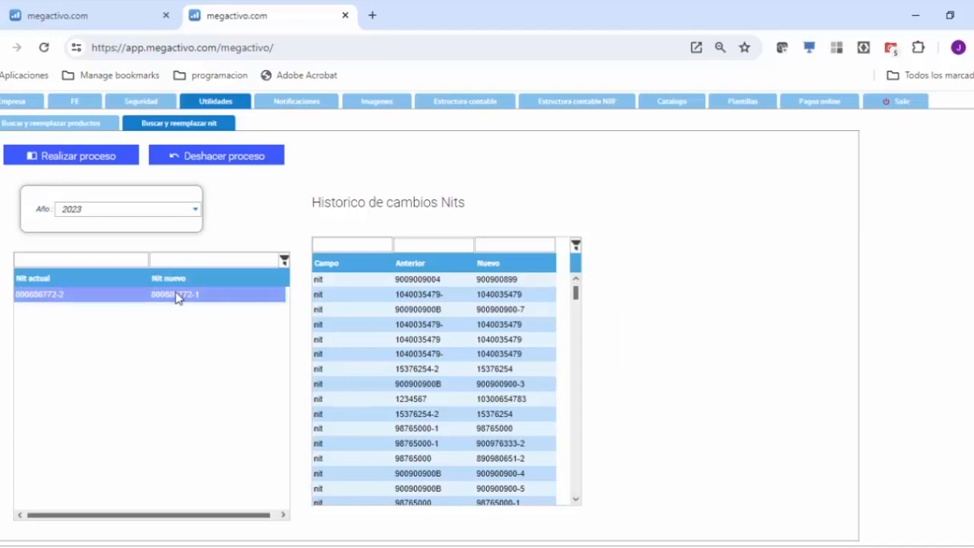
Step: Look through the NIT change history and run CARNICERIA LA REINA's NIT replacement for the year 2024 too
left_click_drag(576, 302, 578, 479)
scroll(437, 337, "up", 10)
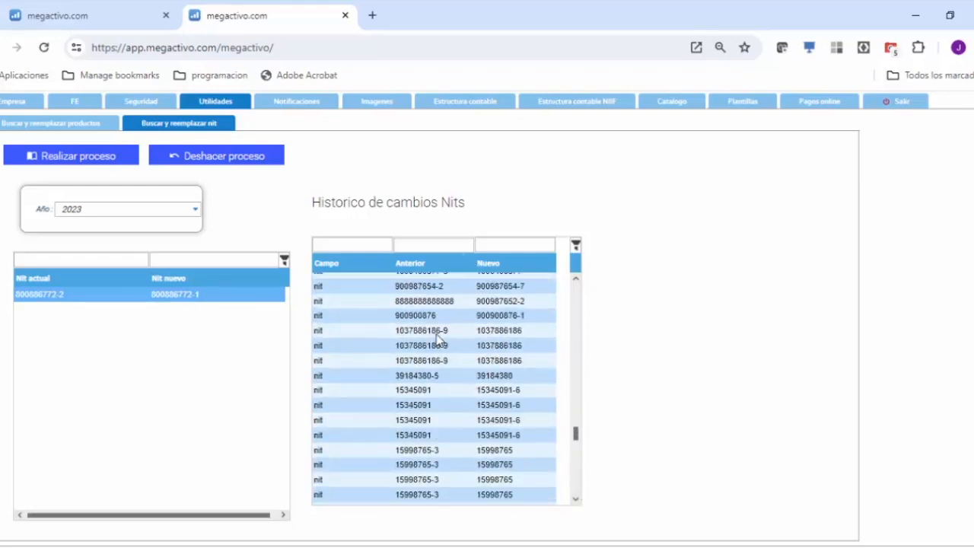
scroll(437, 341, "up", 5)
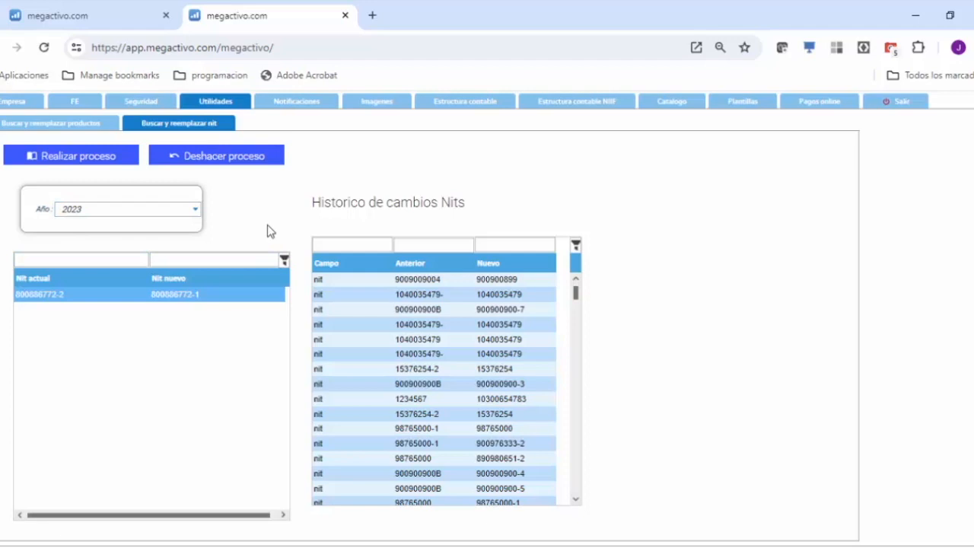
left_click(184, 214)
left_click(104, 397)
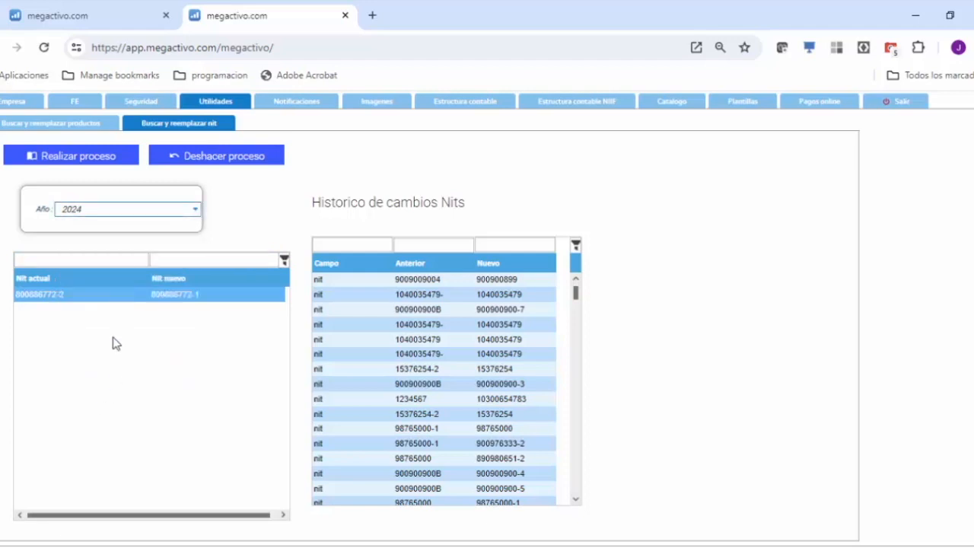
left_click(68, 163)
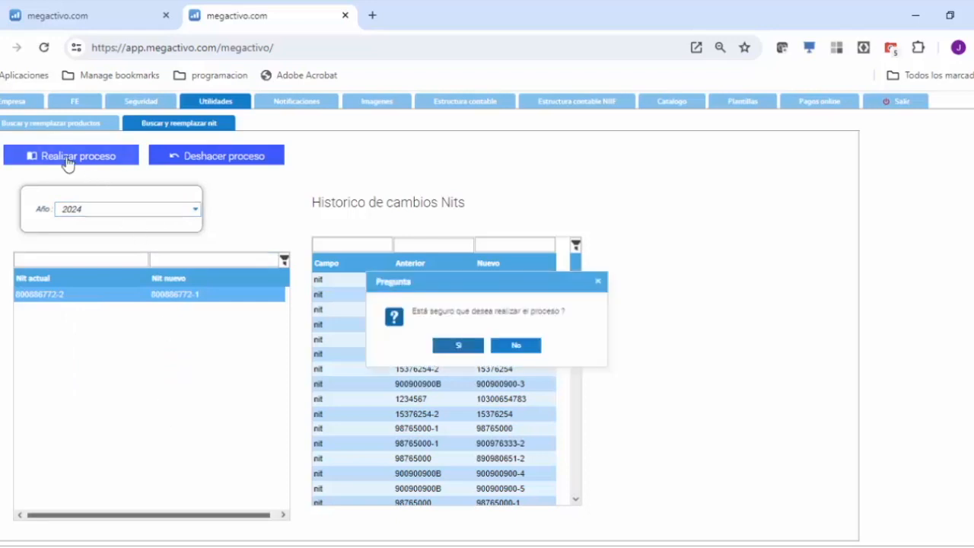
left_click(459, 347)
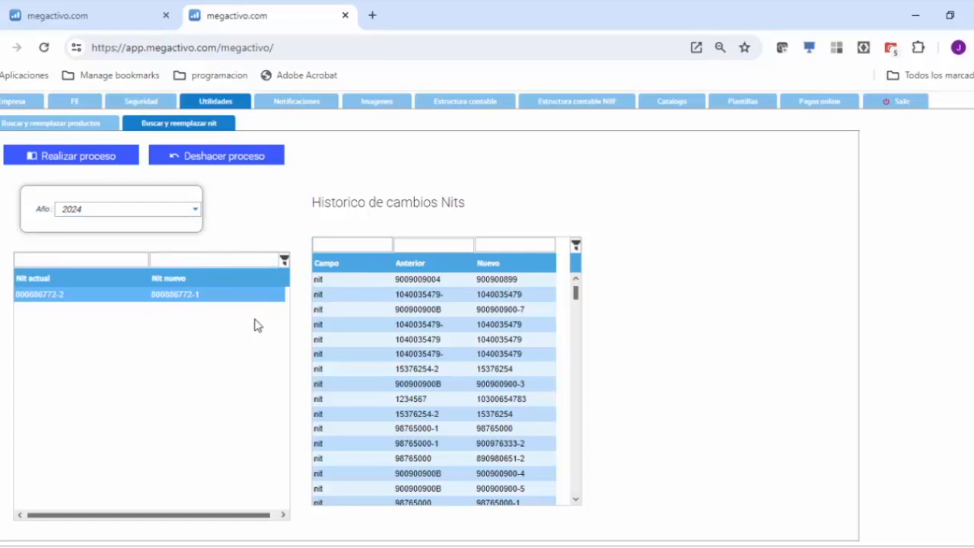
Step: Leave the third-party correction list in the original browser tab and extract the exógena information again from the range configuration
left_click(80, 17)
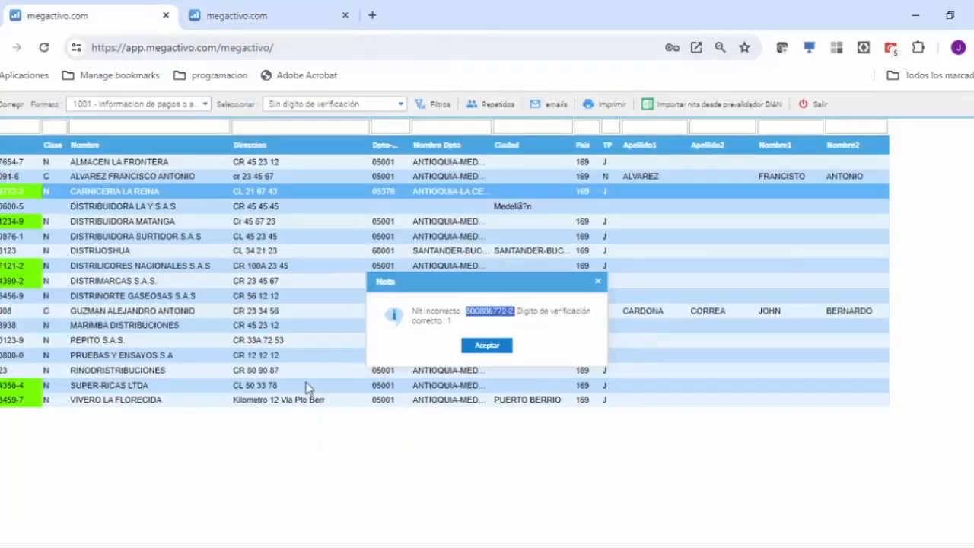
left_click(485, 344)
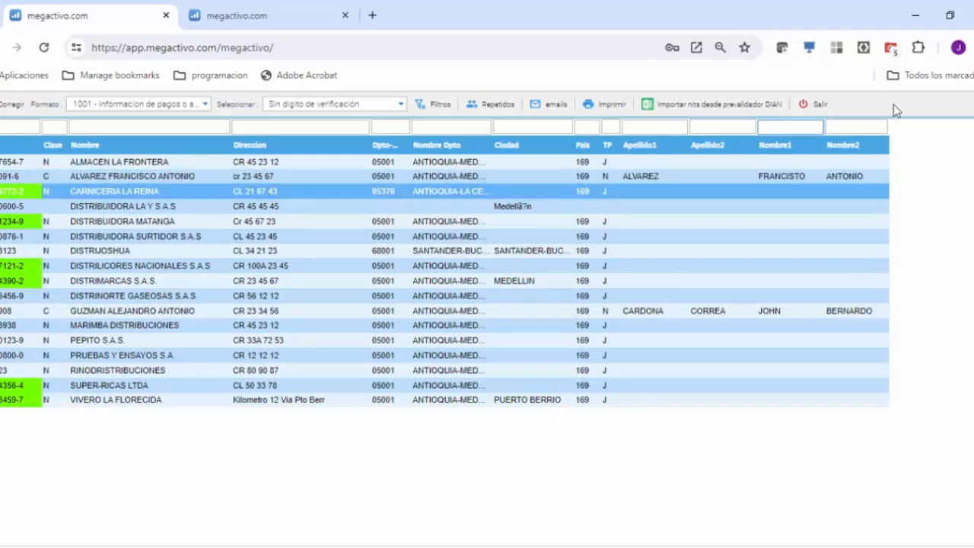
left_click(812, 105)
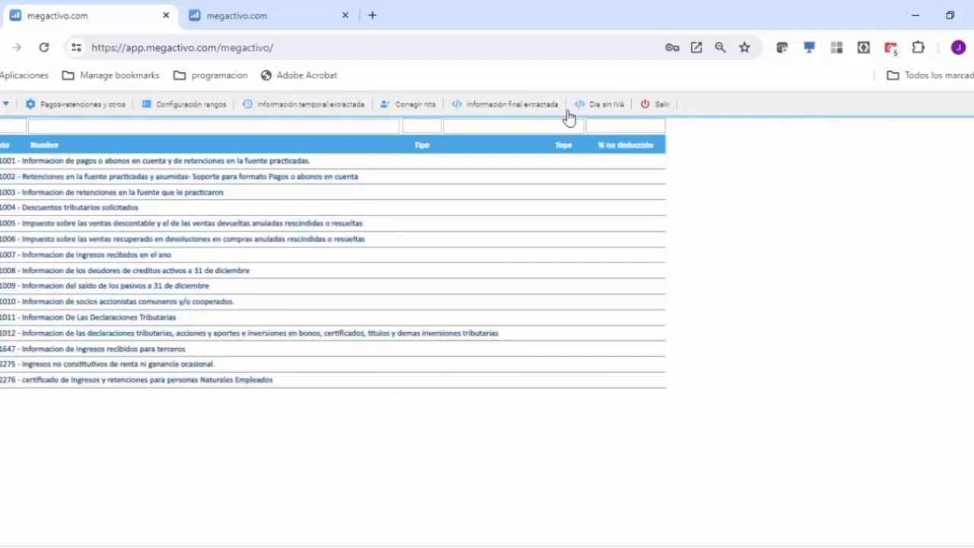
left_click(172, 103)
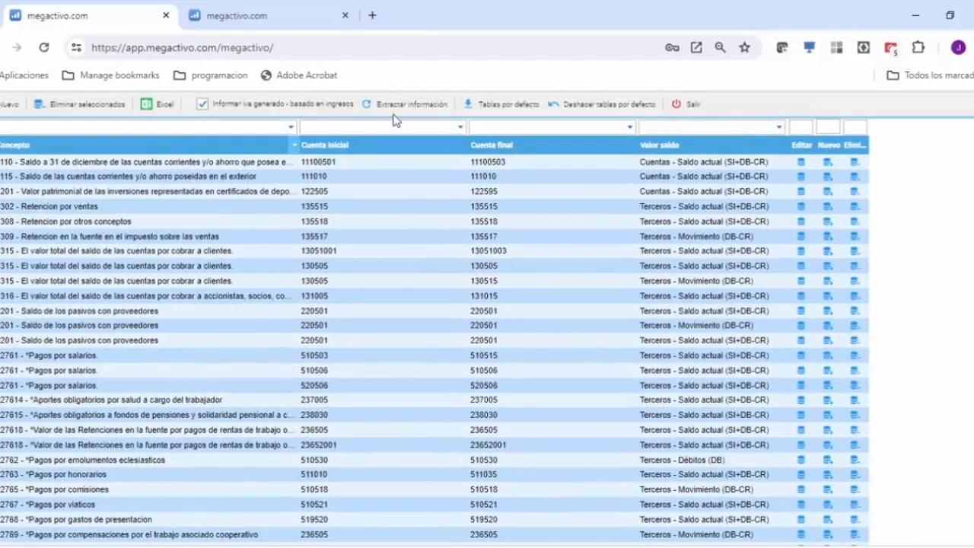
left_click(398, 111)
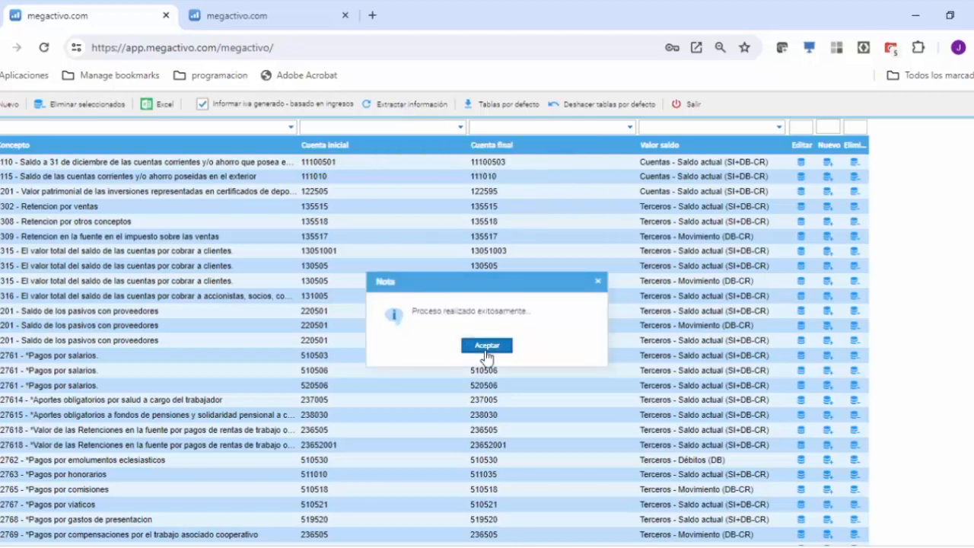
left_click(487, 347)
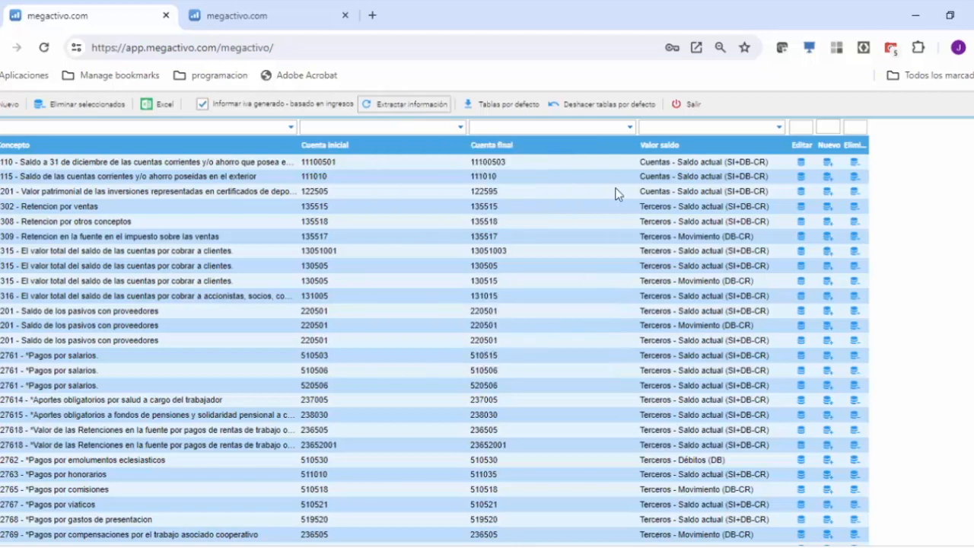
left_click(685, 106)
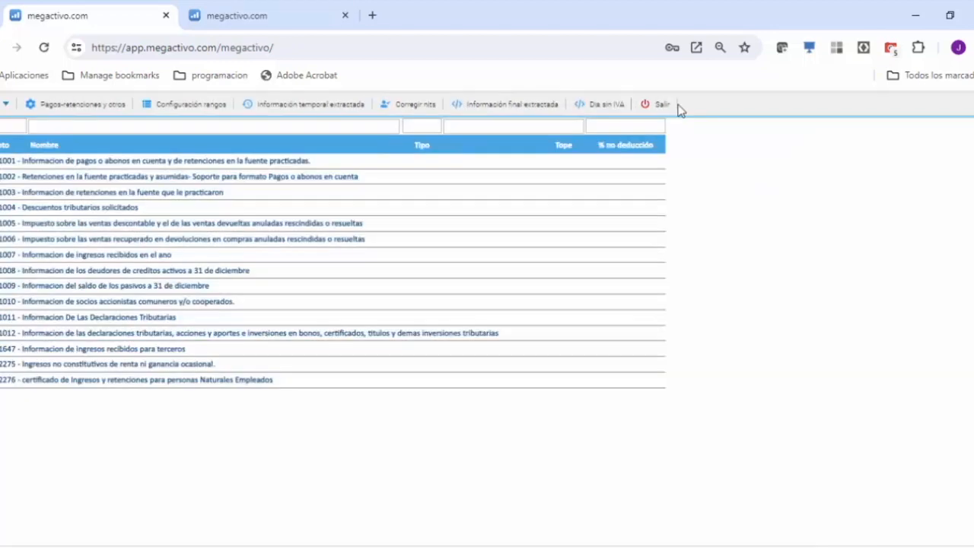
Step: Open the NIT correction list and show the third parties of format 1001
left_click(407, 104)
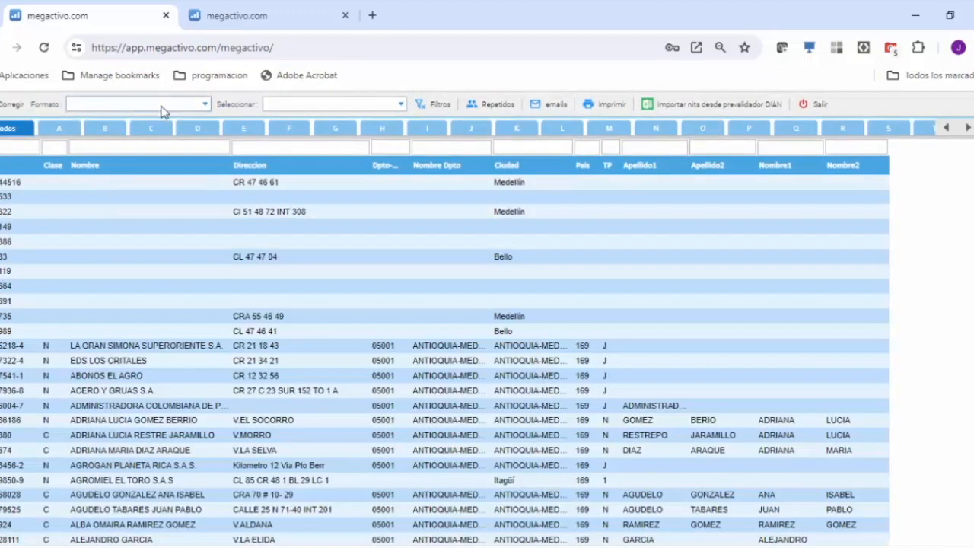
left_click(205, 107)
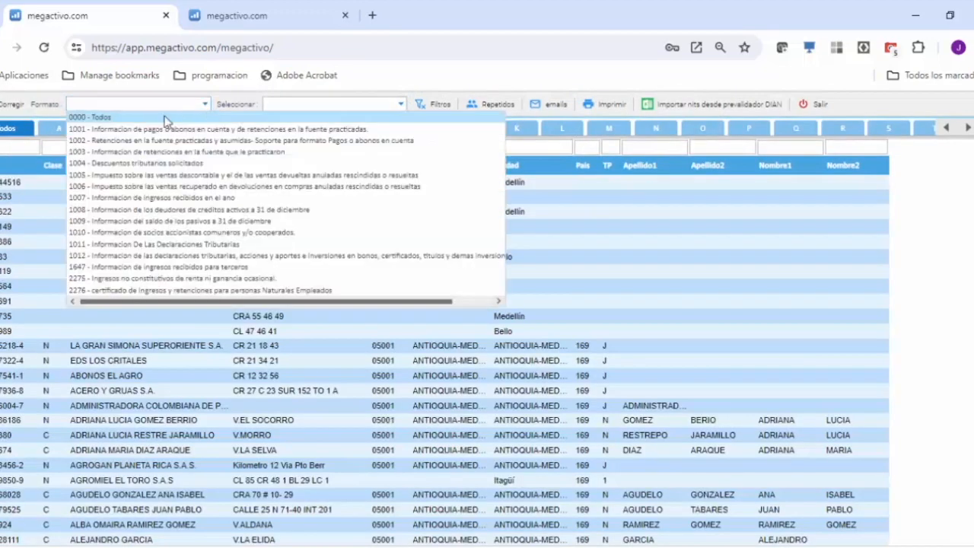
left_click(120, 133)
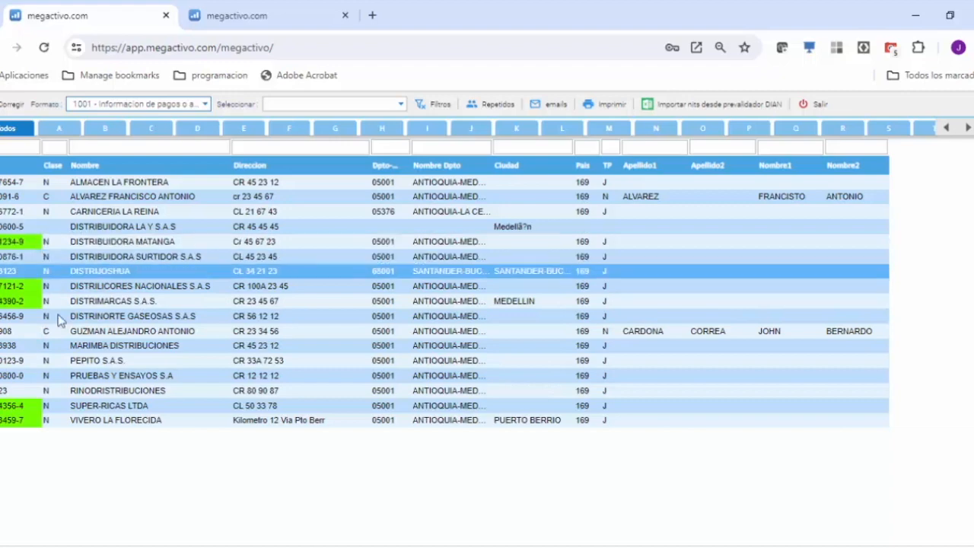
Step: Check the verification digits of the NITs of DISTRIBUIDORA MATANGA and DISTRIBUIDORA LA Y S.A.S
left_click(26, 245)
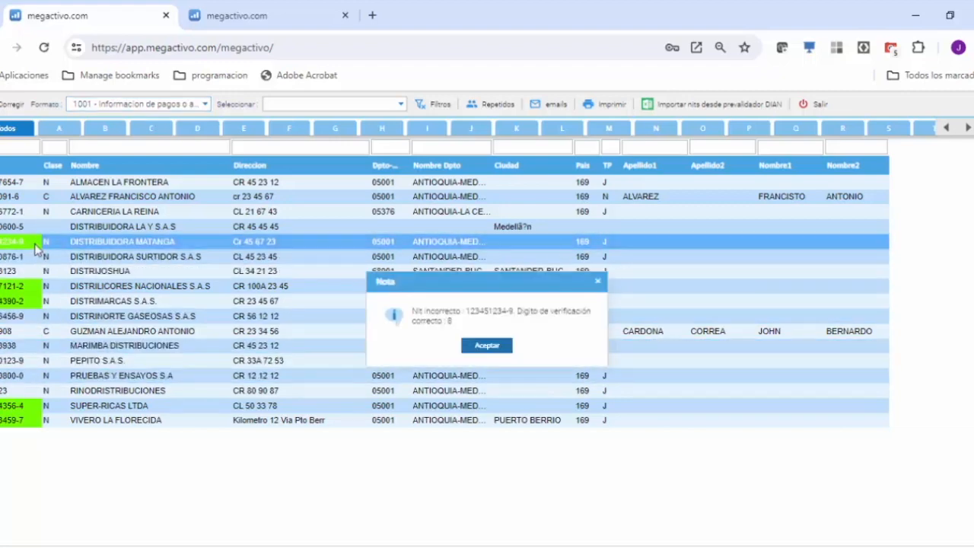
left_click(498, 346)
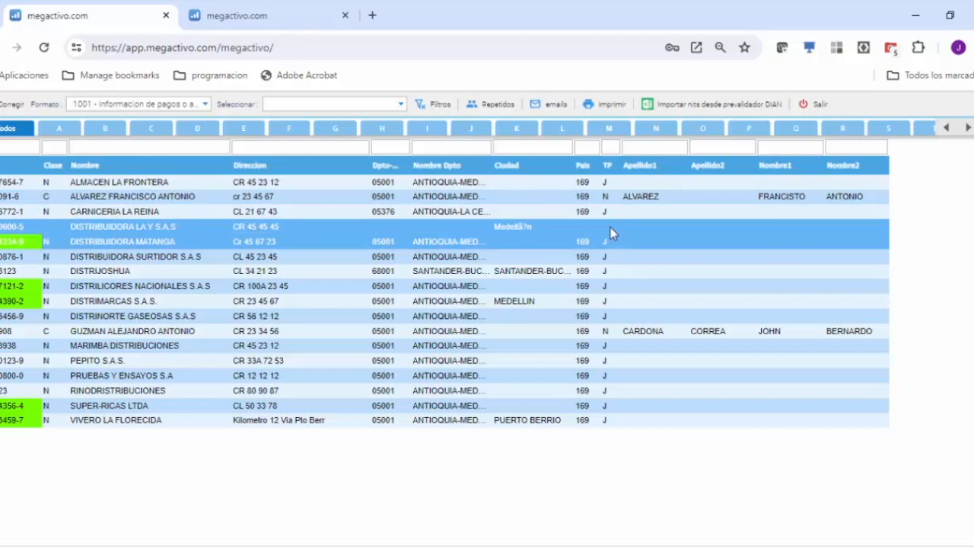
left_click(20, 228)
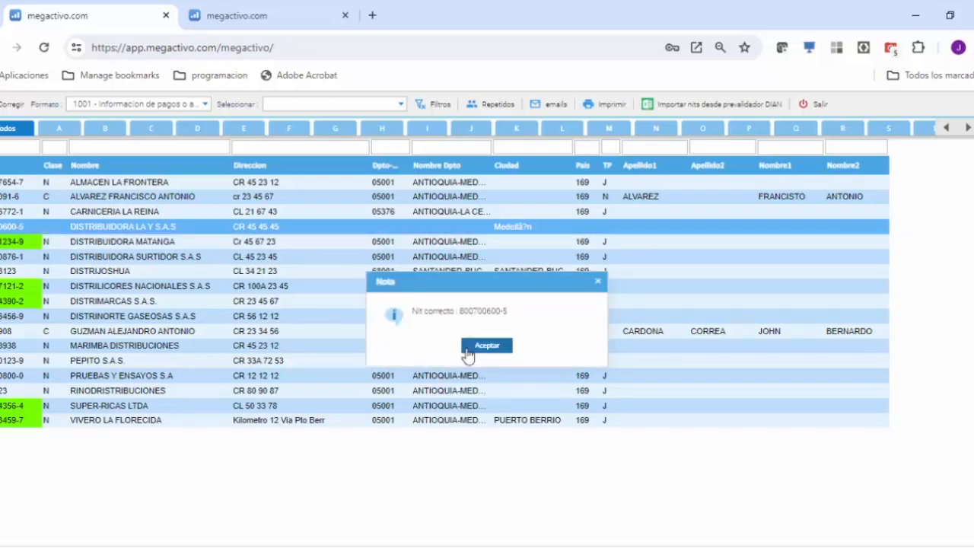
left_click(487, 346)
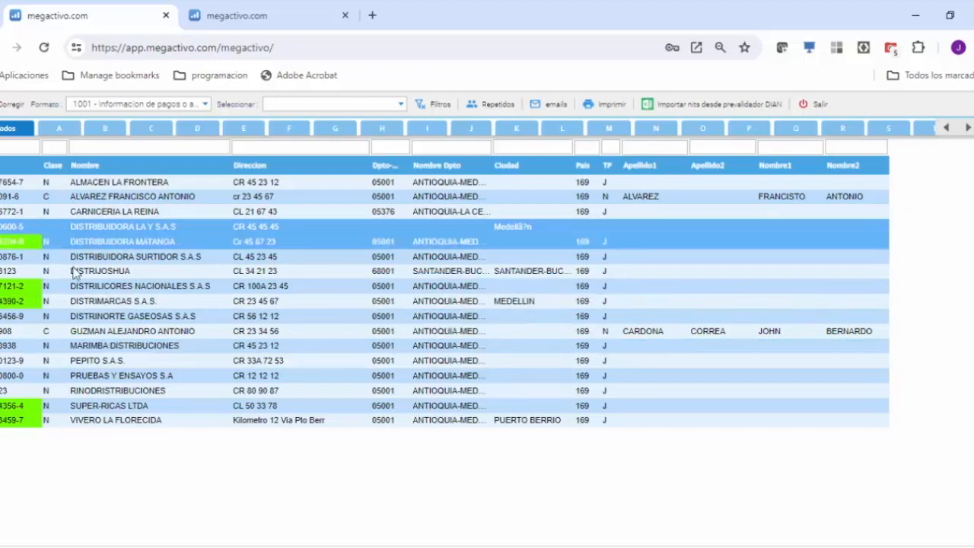
left_click(15, 228)
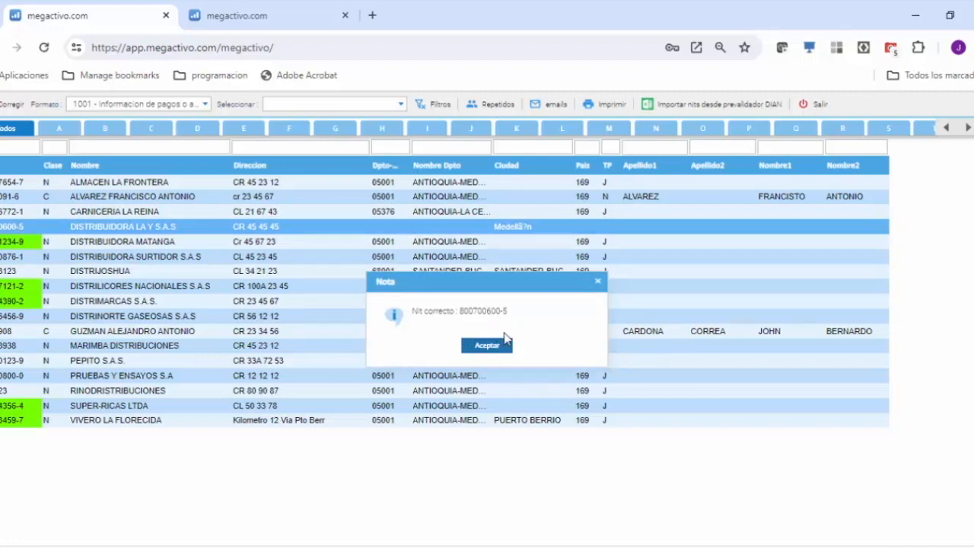
left_click(487, 347)
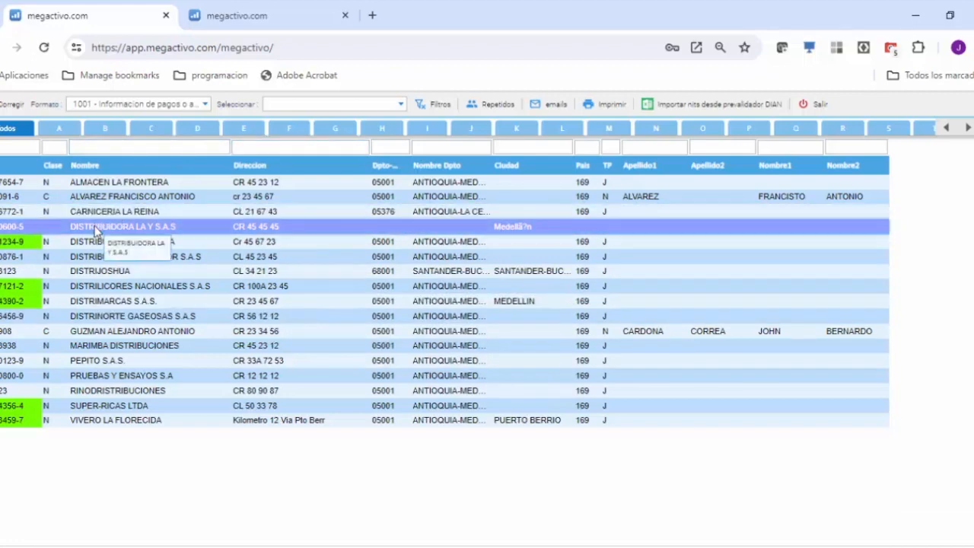
left_click(156, 298)
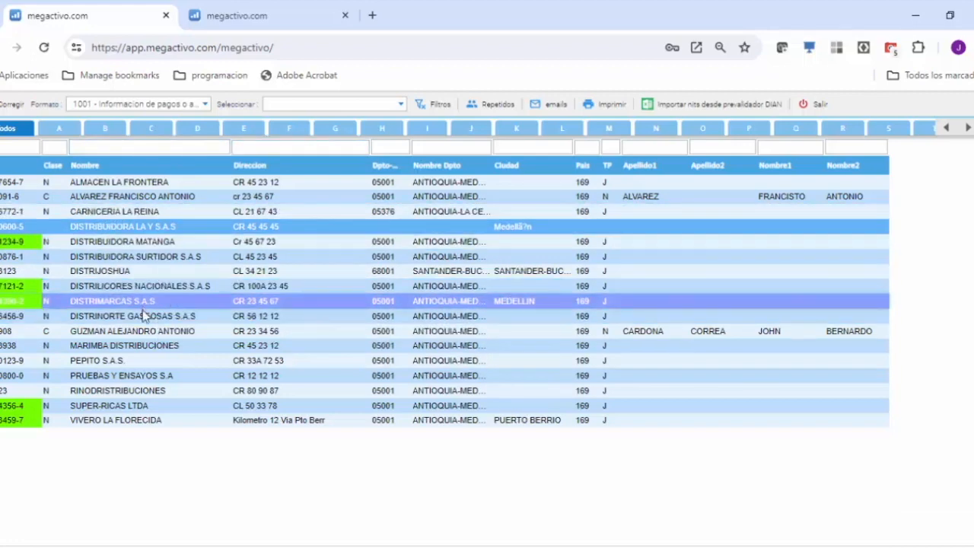
left_click(117, 390)
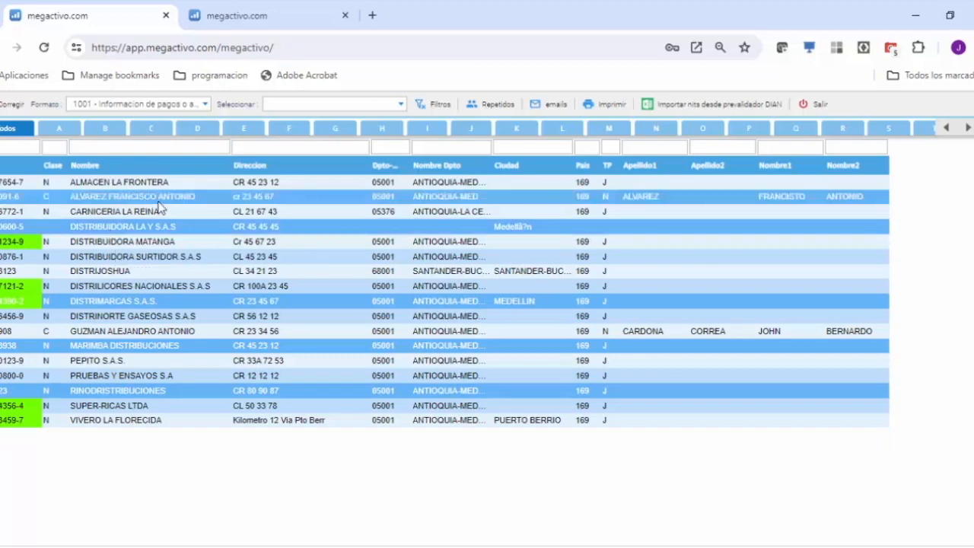
Step: Correct DISTRIBUIDORA LA Y S.A.S's information to country 169 - COLOMBIA, person type Jurídica, municipality 05001 - ANTIOQUIA-MEDELLIN and document type Nit
left_click(137, 230)
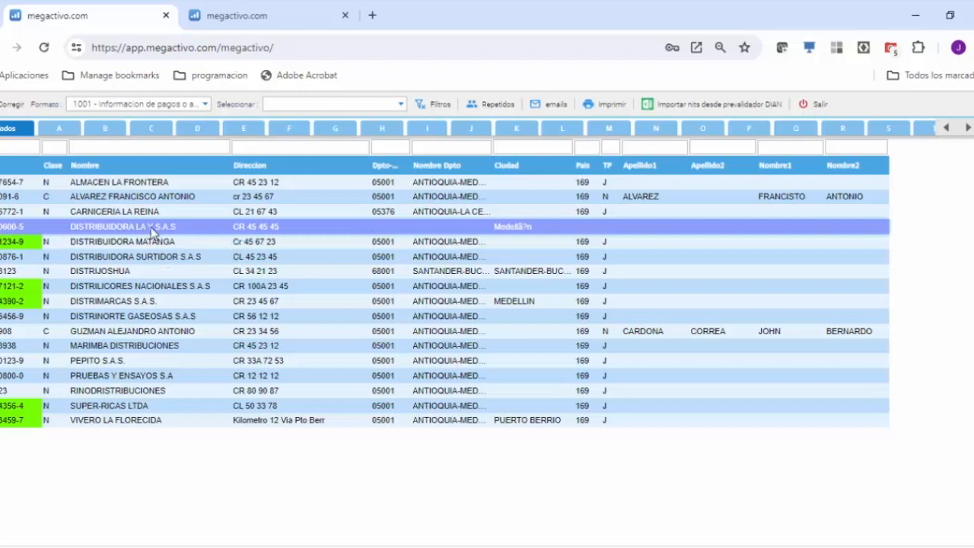
left_click(8, 104)
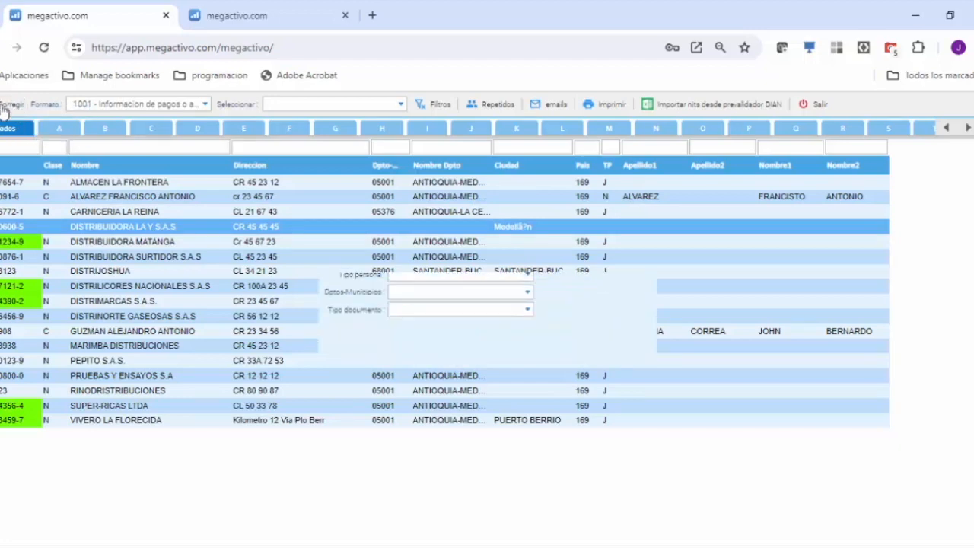
left_click(528, 295)
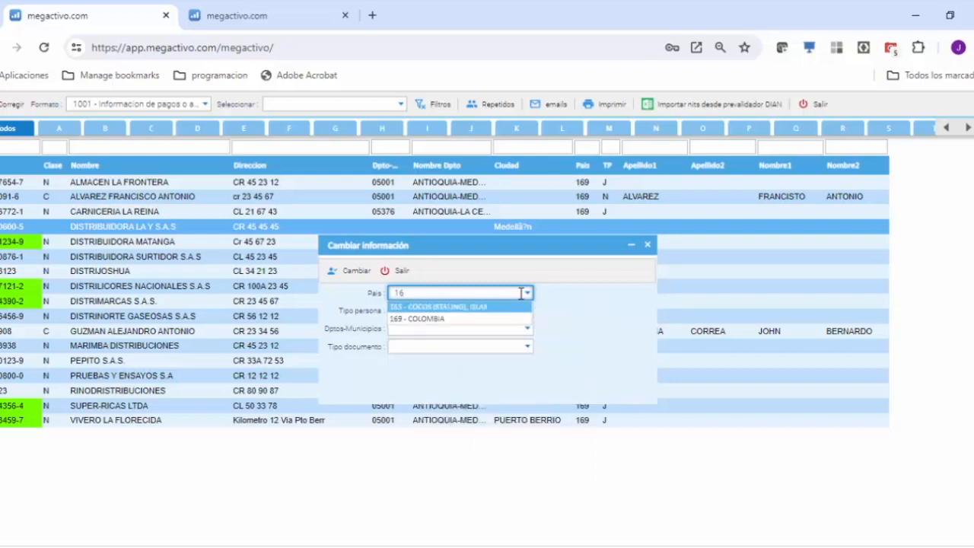
left_click(432, 319)
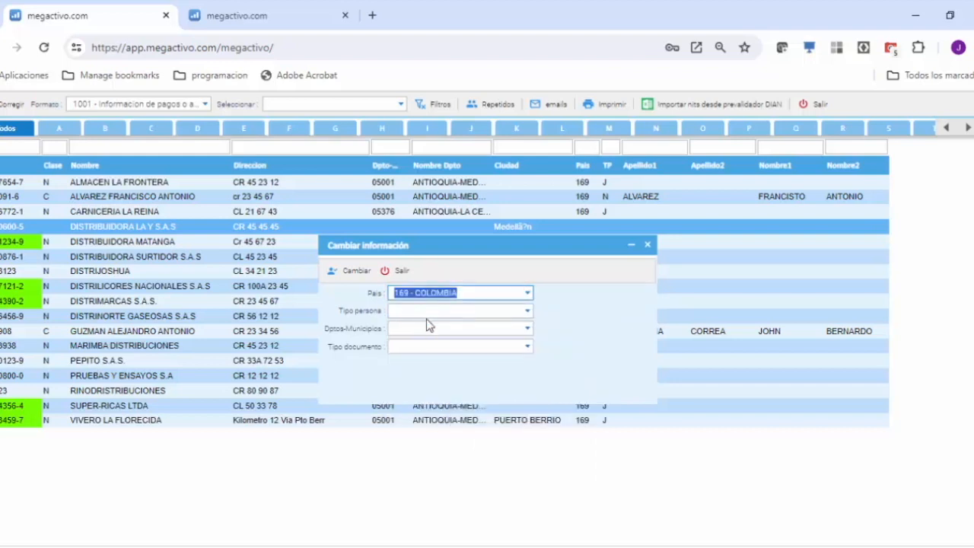
left_click(526, 310)
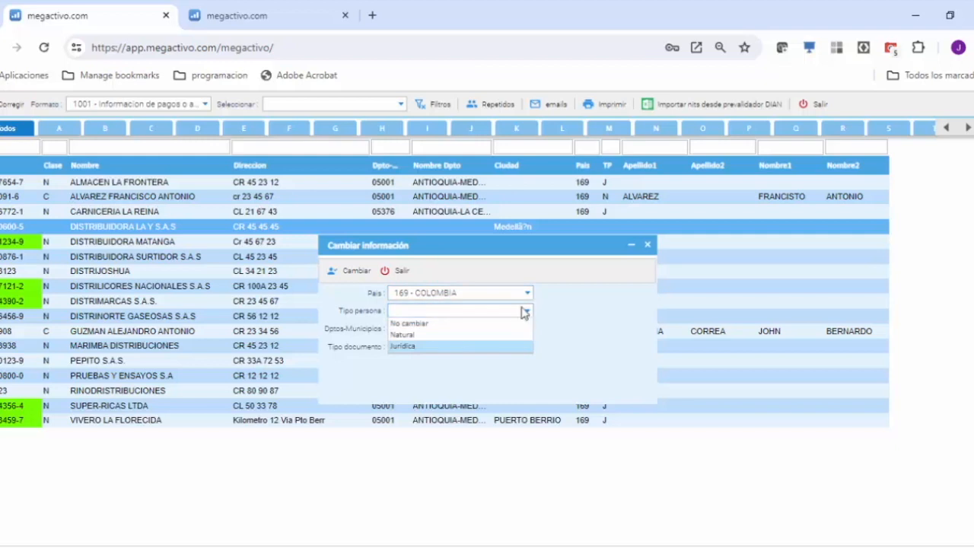
left_click(408, 346)
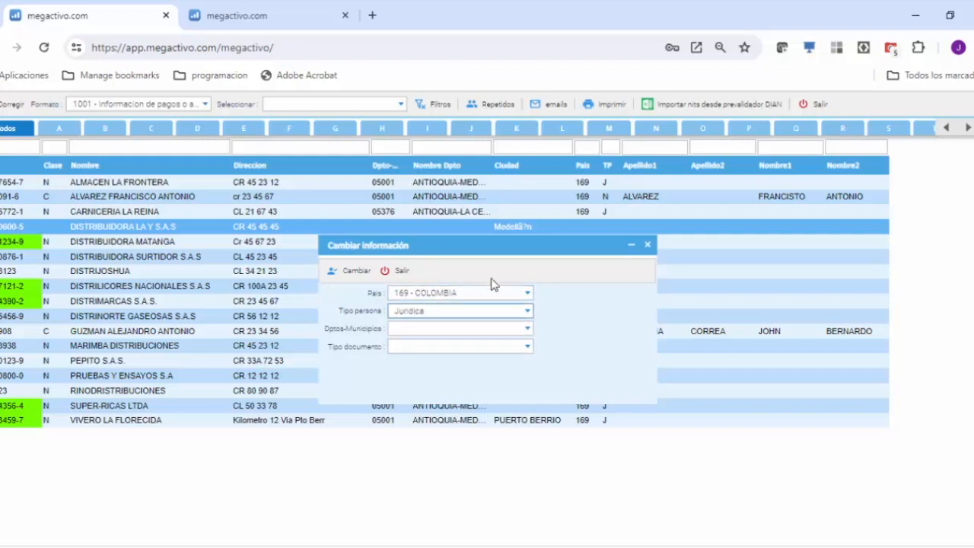
left_click(527, 328)
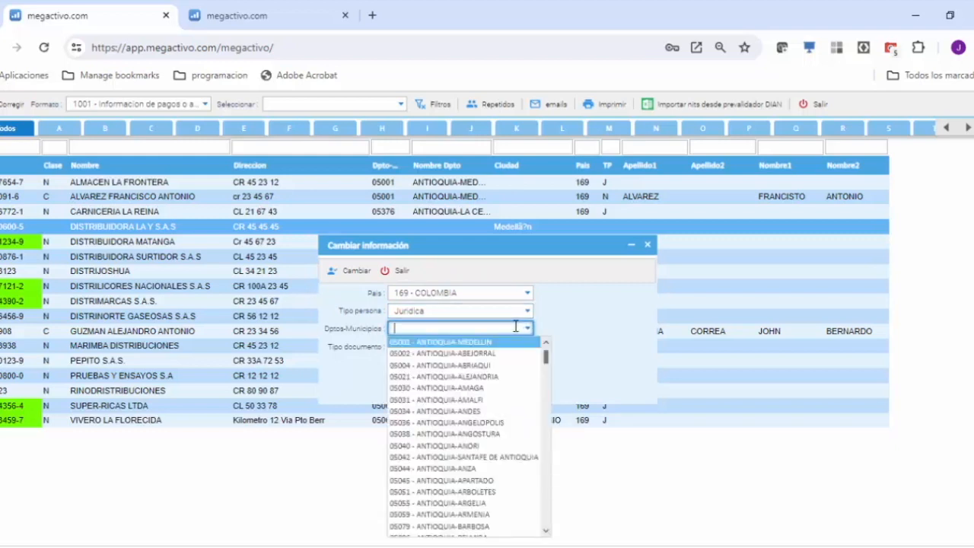
left_click(438, 343)
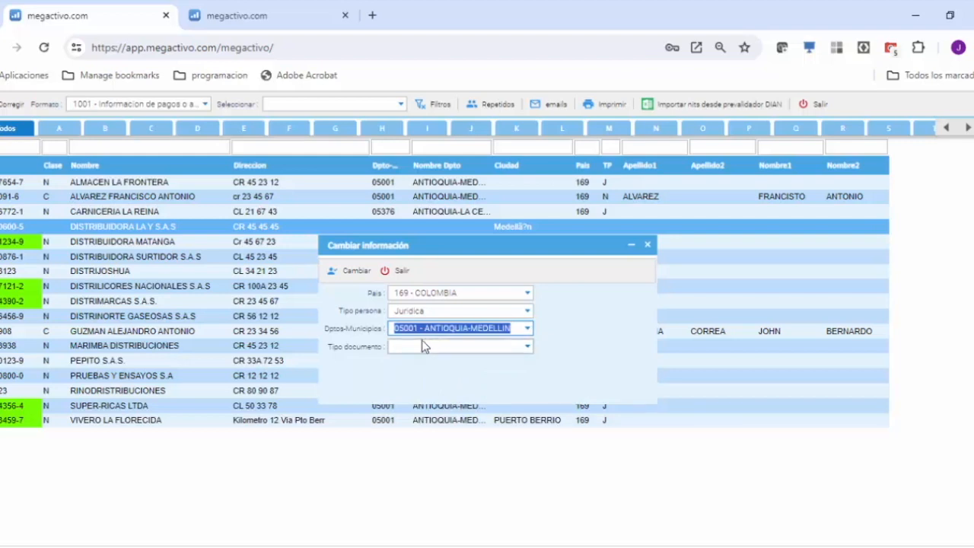
left_click(528, 348)
left_click(528, 348)
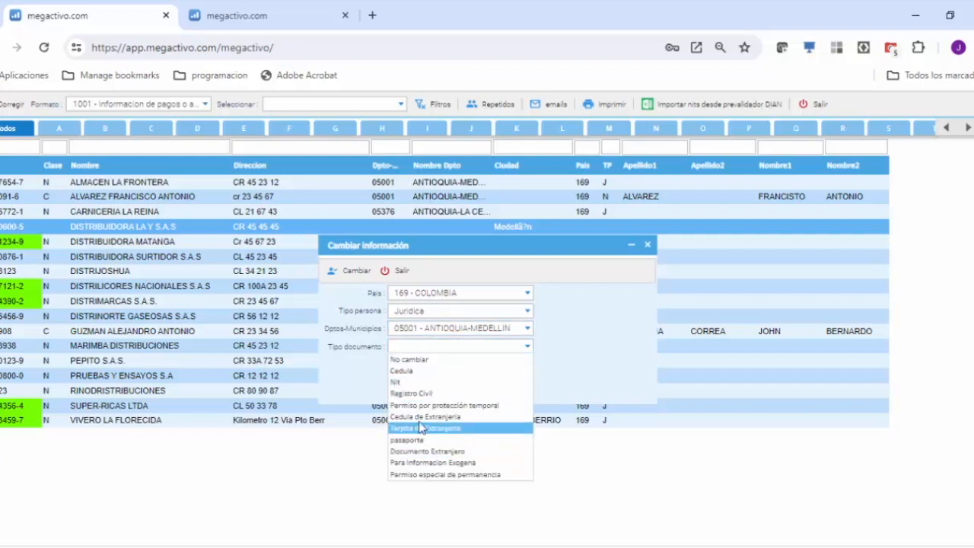
left_click(412, 382)
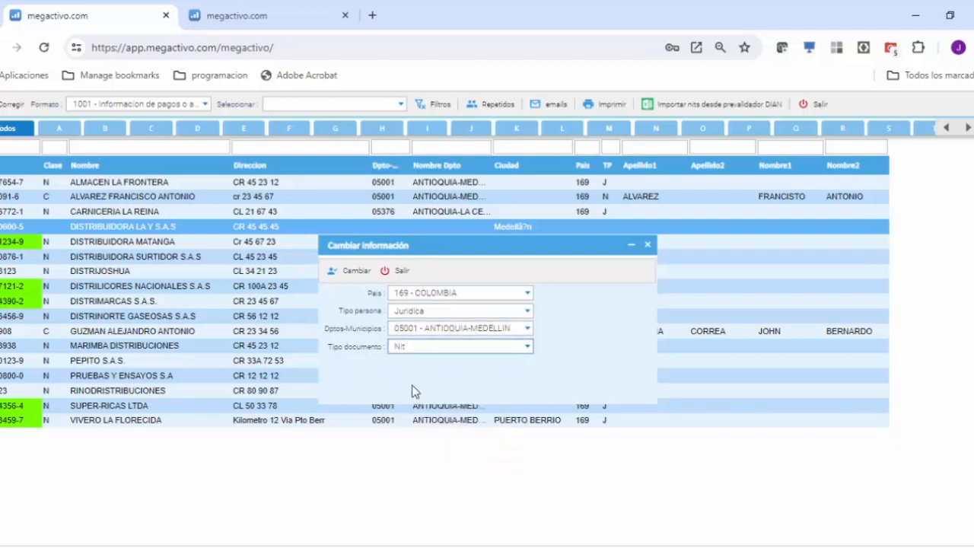
left_click(346, 280)
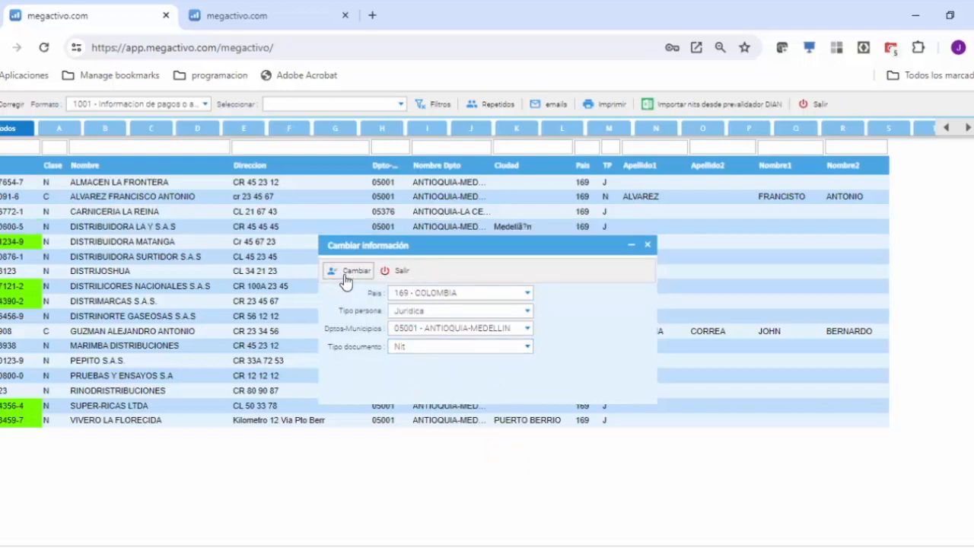
left_click(396, 271)
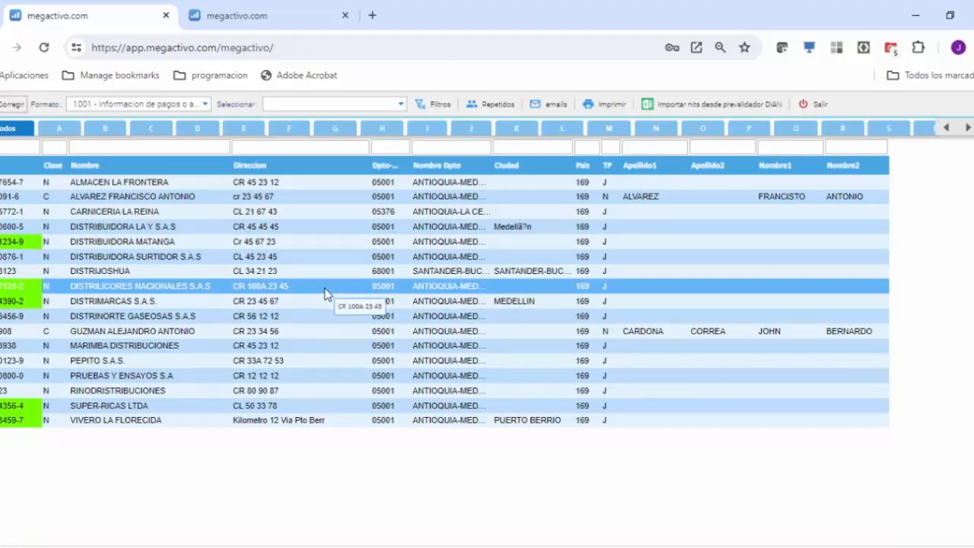
Step: Show the third parties of format 1002 and select ALMACEN LA GARANTIA, DISTRIBUCIONES CARTONPEL, DISTRIBUIDORA EL MARIACHI and DISTRIBUIDORA LA MIA
left_click(206, 103)
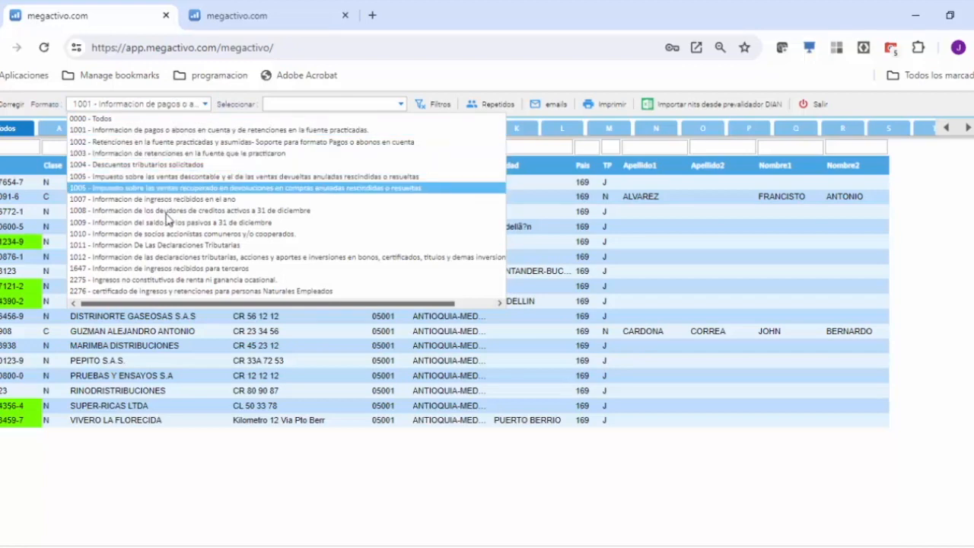
left_click(149, 142)
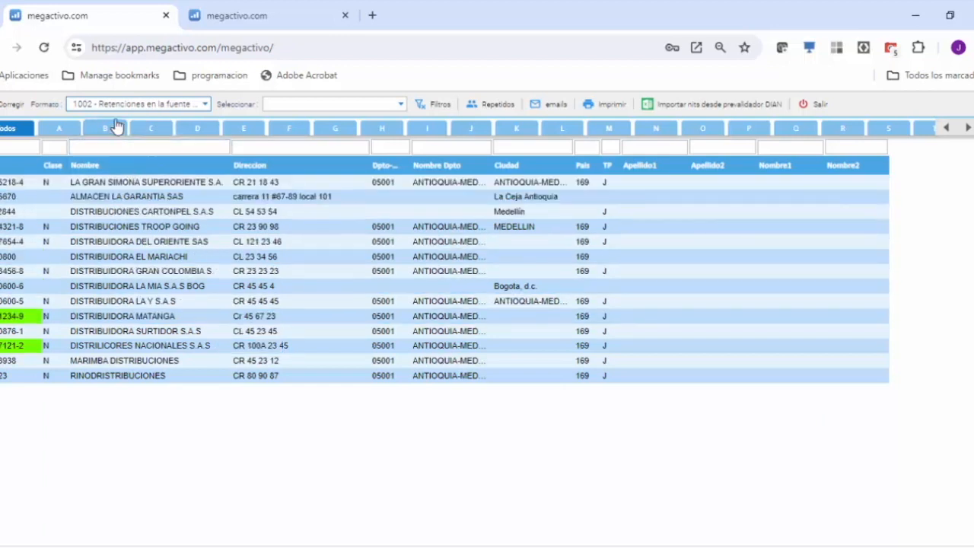
left_click(148, 197)
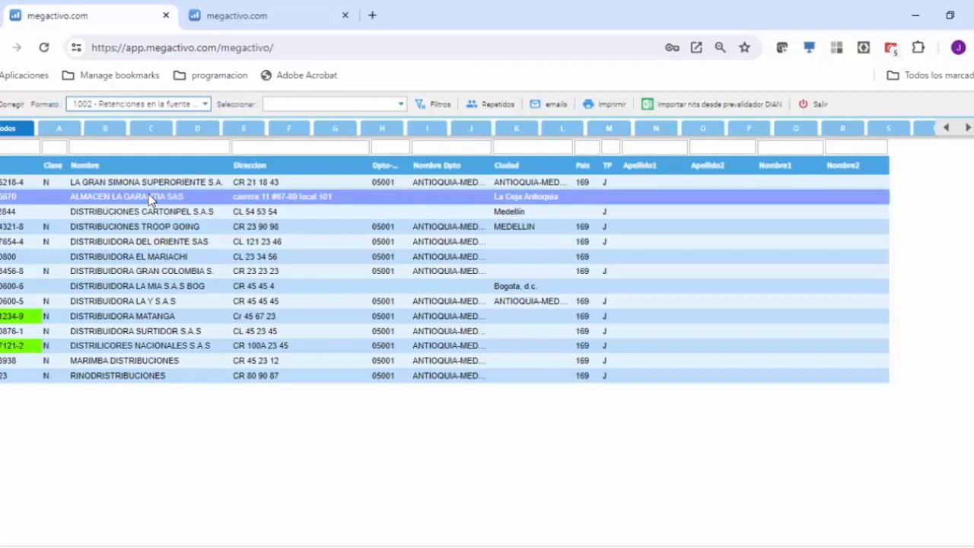
left_click(133, 263)
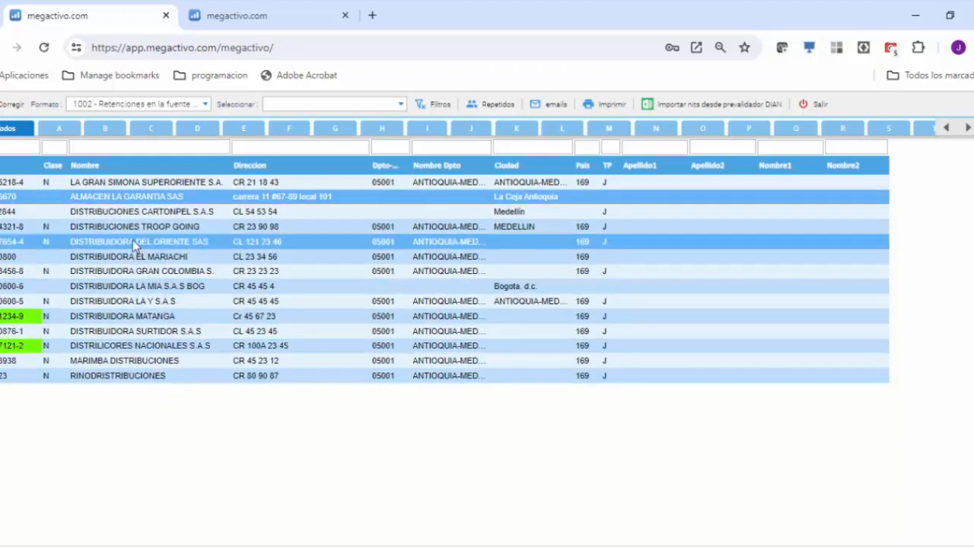
left_click(147, 214, "ctrl")
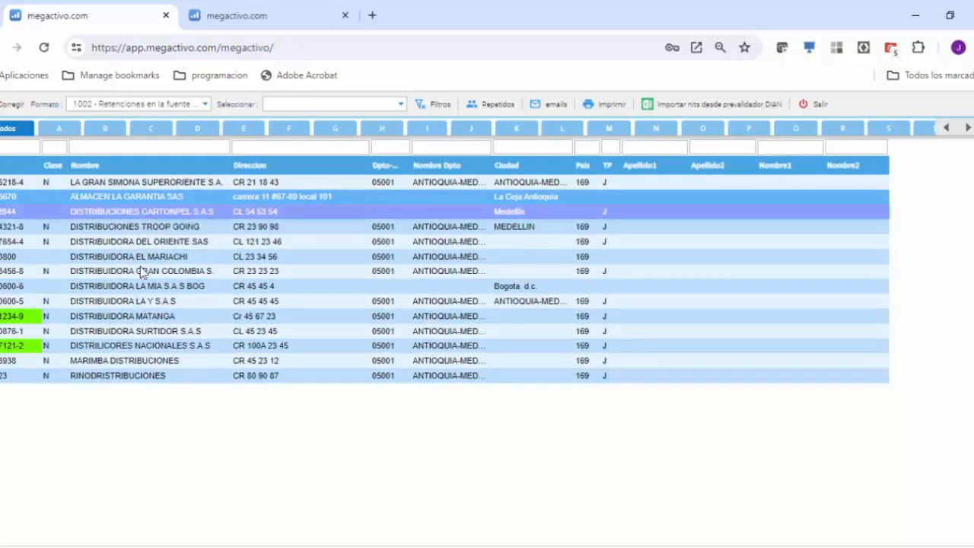
left_click(134, 286, "ctrl")
left_click(134, 258, "ctrl")
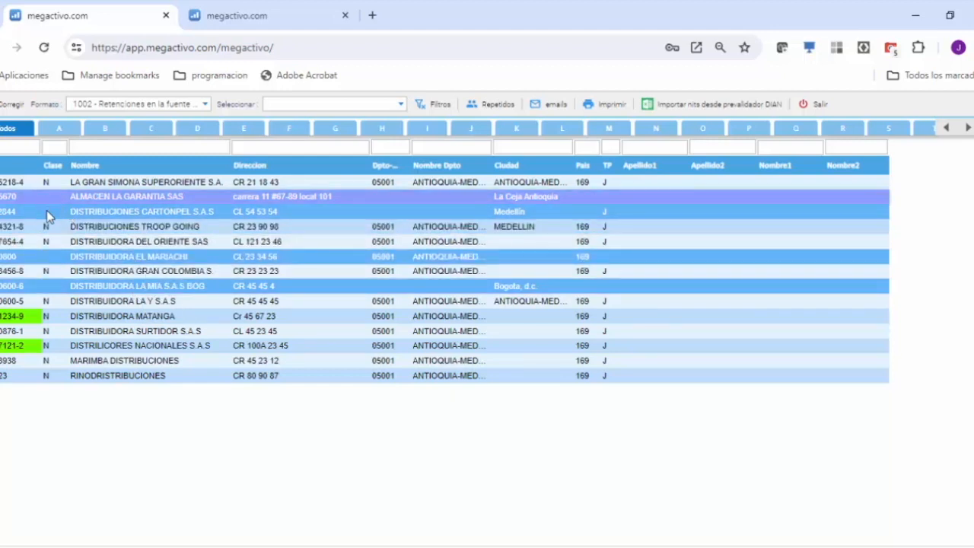
left_click(501, 242, "ctrl")
left_click(501, 242, "ctrl")
left_click(96, 361, "ctrl")
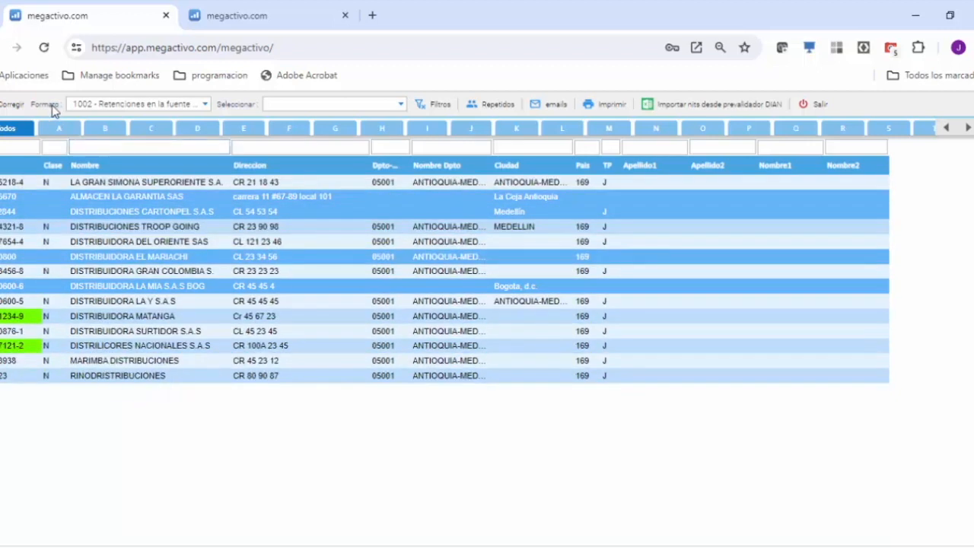
Step: Correct the four selected third parties together to country 169 - COLOMBIA, person type Jurídica and document type Nit
left_click(11, 105)
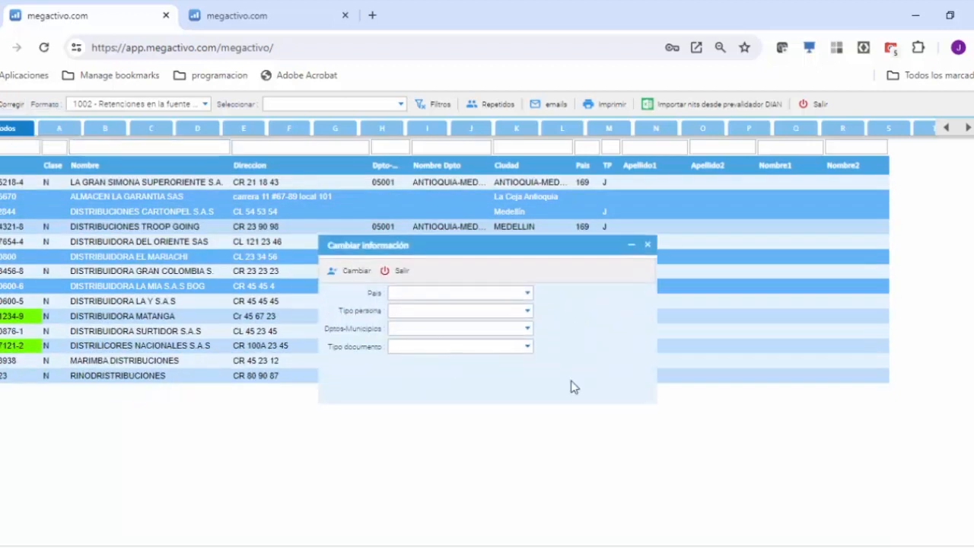
left_click(527, 295)
type("169")
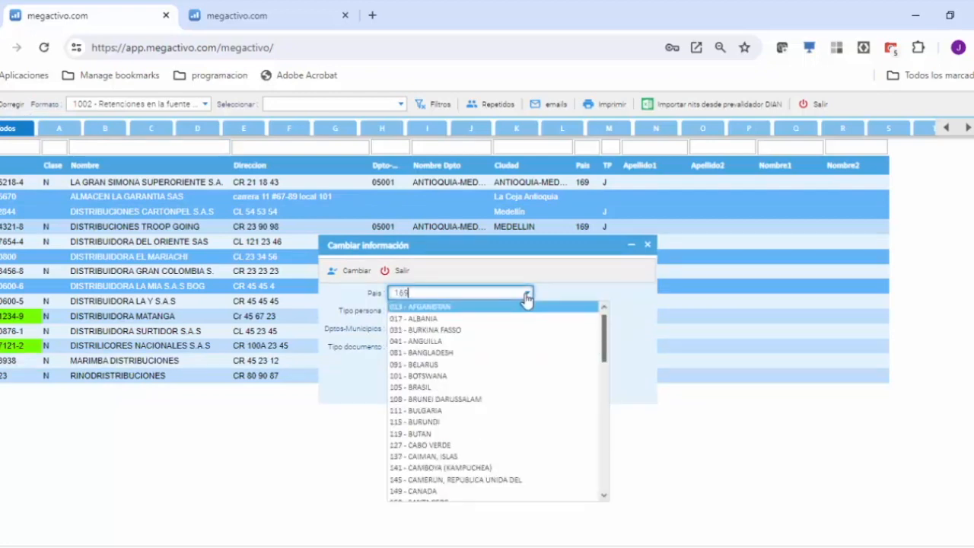
left_click(442, 308)
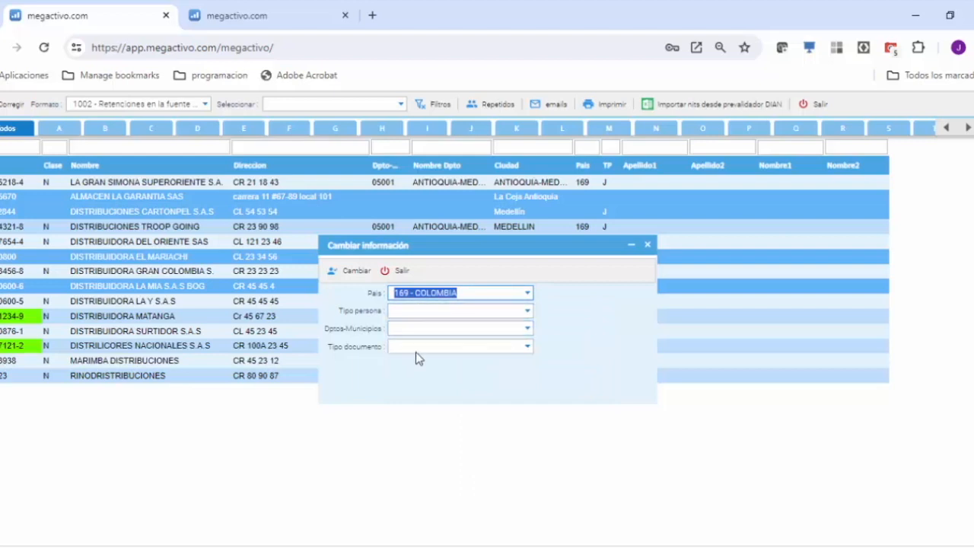
left_click(527, 347)
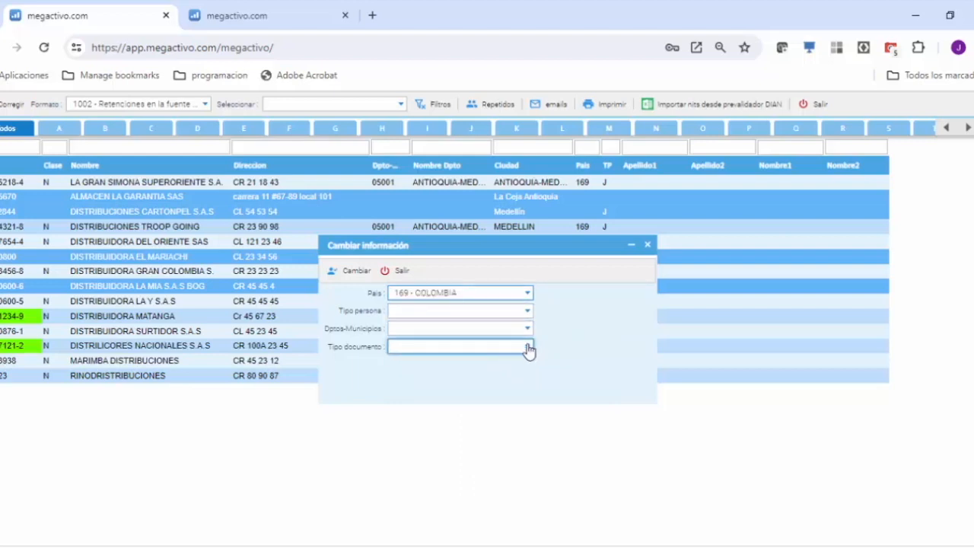
left_click(401, 381)
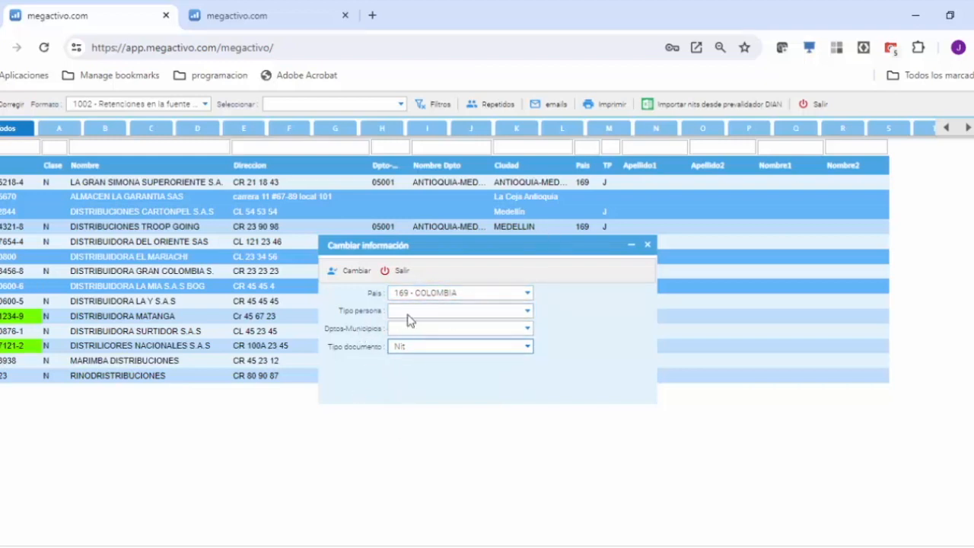
left_click(528, 314)
left_click(412, 341)
left_click(360, 272)
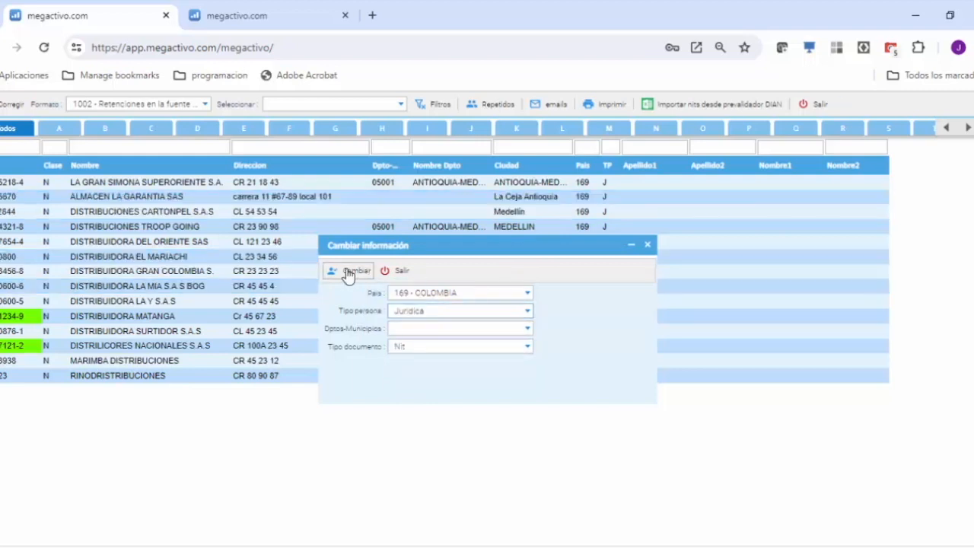
left_click(402, 274)
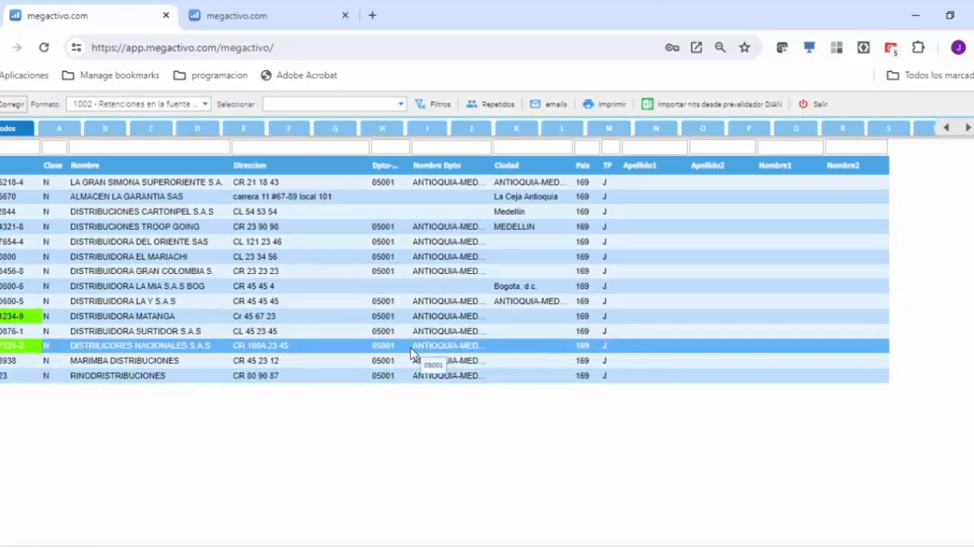
Step: Show the third parties of format 1003 and check the list for missing information
left_click(207, 104)
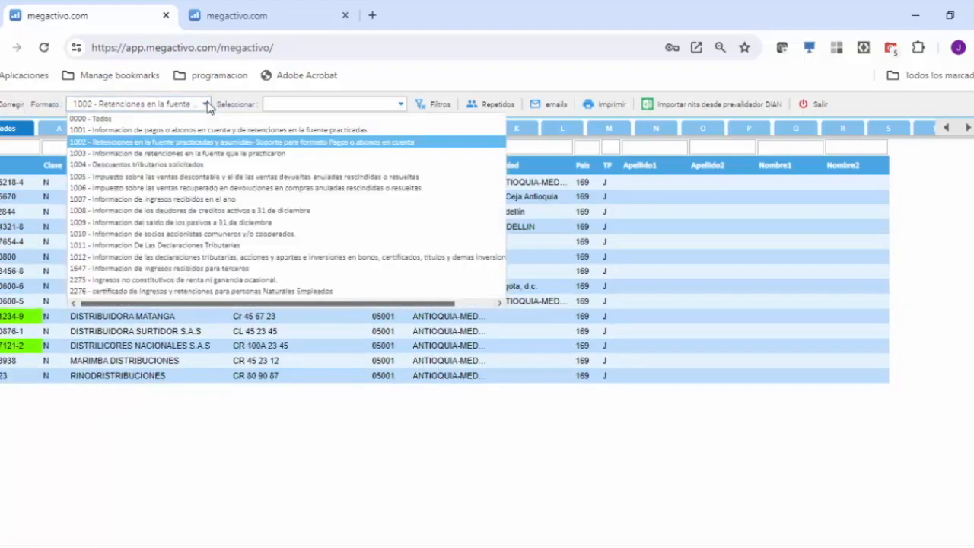
left_click(100, 154)
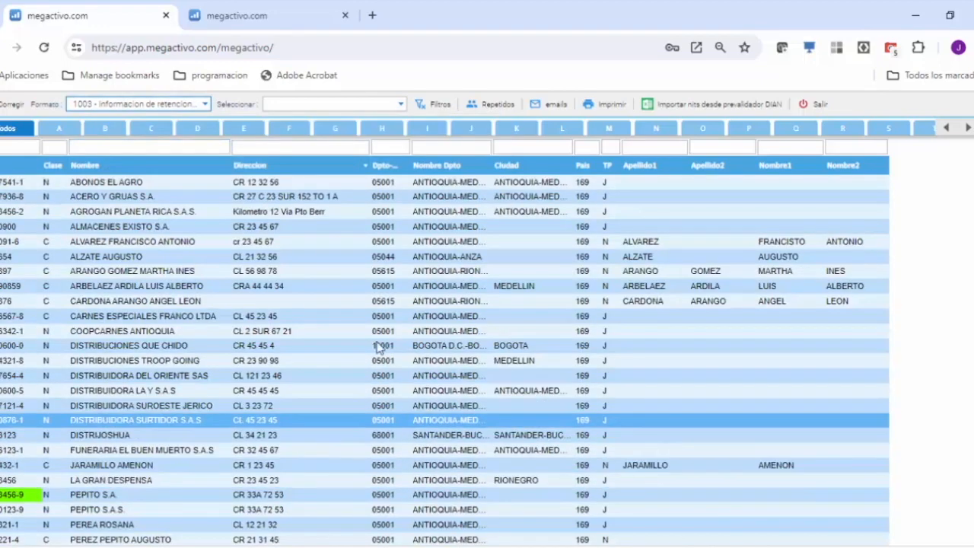
scroll(347, 330, "down", 1)
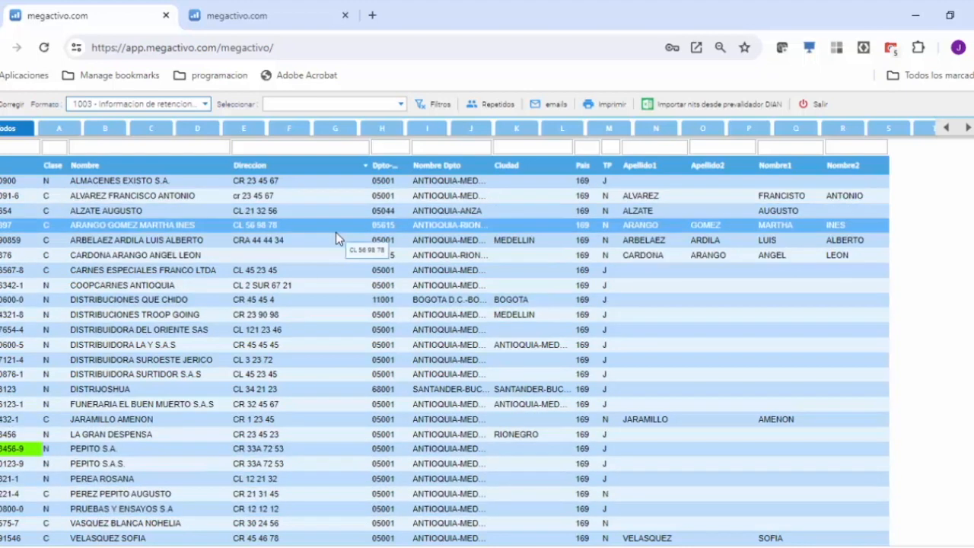
Step: Show the third parties of format 1006 and open the criteria for selecting groups of them
left_click(200, 104)
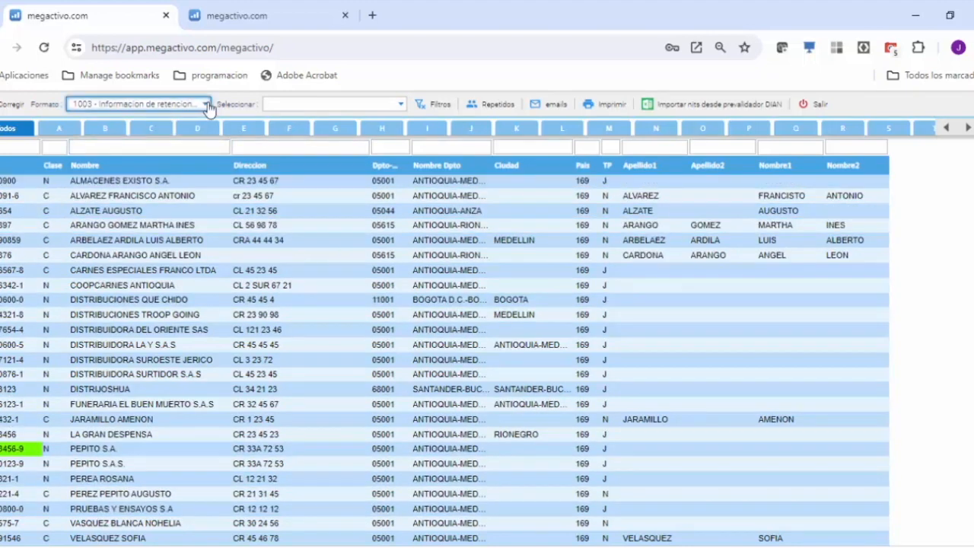
left_click(121, 187)
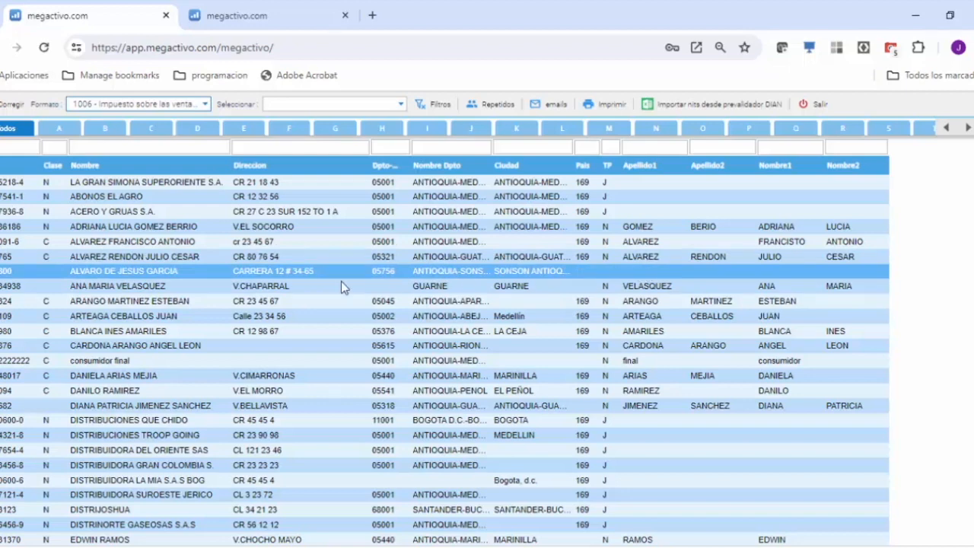
left_click(401, 104)
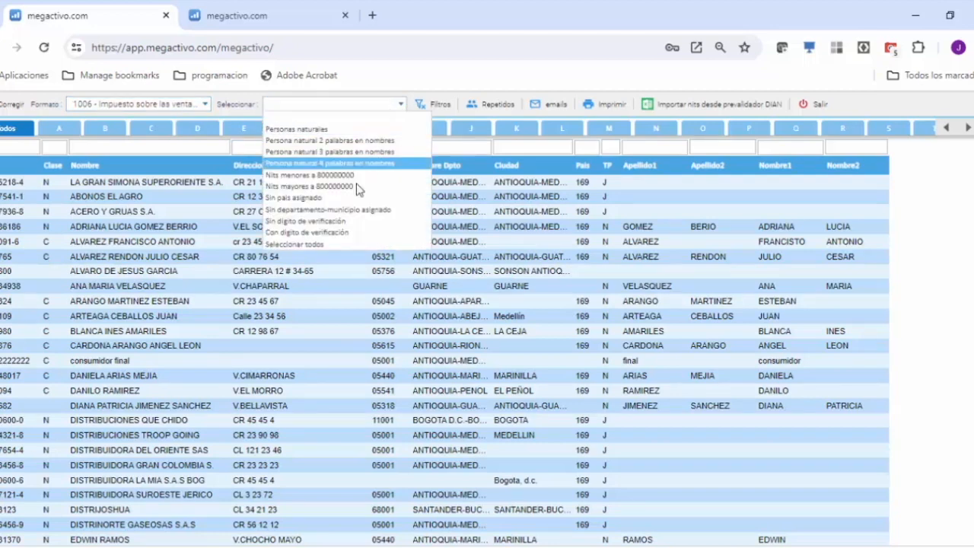
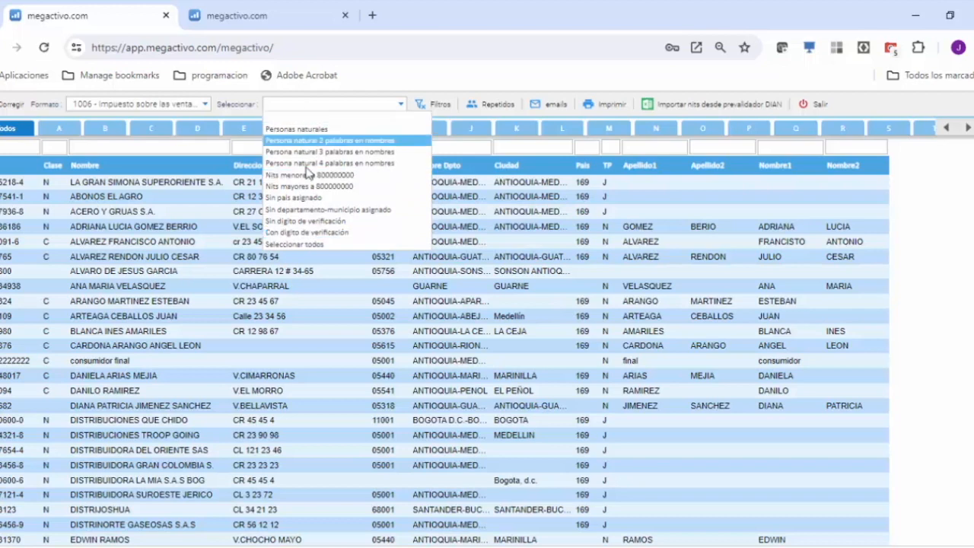
Step: Correct the two format 1006 third parties missing a document class, in SONSON and GUARNE, to person type Natural and document type Cedula
left_click(195, 245)
left_click(196, 273)
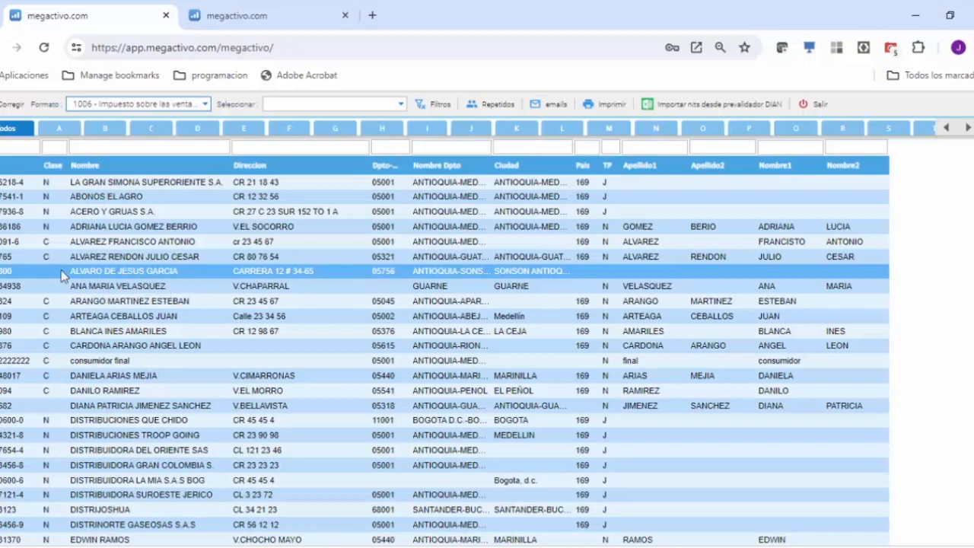
left_click(128, 285)
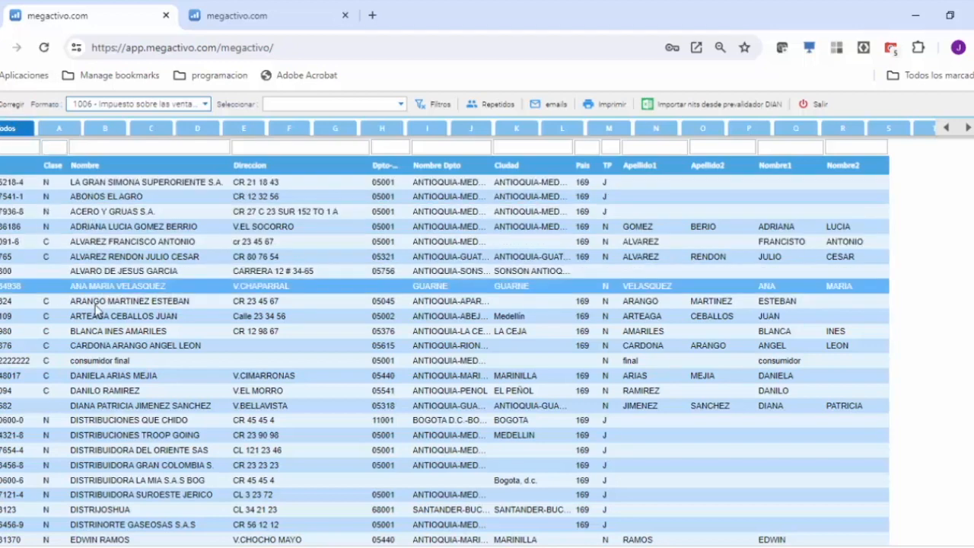
left_click(141, 272)
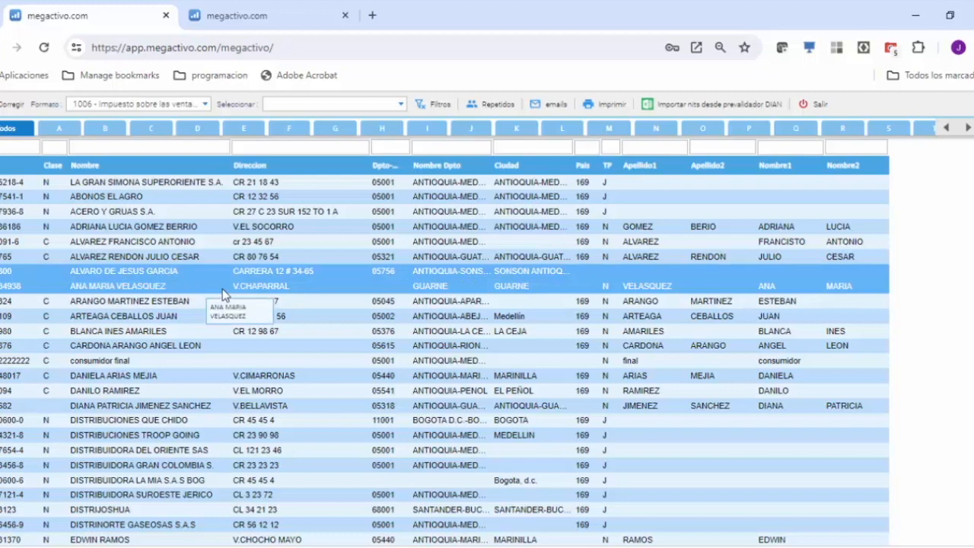
left_click(142, 289, "ctrl")
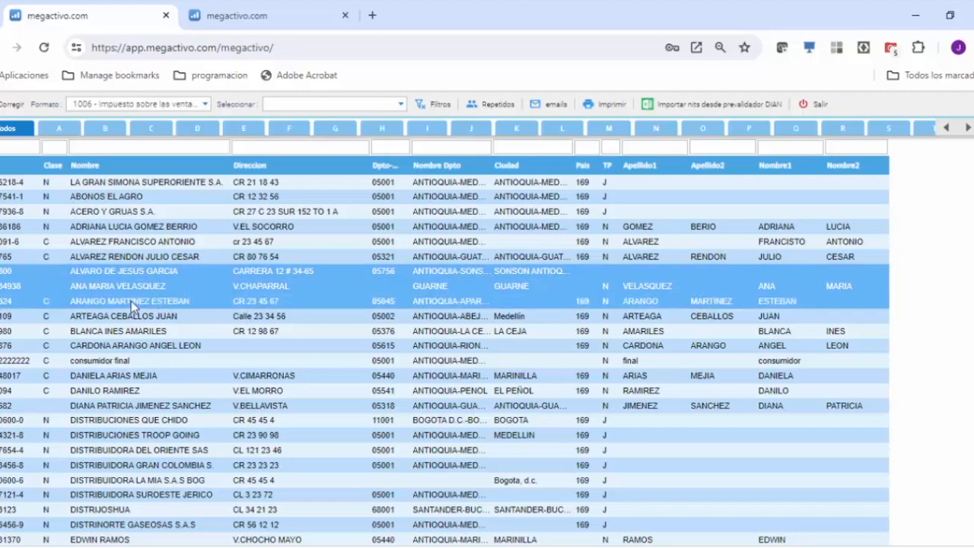
left_click(7, 107)
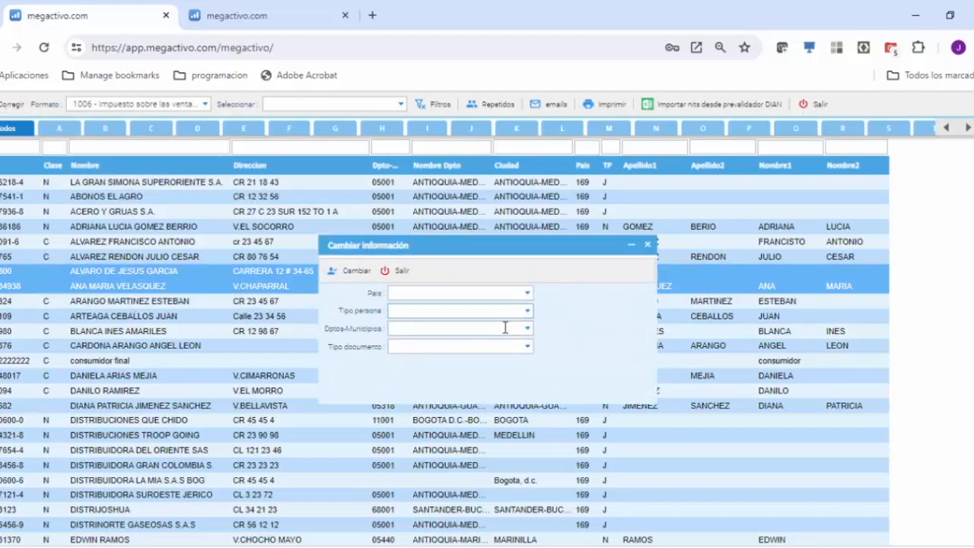
left_click(530, 318)
left_click(423, 332)
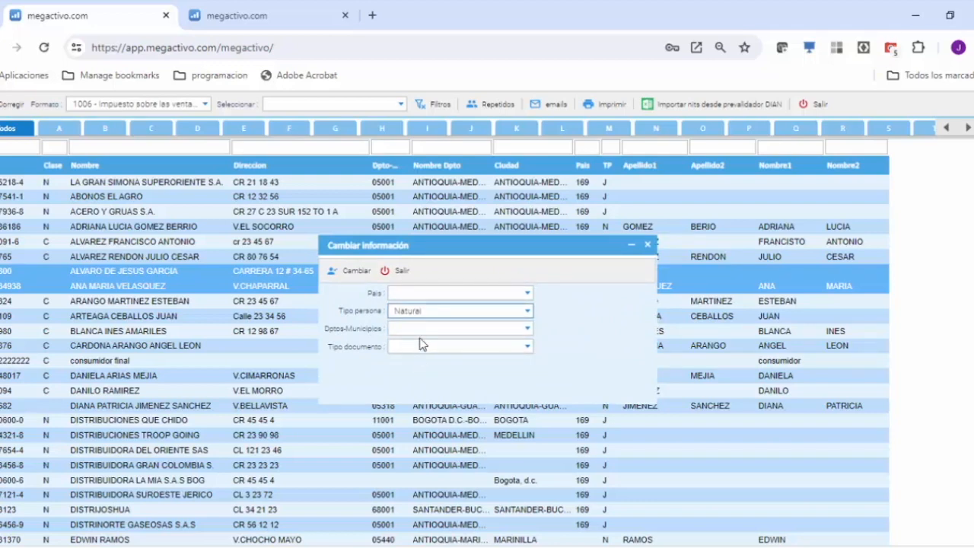
left_click(528, 347)
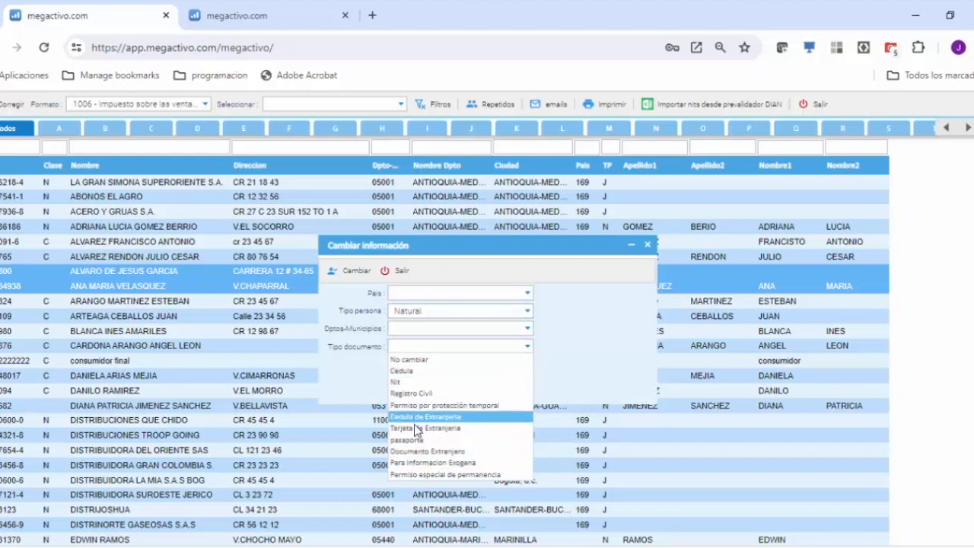
left_click(411, 371)
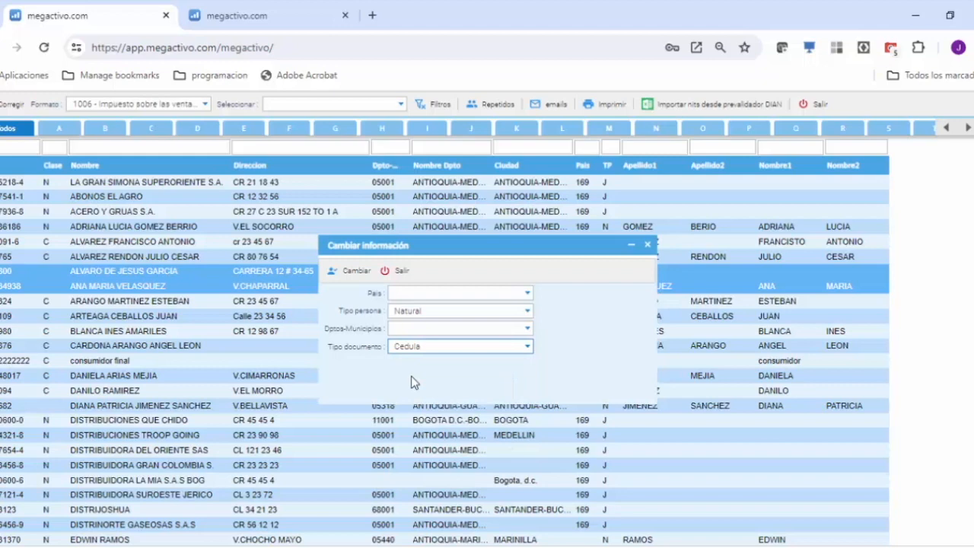
left_click(350, 273)
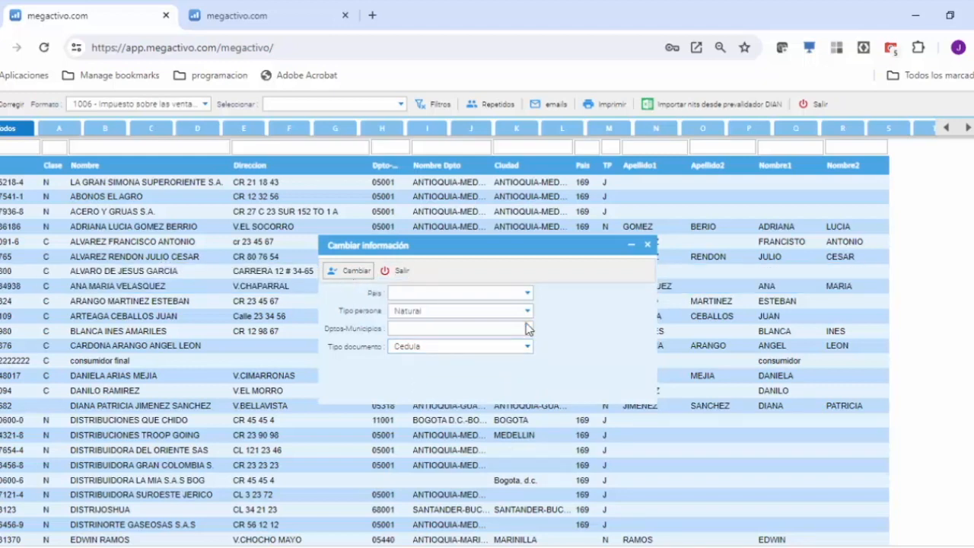
left_click(648, 245)
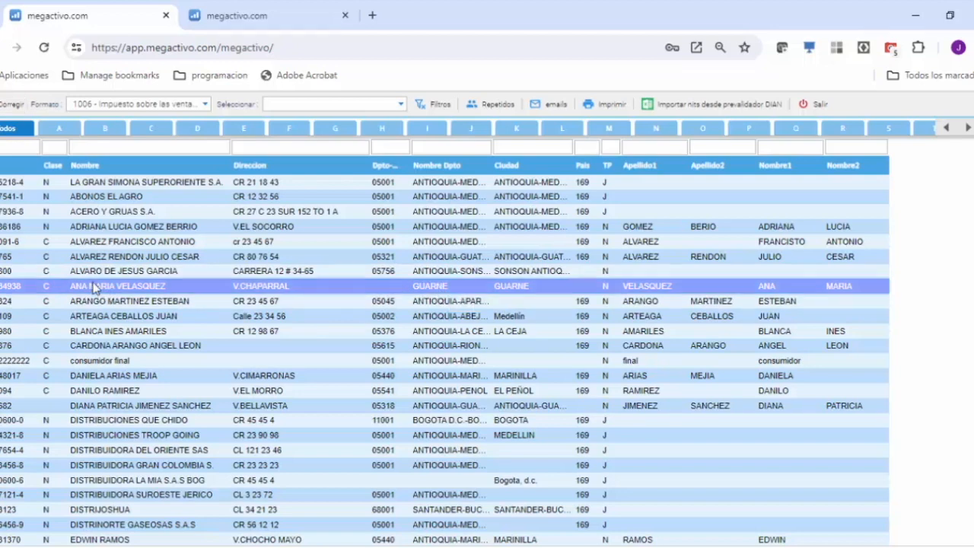
Step: Assign department-municipality 05318 - ANTIOQUIA-GUARNE to the corrected third party whose city is GUARNE
left_click(6, 114)
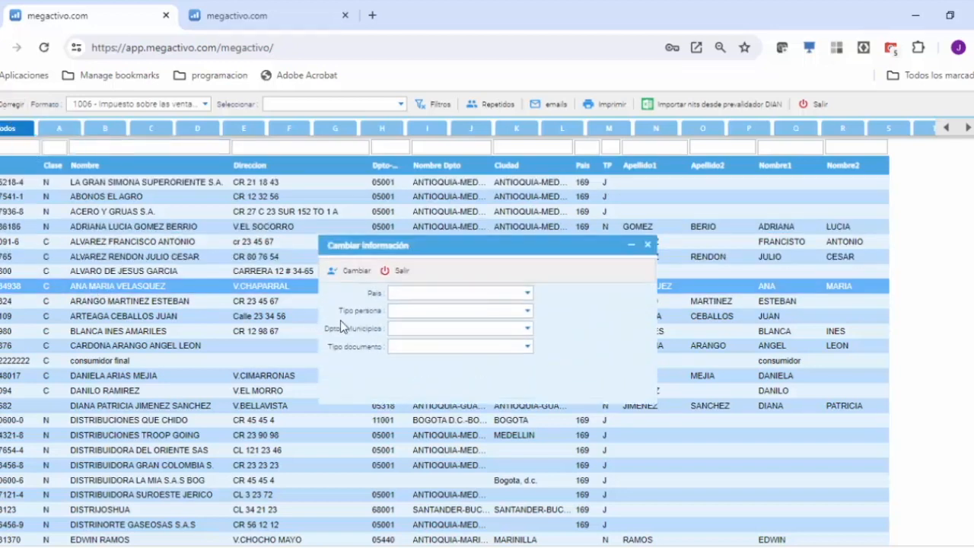
left_click(528, 330)
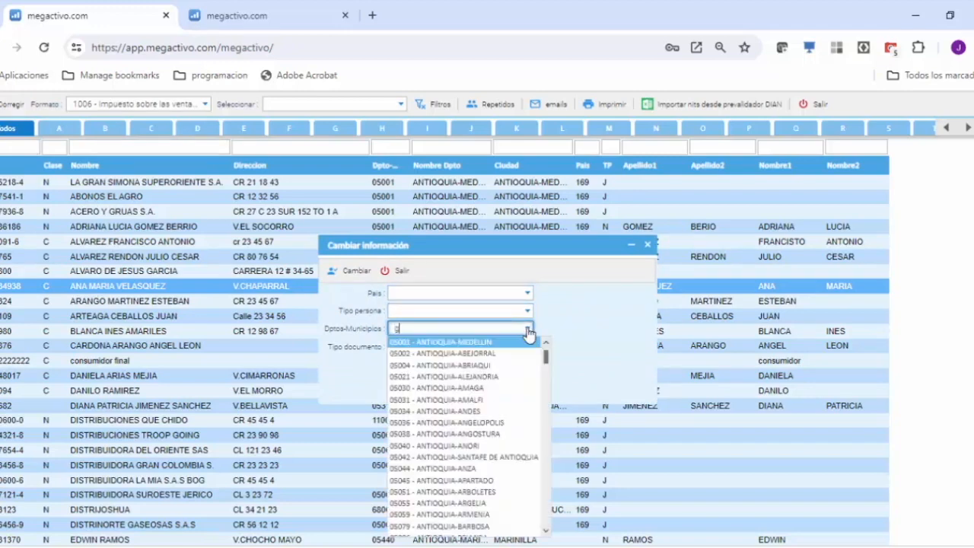
type("guar")
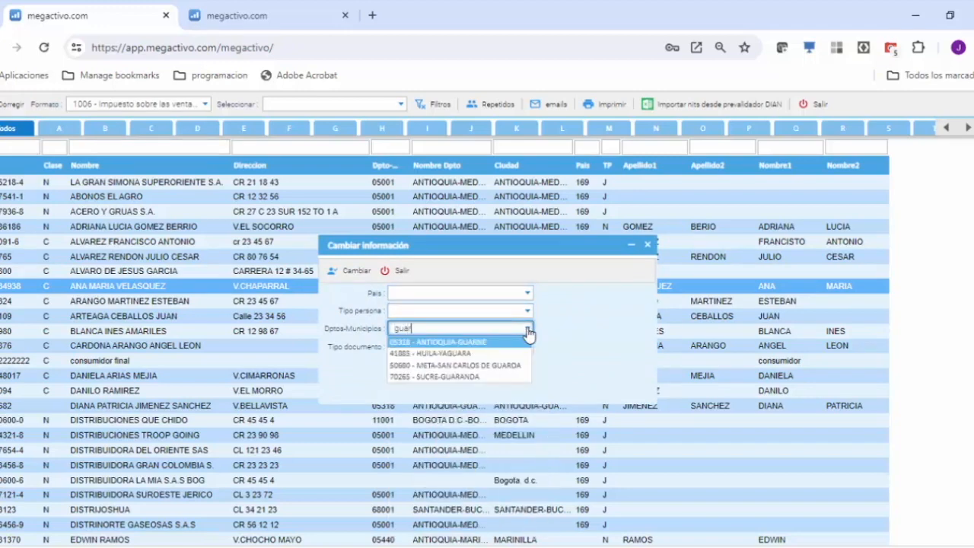
left_click(440, 344)
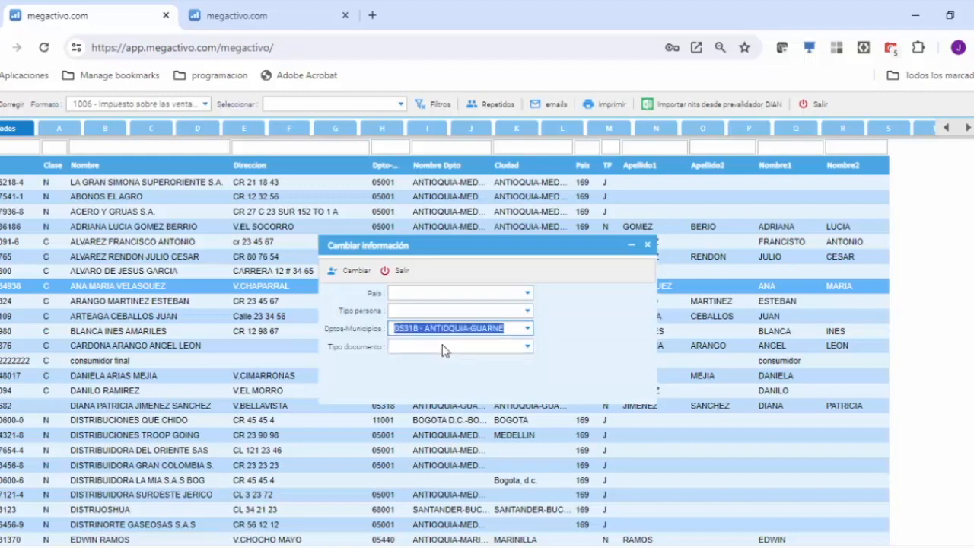
left_click(352, 274)
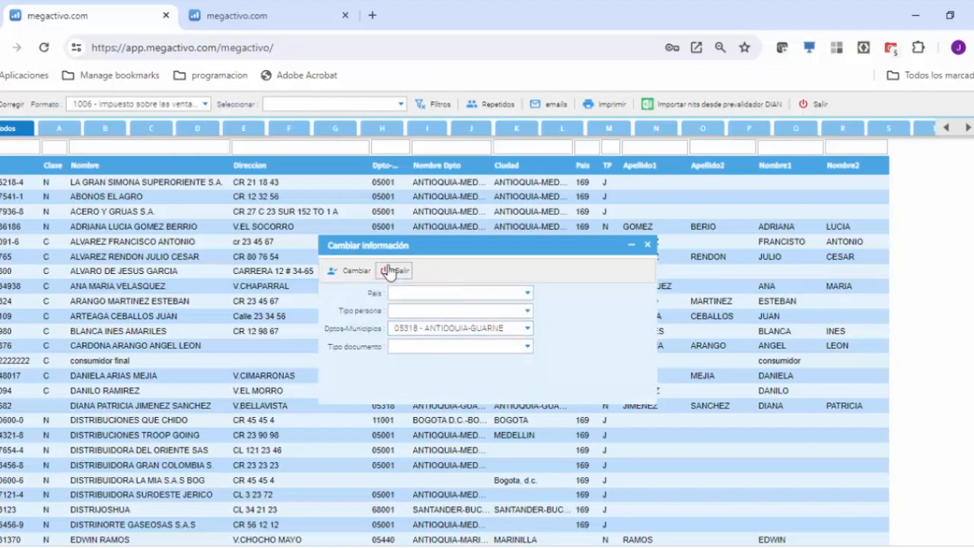
left_click(388, 271)
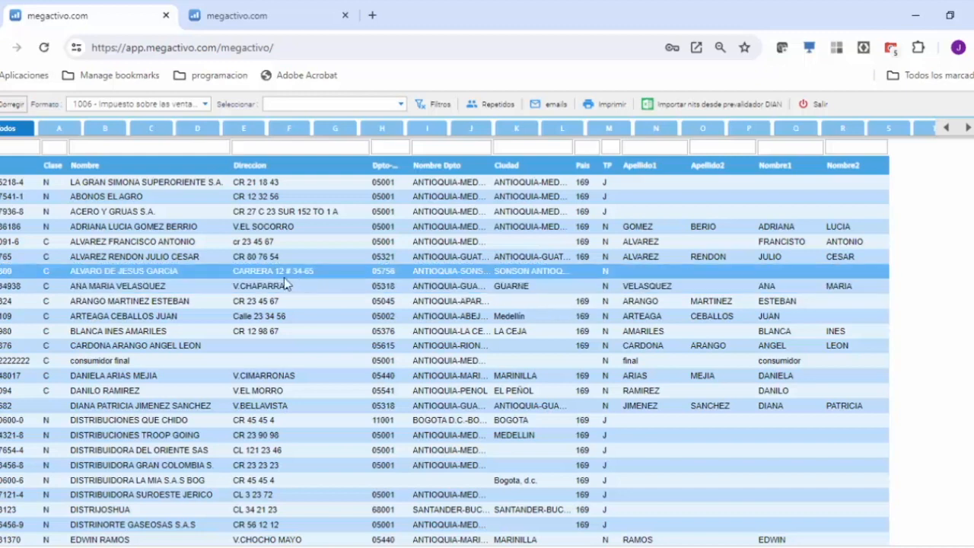
Step: Filter by Persona natural 3 palabras en nombres and split the SONSON third party's name in Nombres Apellidos order
left_click(204, 348)
left_click_drag(204, 349, 124, 271)
left_click(397, 105)
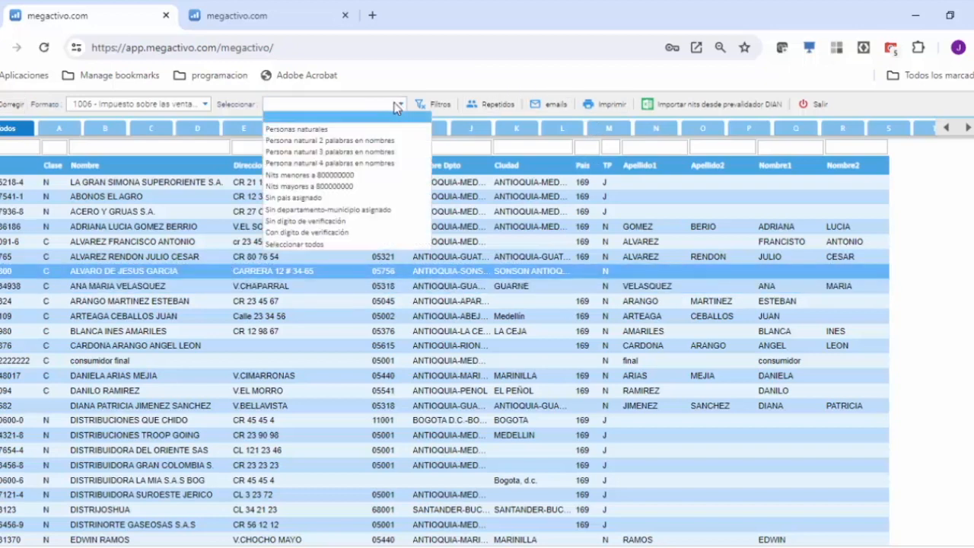
left_click(329, 152)
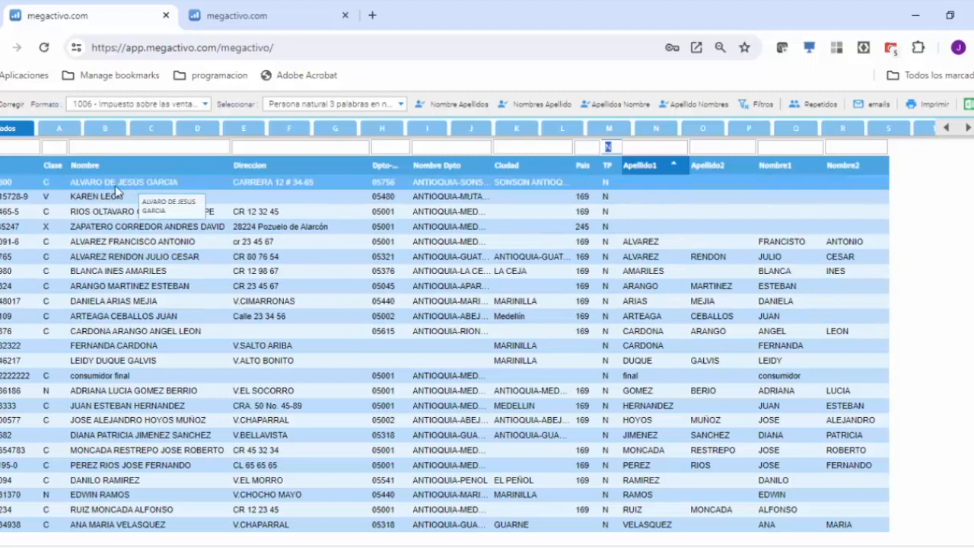
left_click(156, 182)
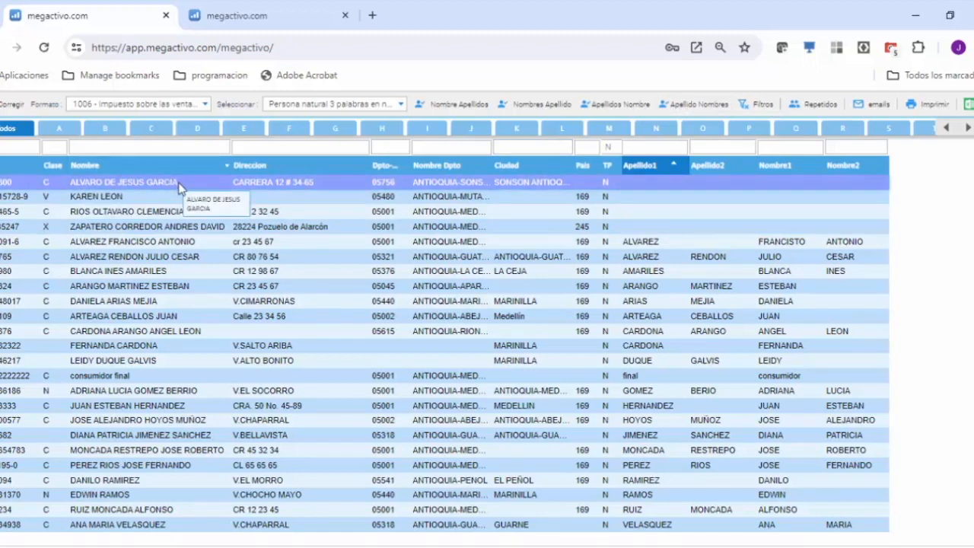
left_click(530, 106)
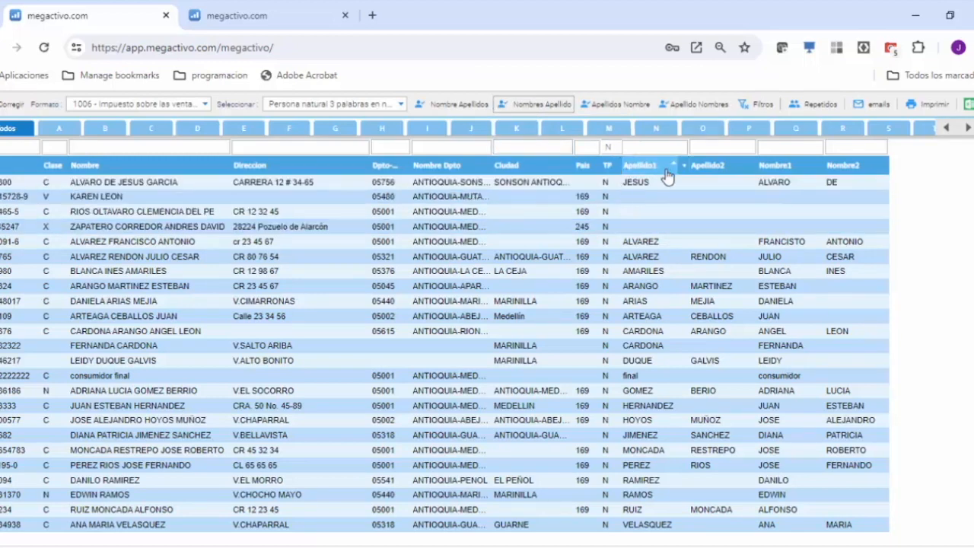
Step: Correct the SONSON third party's full name, first surname and both given names, and assign country 169
left_click(619, 198)
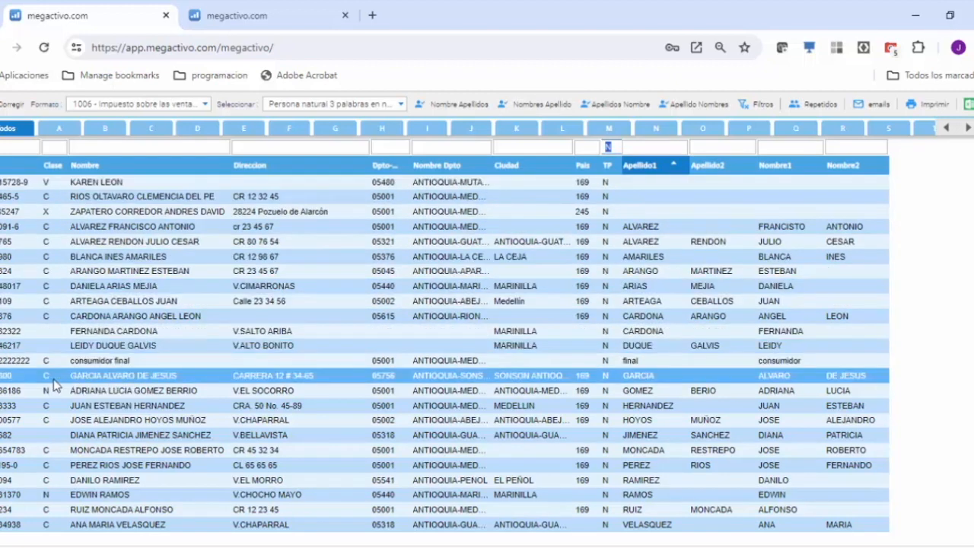
left_click(126, 376)
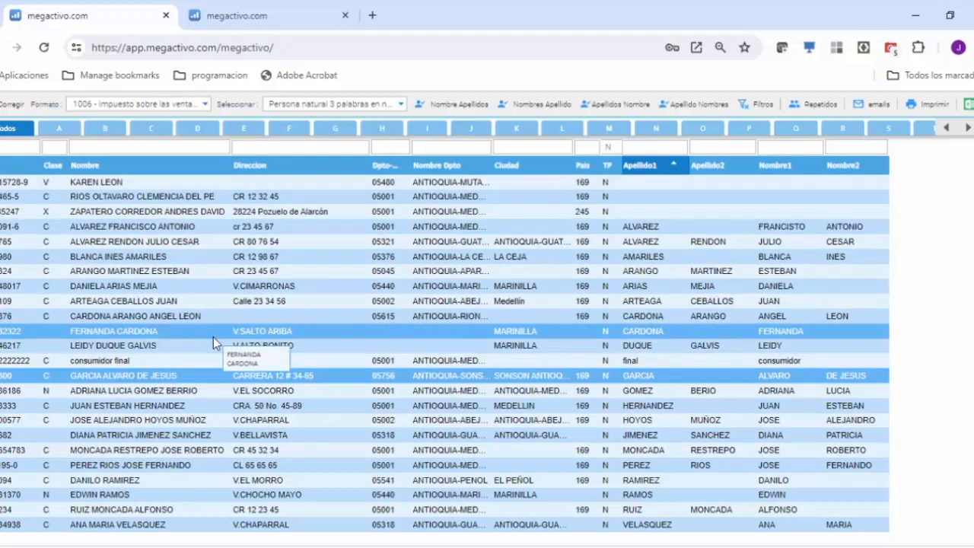
Step: List the format 1006 third parties with Sin país asignado and review the record of the second one
left_click(398, 106)
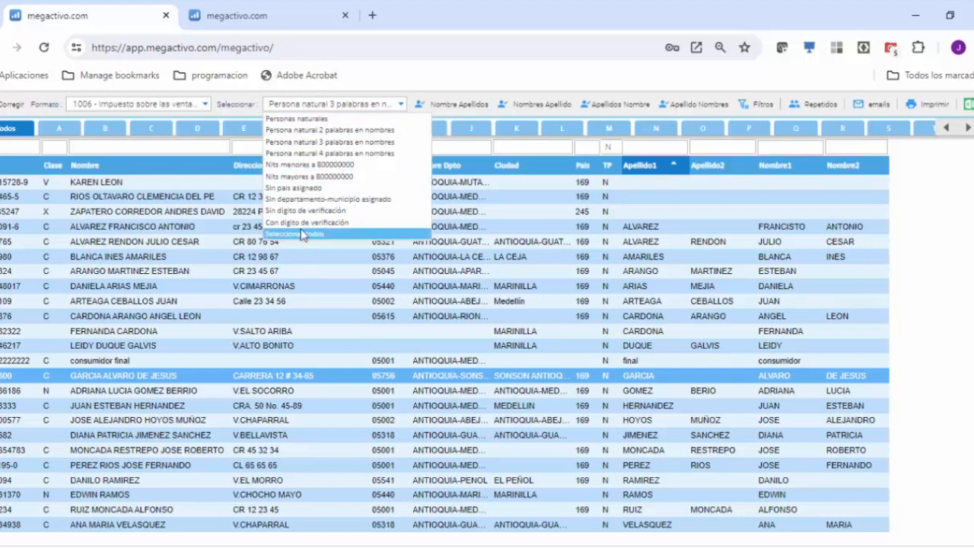
left_click(305, 187)
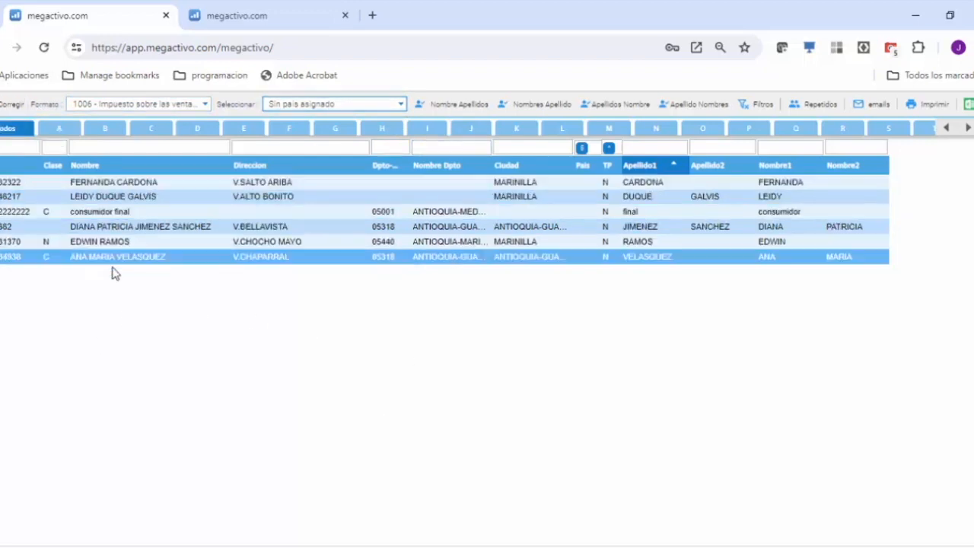
double_click(118, 198)
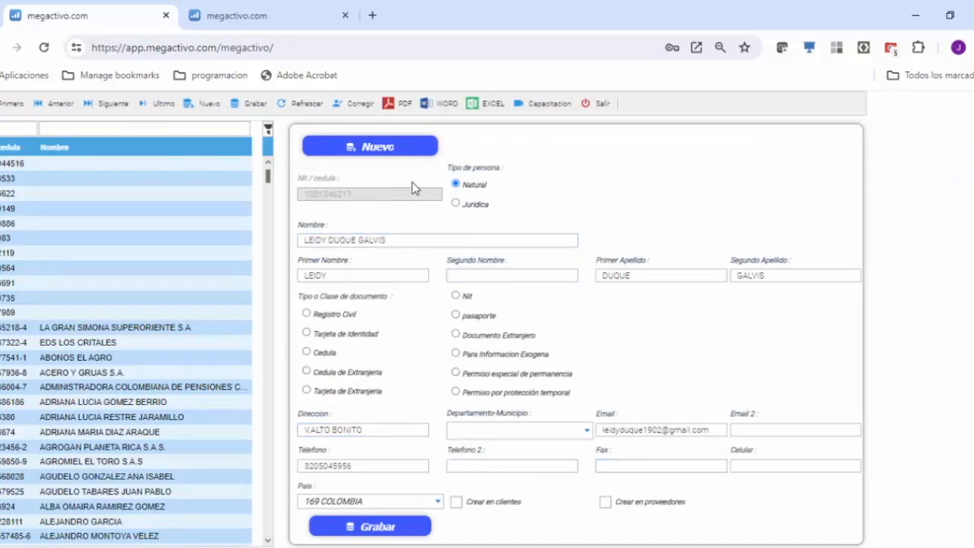
left_click(601, 107)
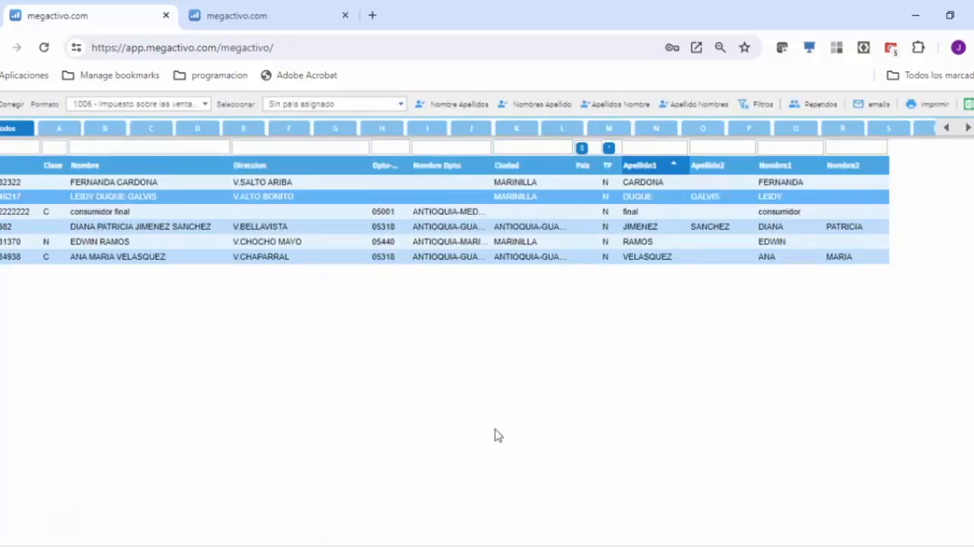
Step: Show the third parties of format 1007 and list the repeated ones to examine NITs with and without verification digit
left_click(204, 105)
key("Down")
key("Return")
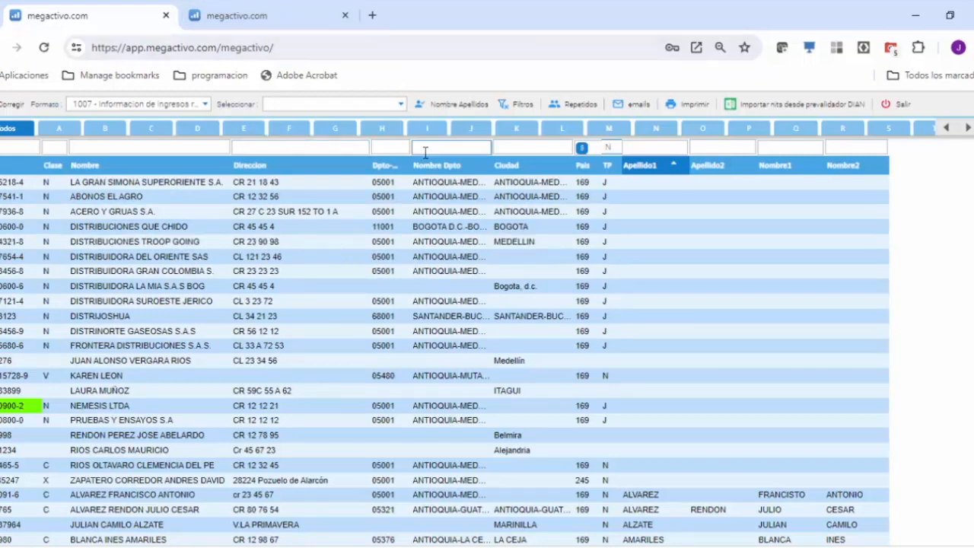
left_click(400, 105)
left_click(401, 107)
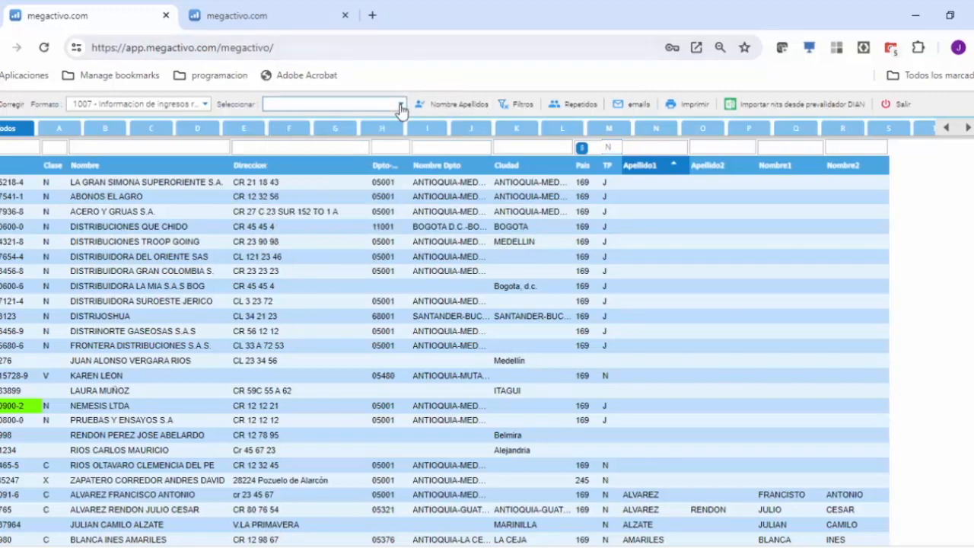
left_click(562, 105)
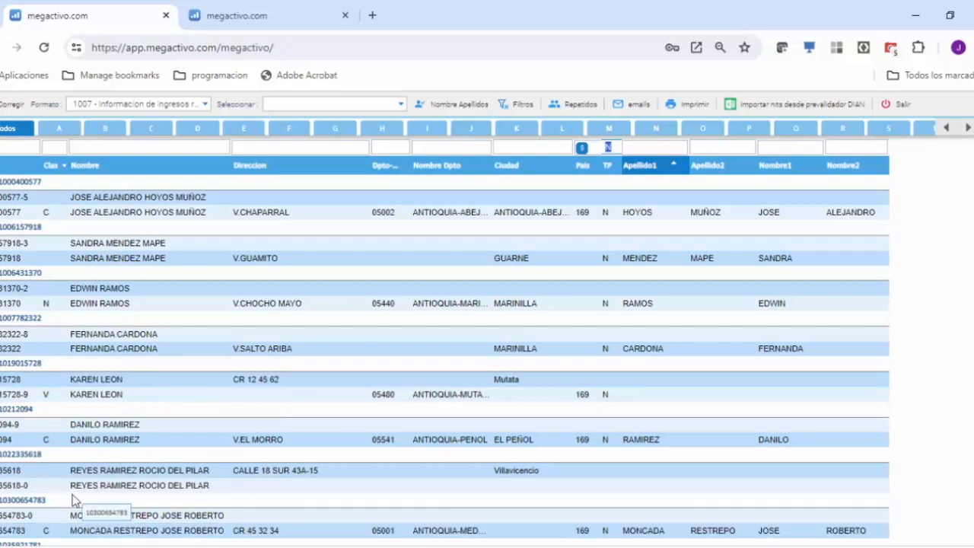
left_click(428, 354)
Step: Leave the NIT correction and re-extract the information from the range configuration, with IVA generado reported based on income
left_click(883, 103)
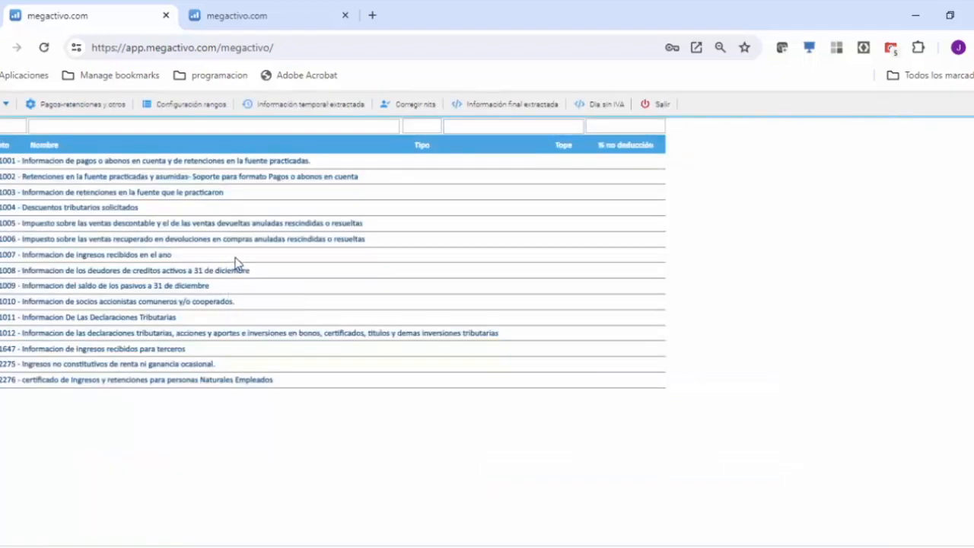
left_click(212, 105)
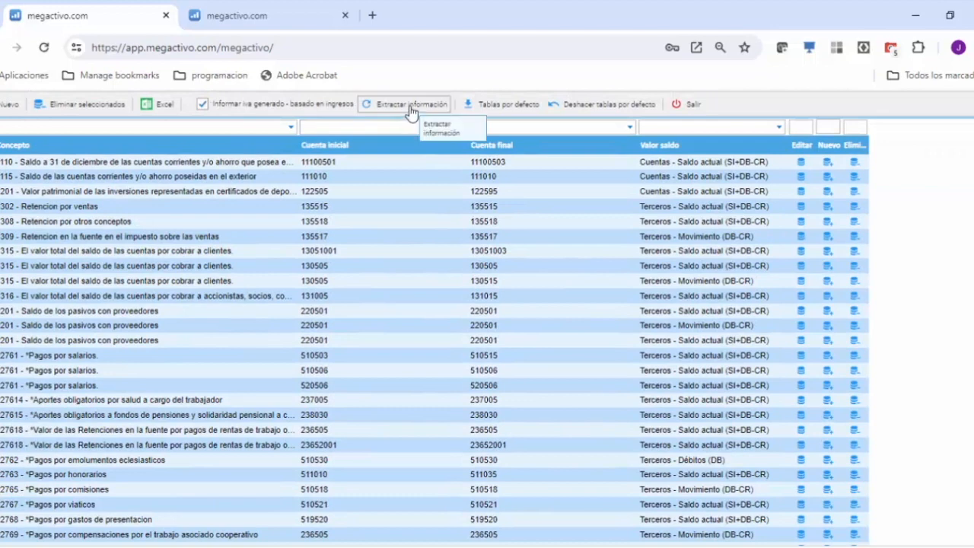
left_click(410, 107)
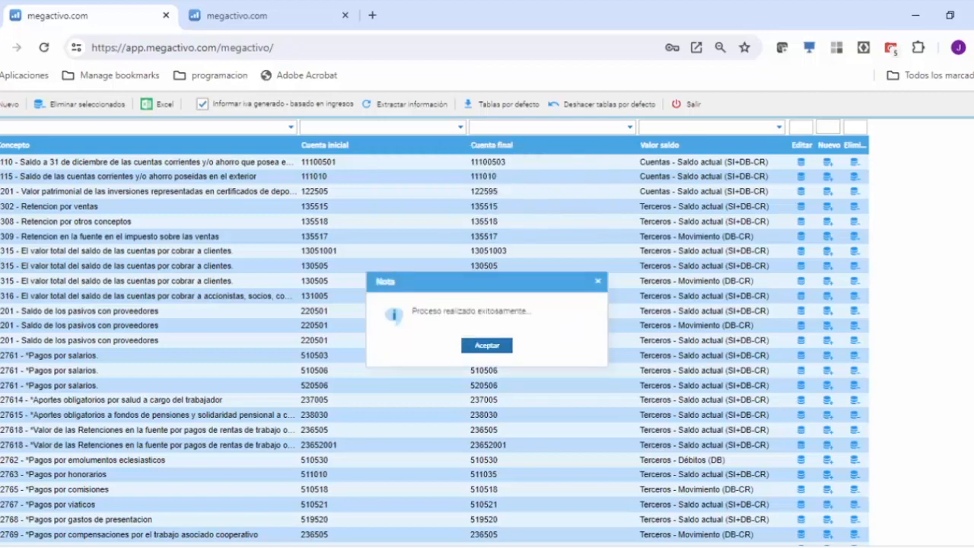
left_click(487, 347)
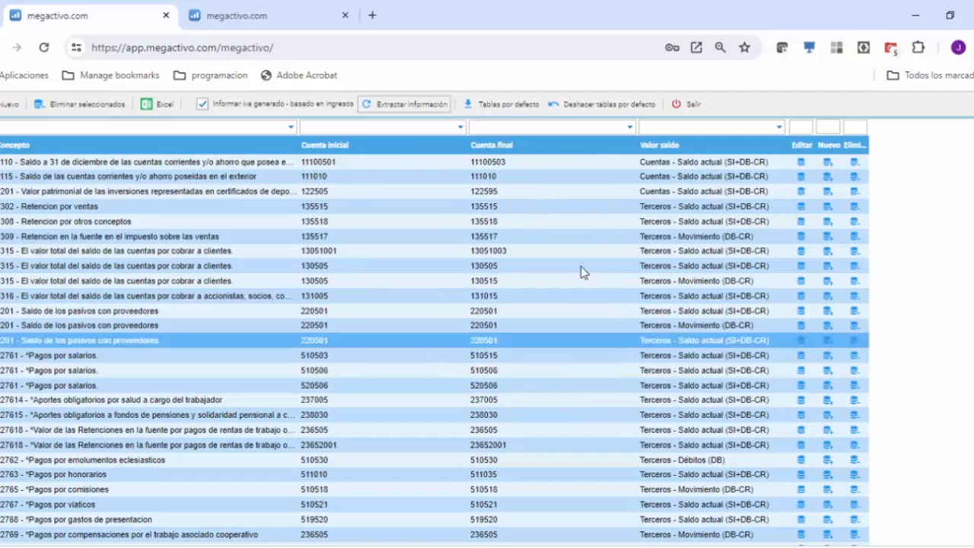
left_click(681, 106)
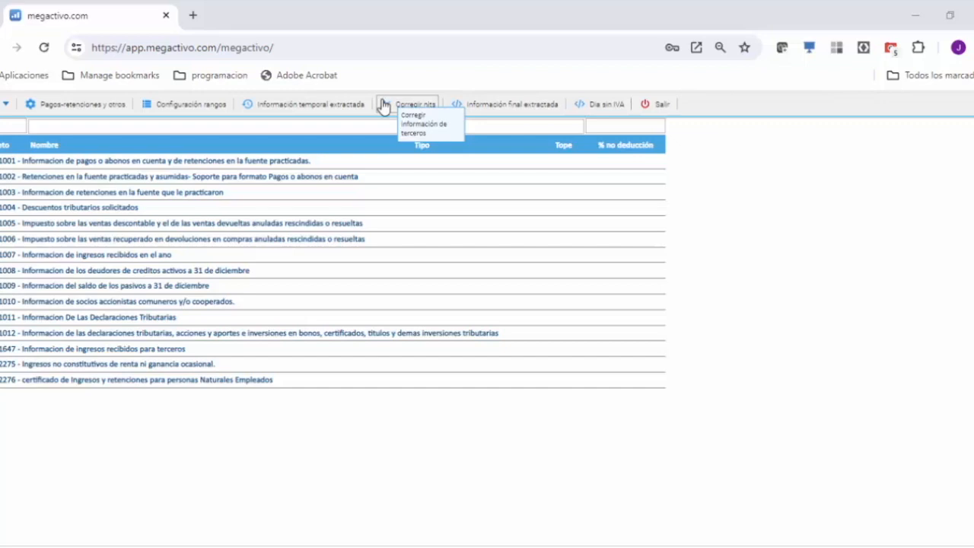
Step: Show the final extracted information to review the balances per concept, format and third party
left_click(489, 107)
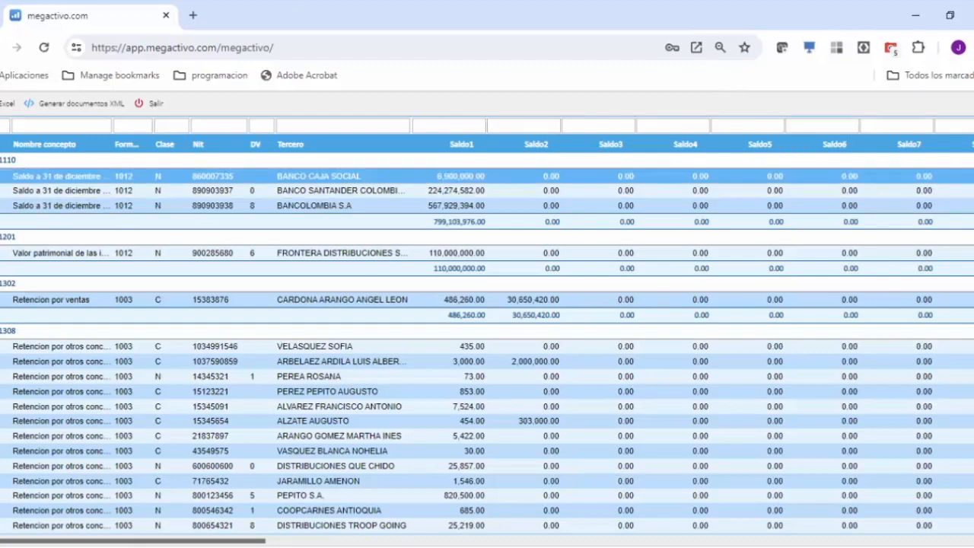
Step: Review the final information down to the last format 1006 records and return to the first concept
scroll(487, 342, "down", 20)
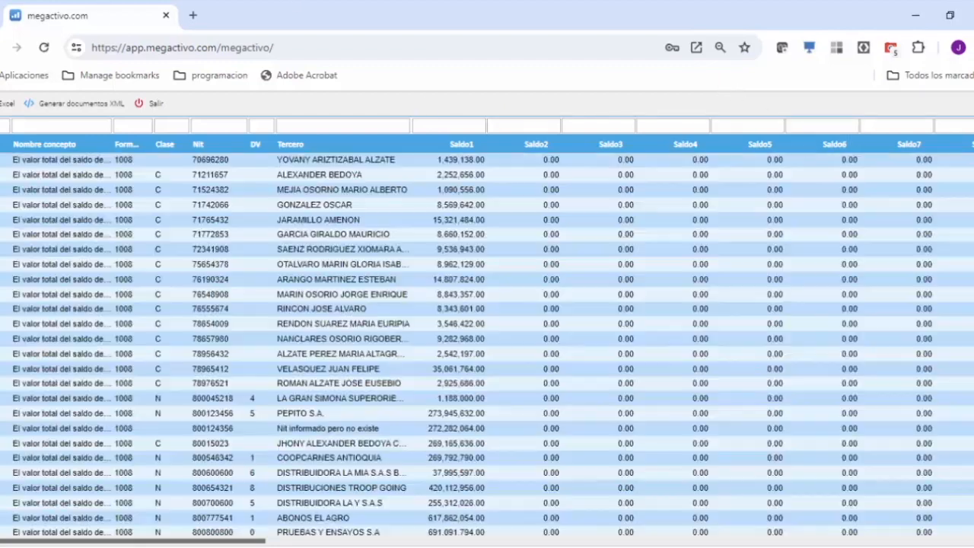
scroll(486, 342, "down", 20)
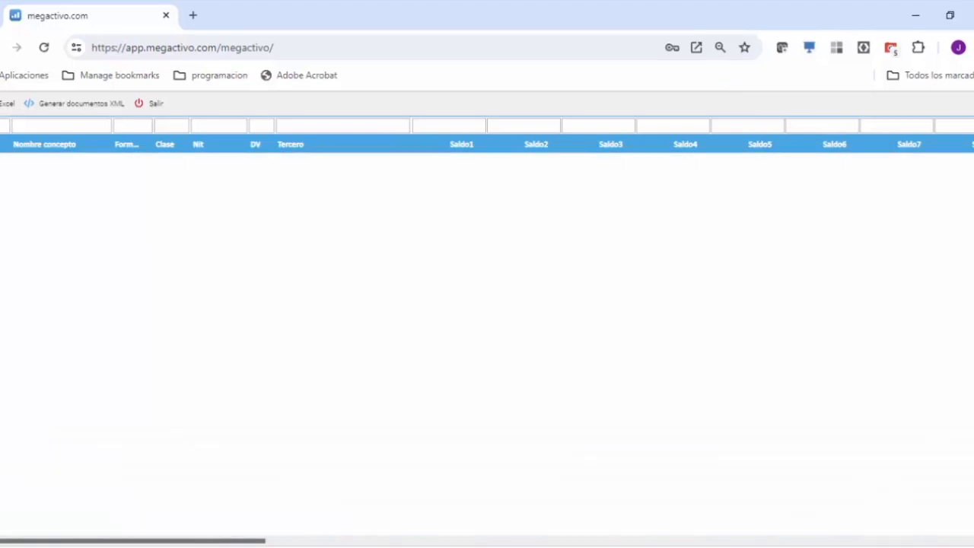
scroll(487, 343, "down", 15)
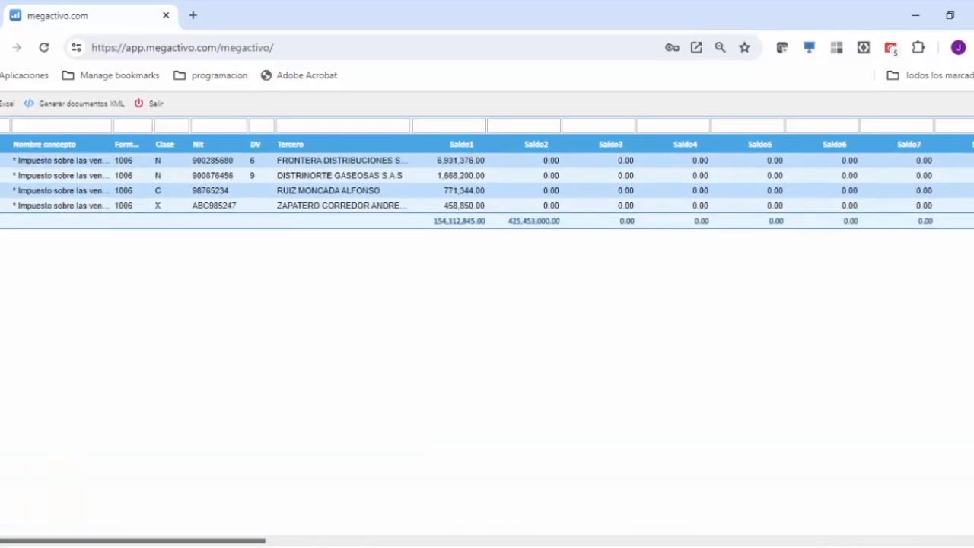
scroll(487, 343, "up", 20)
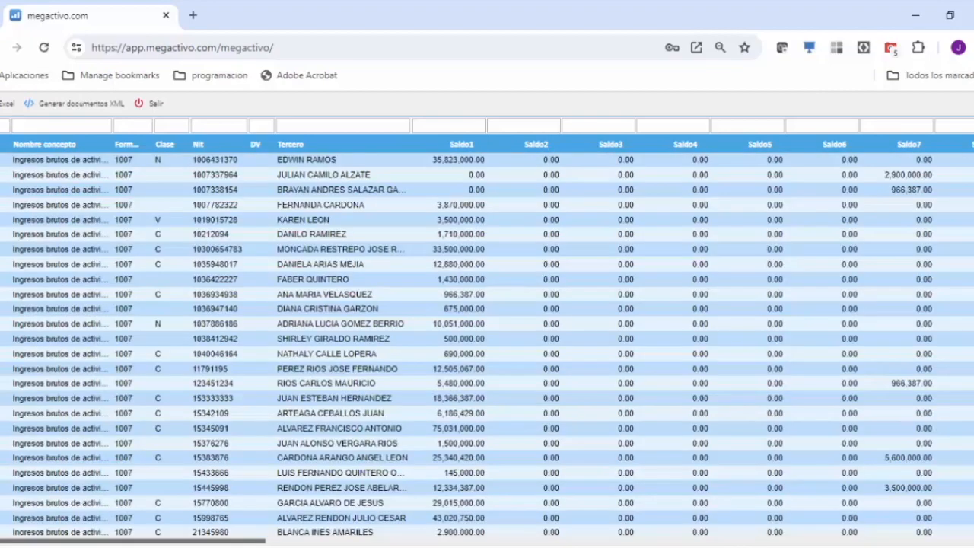
scroll(487, 343, "up", 10)
scroll(487, 342, "up", 15)
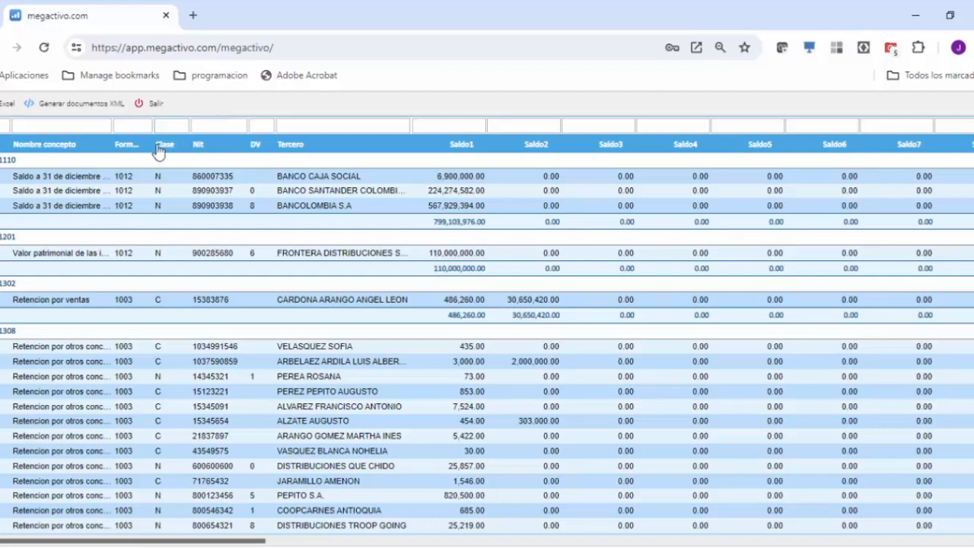
Step: Generate the XML documents for all formats with initial consecutive 000001, process Inserción, from 1 Ene 2023 to 31 Dic 2023
left_click(76, 107)
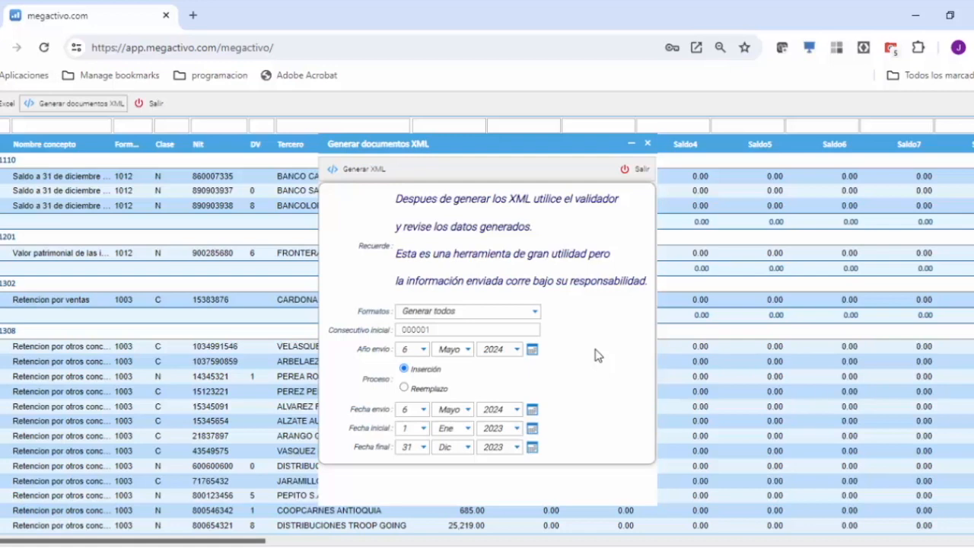
left_click(359, 172)
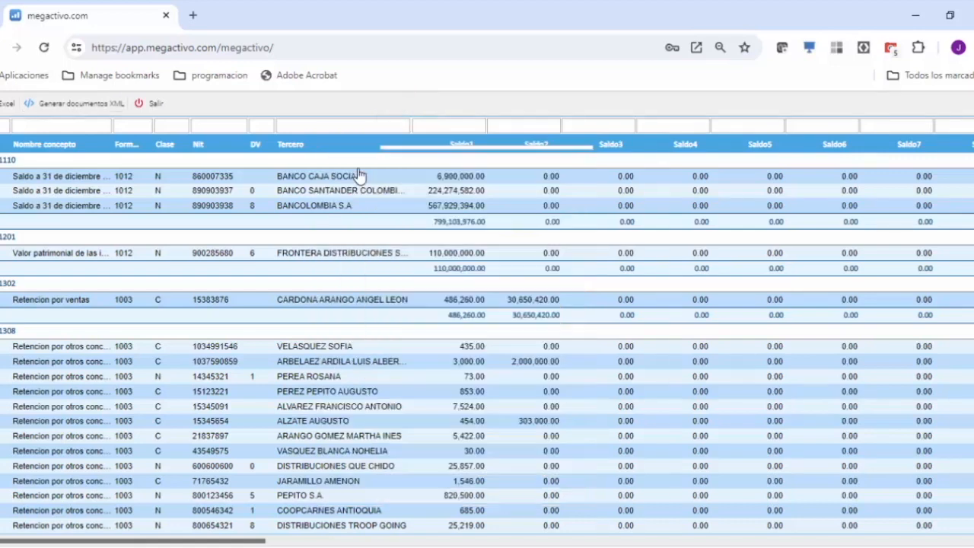
left_click(631, 350)
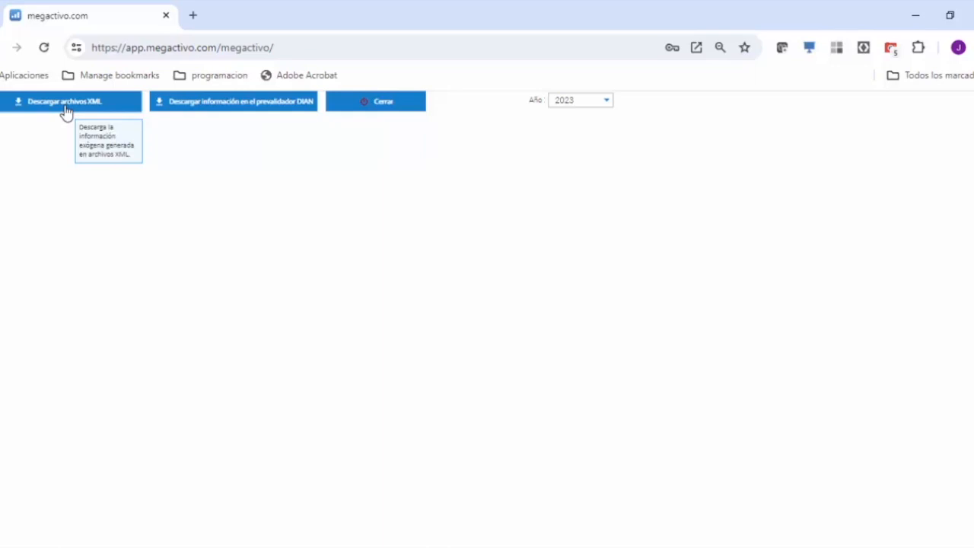
Step: Download the 2023 information in the DIAN prevalidador and save it as PrevalidadorDIAN2023.zip in the informacion exogena folder
left_click(233, 109)
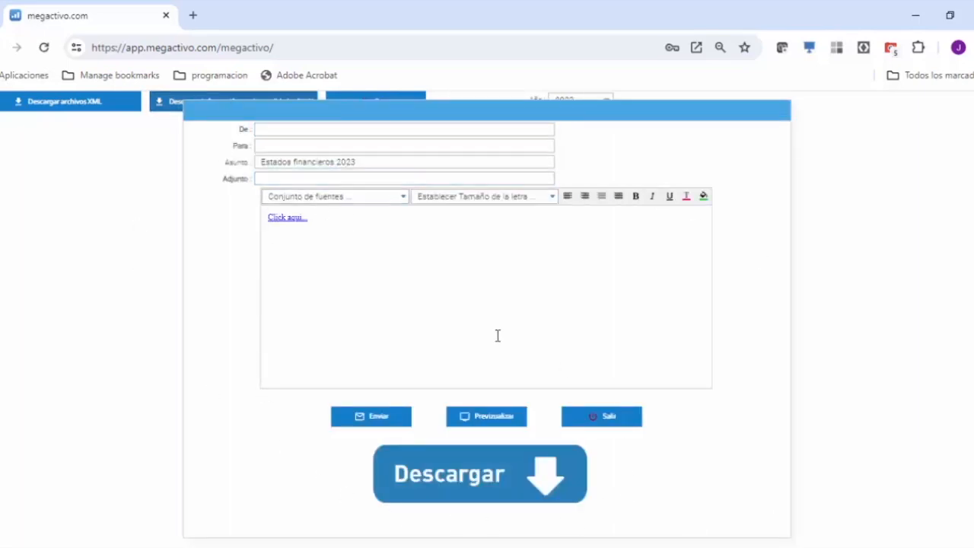
left_click(484, 478)
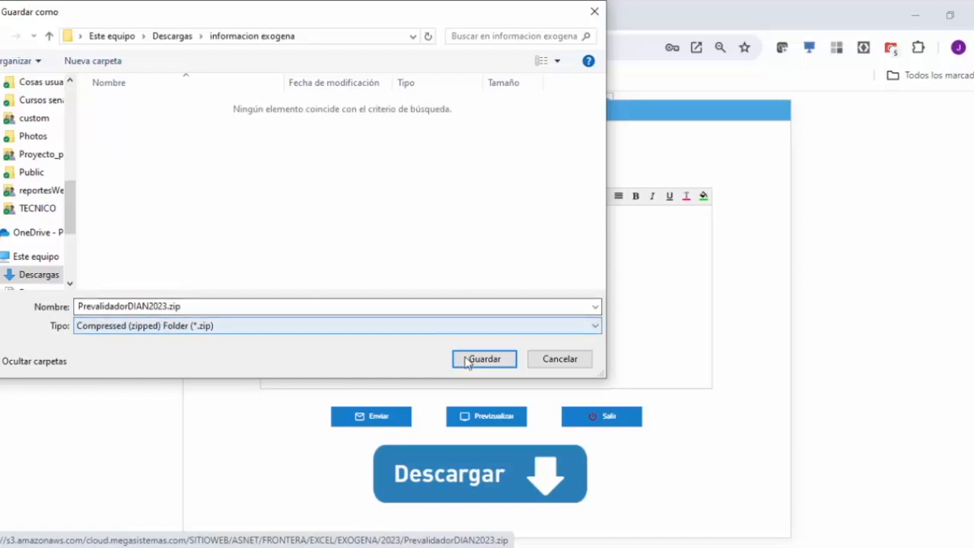
left_click(259, 305)
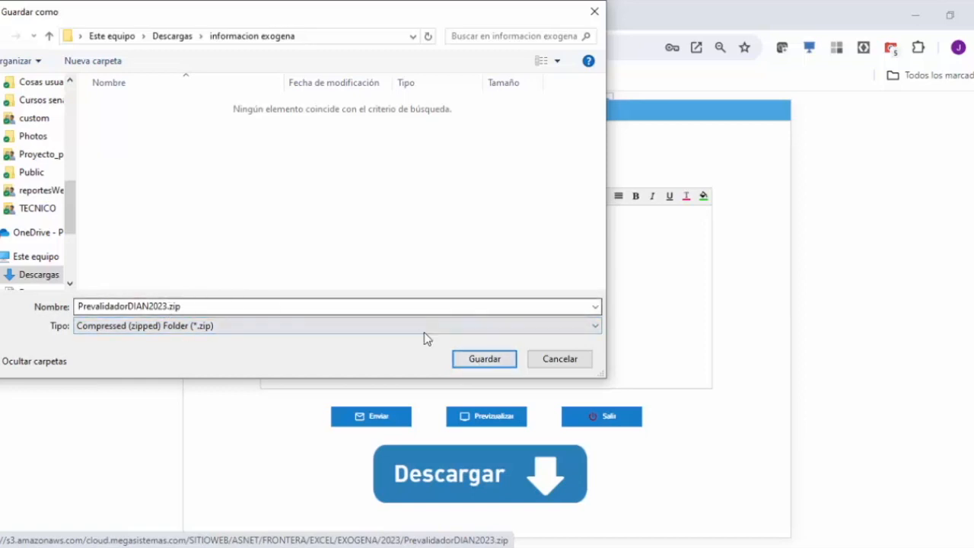
left_click(476, 360)
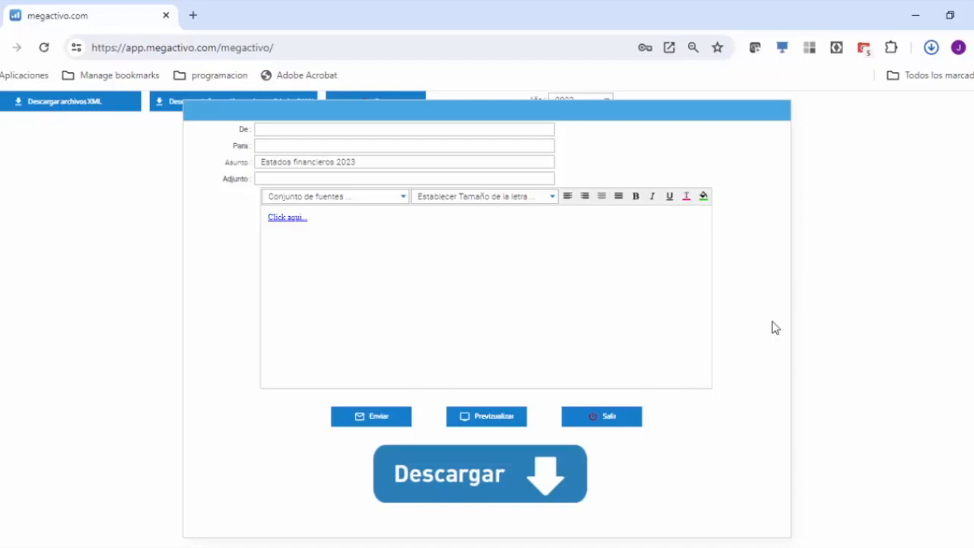
Step: Locate the downloaded PrevalidadorDIAN2023.zip in its folder and extract it with 7-Zip into a PrevalidadorDIAN2023 subfolder
left_click(930, 49)
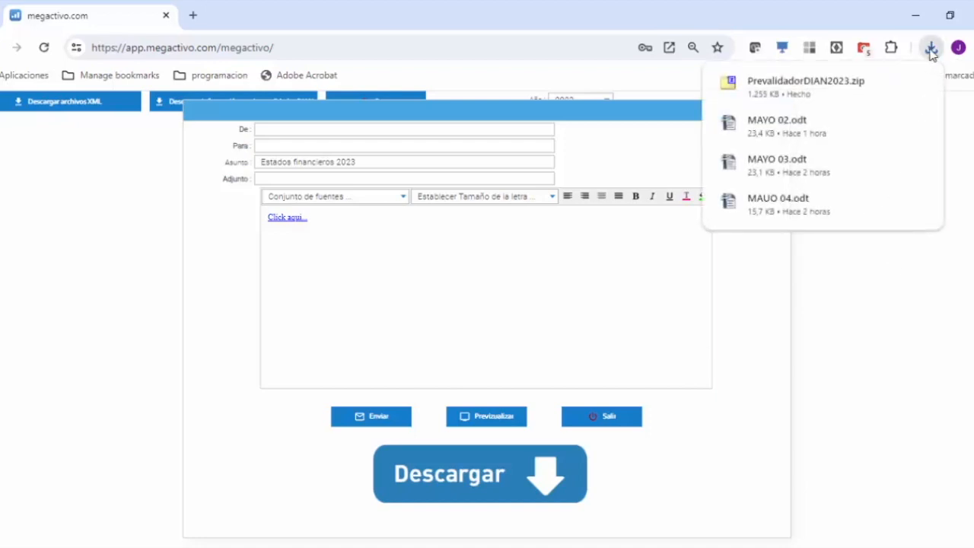
mouse_move(852, 85)
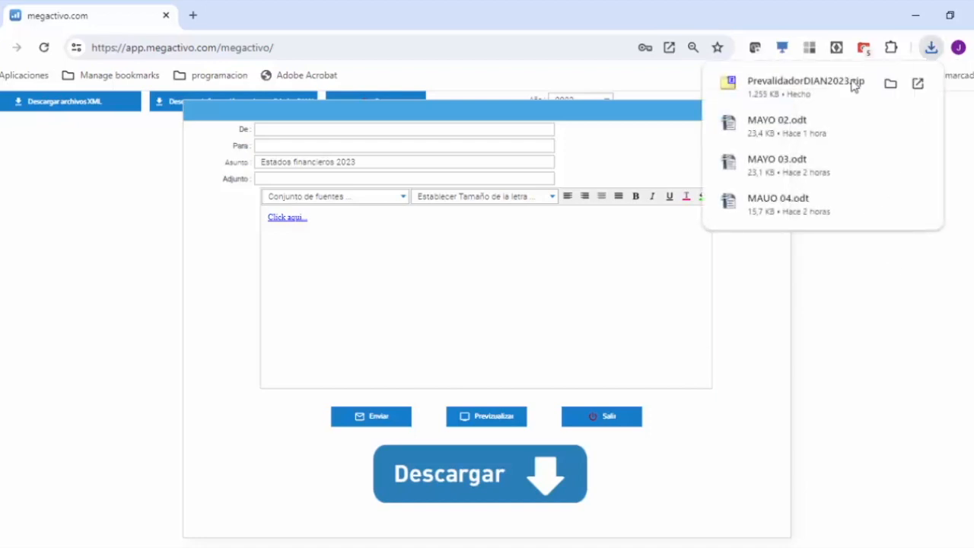
left_click(890, 85)
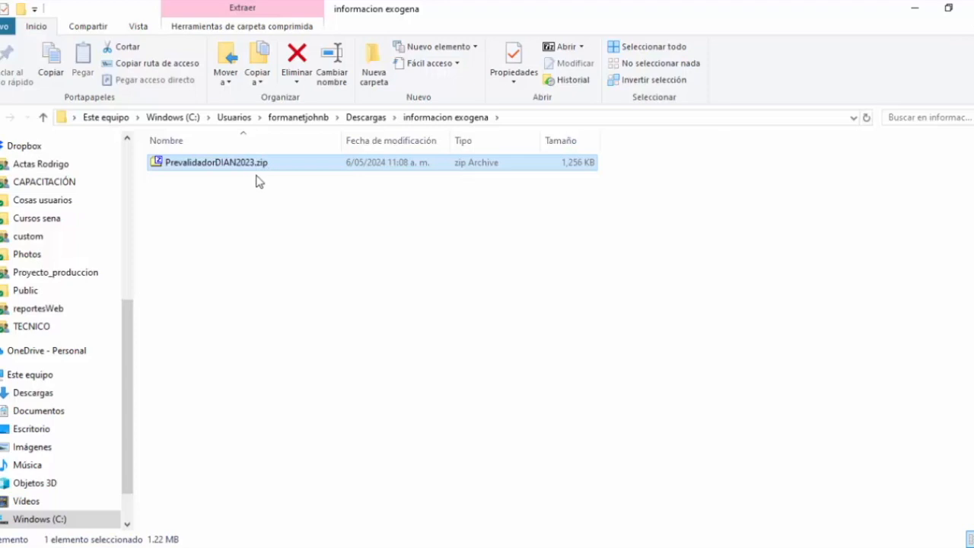
right_click(189, 166)
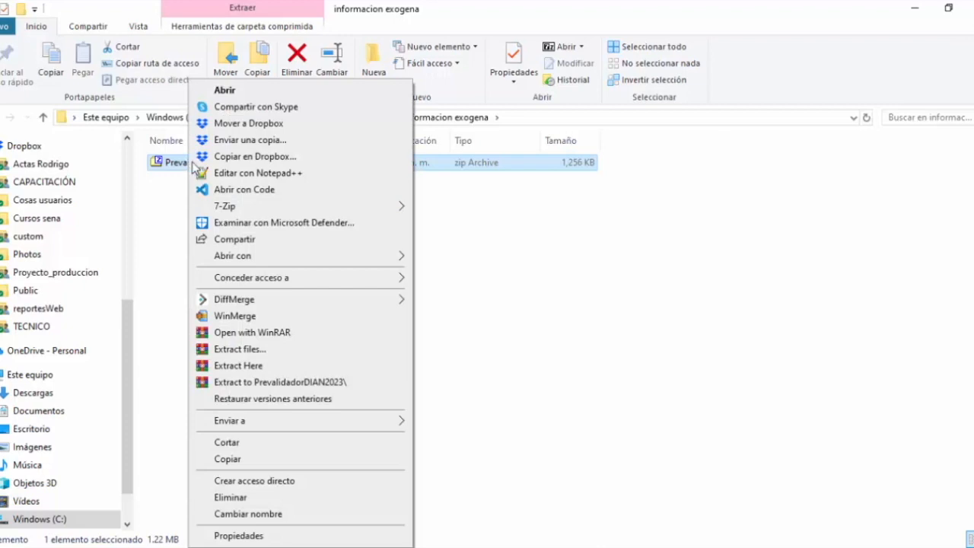
mouse_move(257, 208)
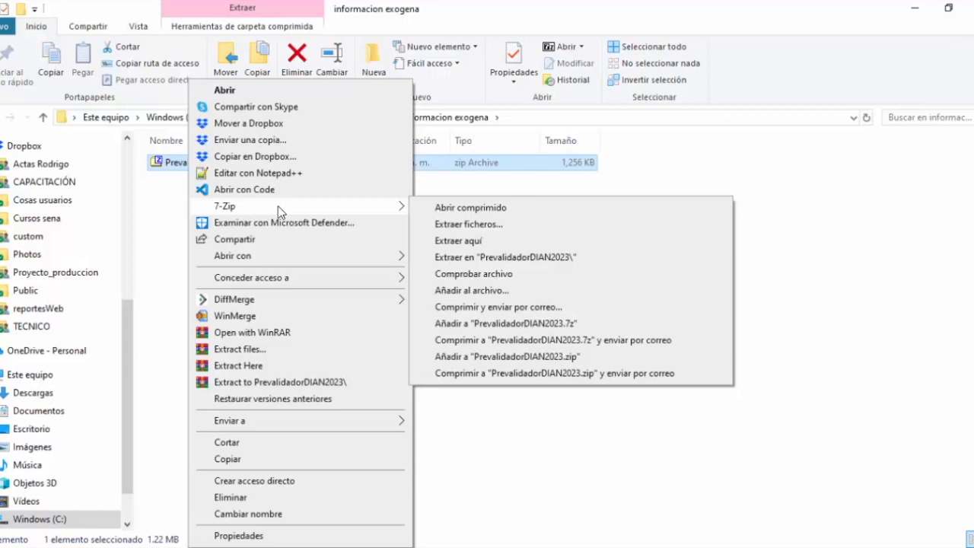
left_click(502, 258)
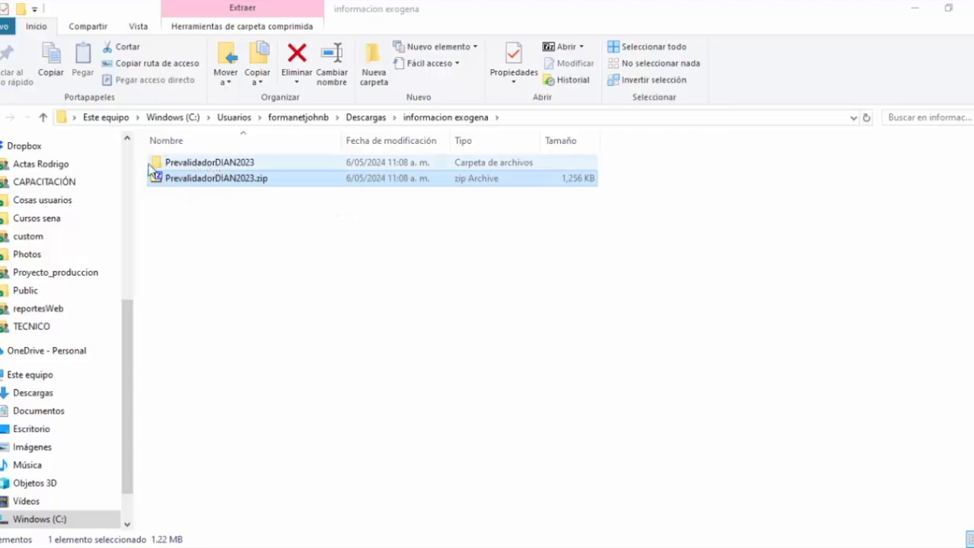
Step: Inspect the contents of the salida and xsd folders inside the extracted PrevalidadorDIAN2023 folder
double_click(207, 163)
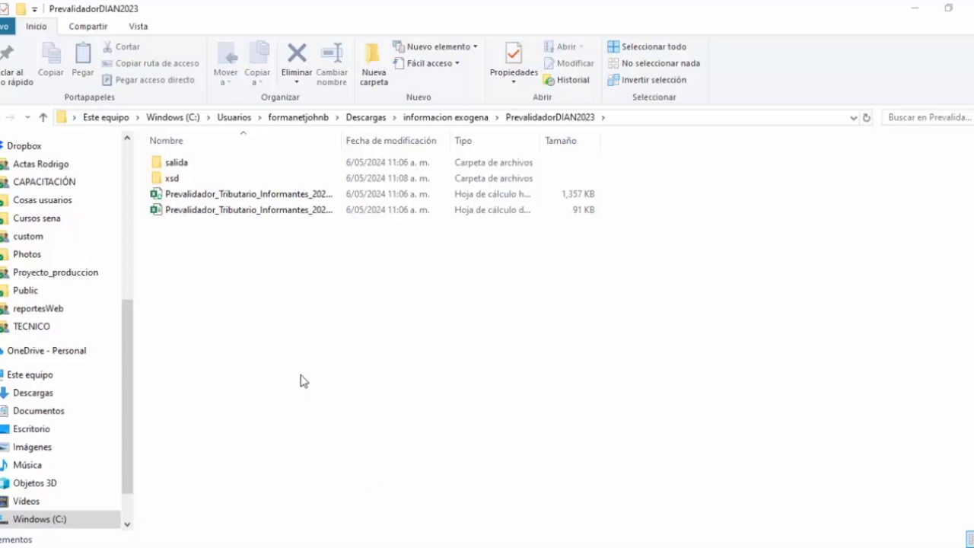
double_click(174, 164)
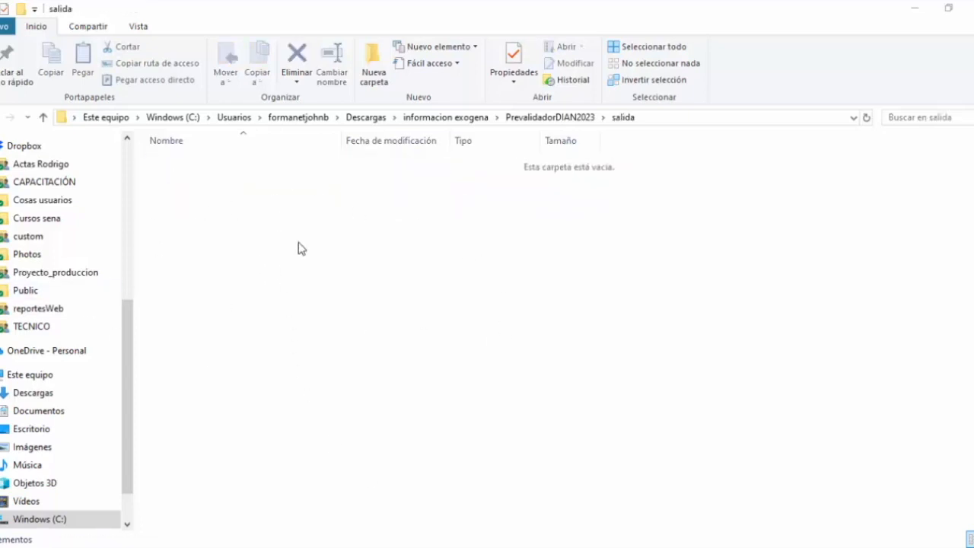
left_click(559, 118)
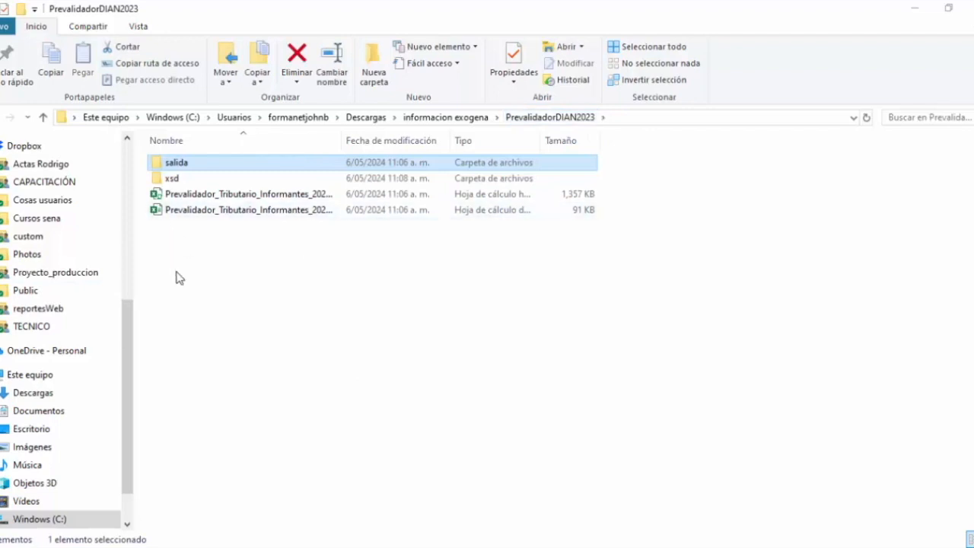
double_click(172, 180)
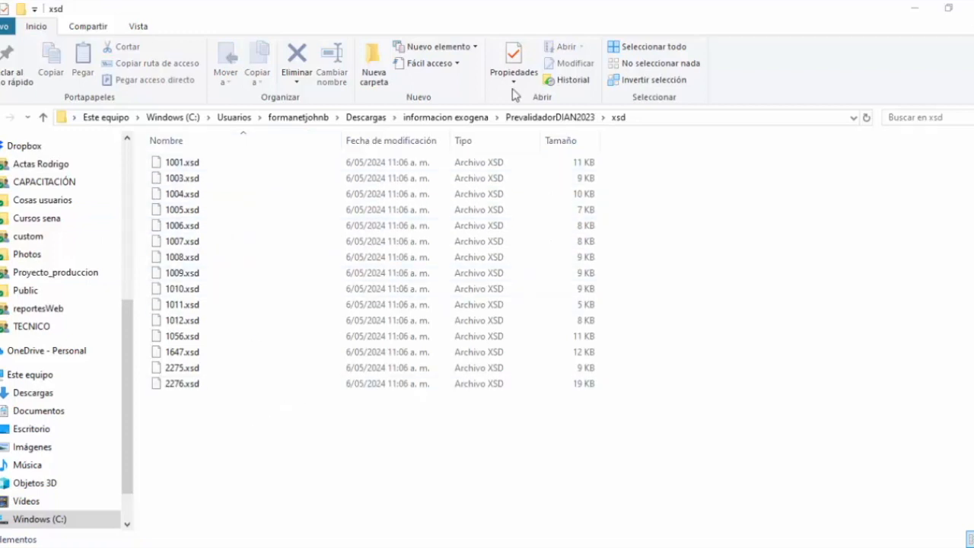
left_click(561, 120)
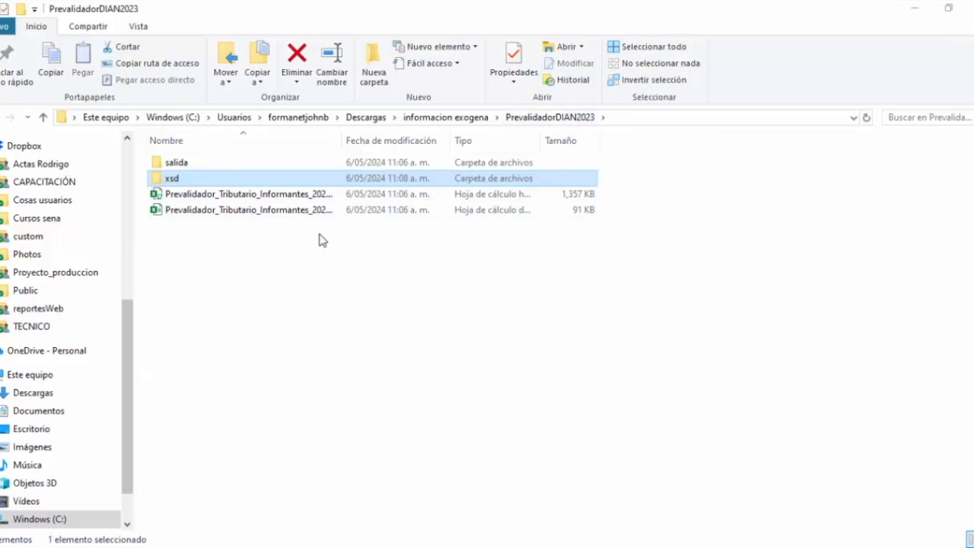
Step: Widen the file name column, open Prevalidador_Tributario_Informantes_2023.xlsm in Excel and enable its macros
left_click_drag(341, 140, 464, 140)
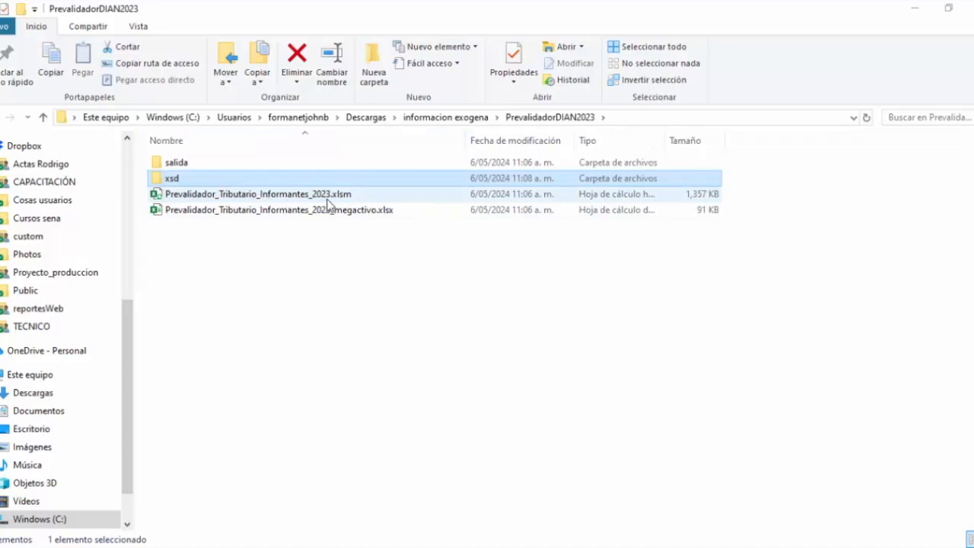
left_click(259, 194)
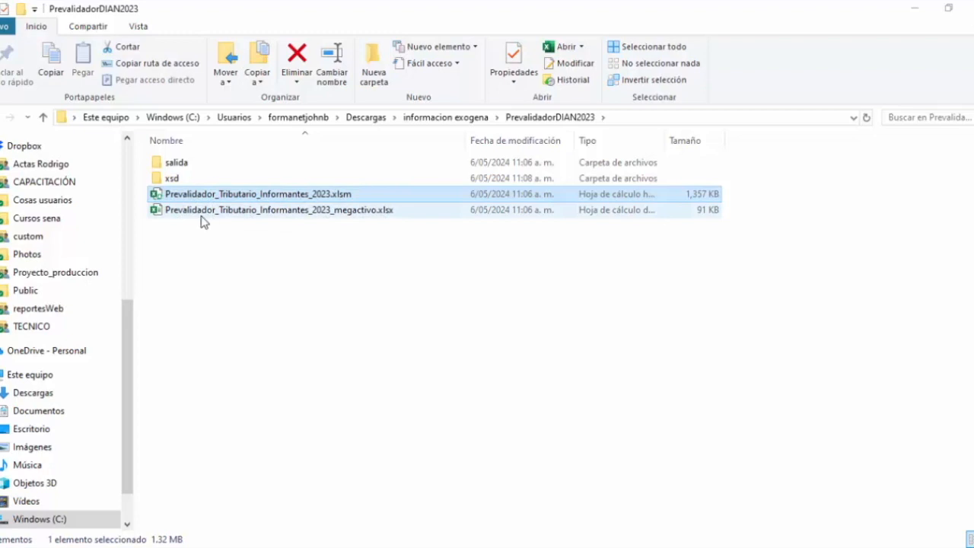
double_click(331, 214)
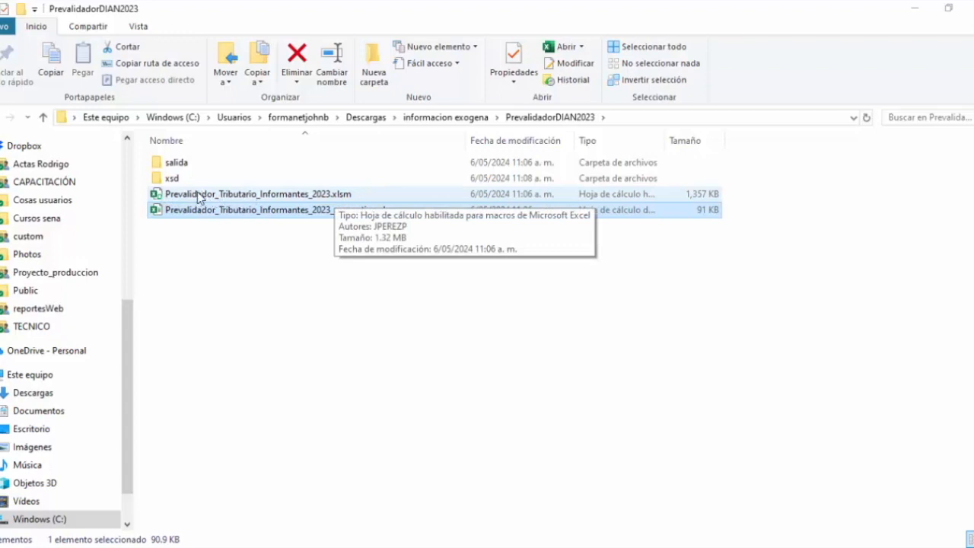
left_click(297, 193)
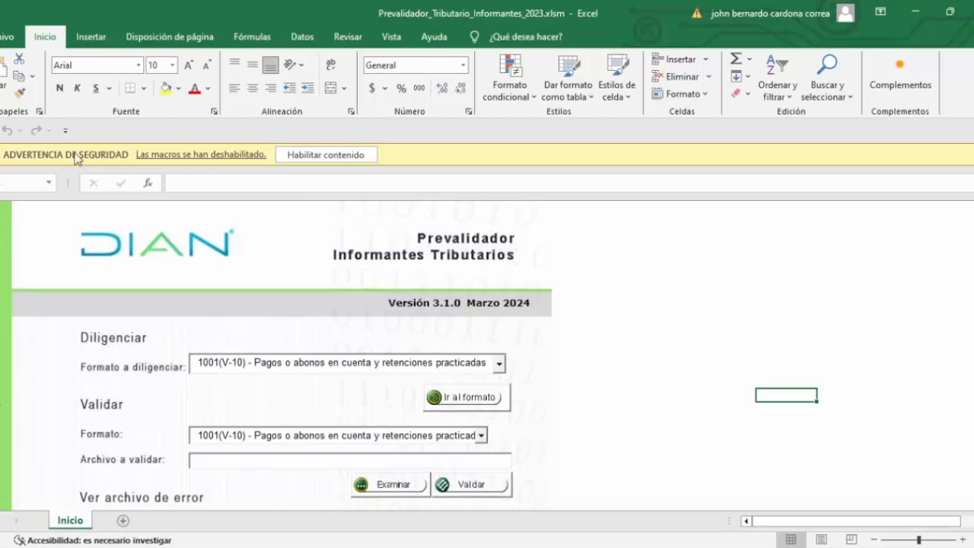
left_click(325, 155)
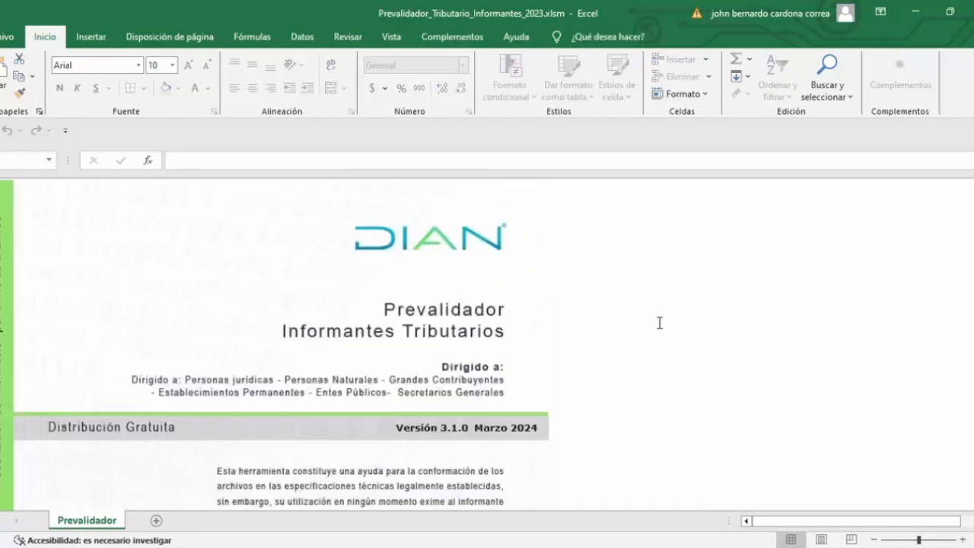
Step: Advance through the prevalidador's cover, presentation and usage pages to the Inicio sheet
scroll(626, 312, "down", 3)
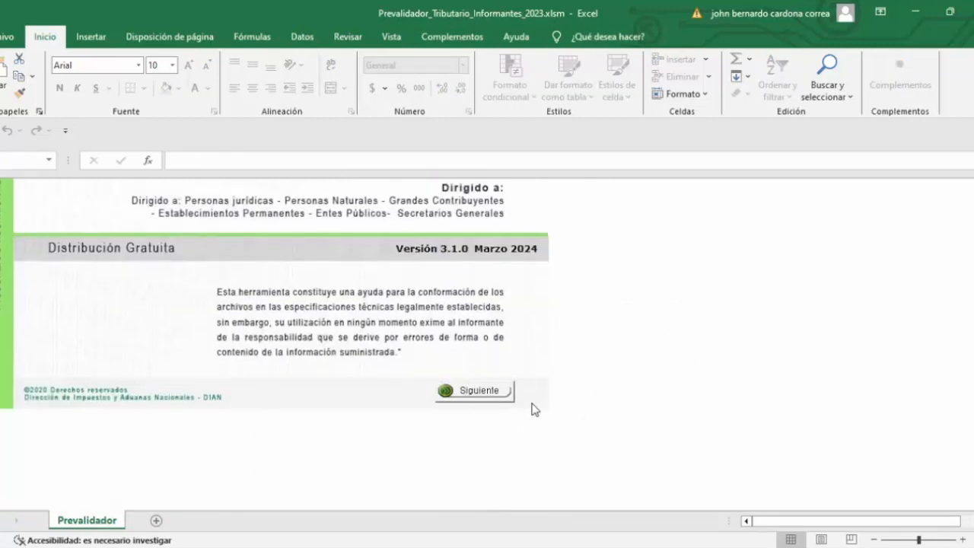
left_click(478, 392)
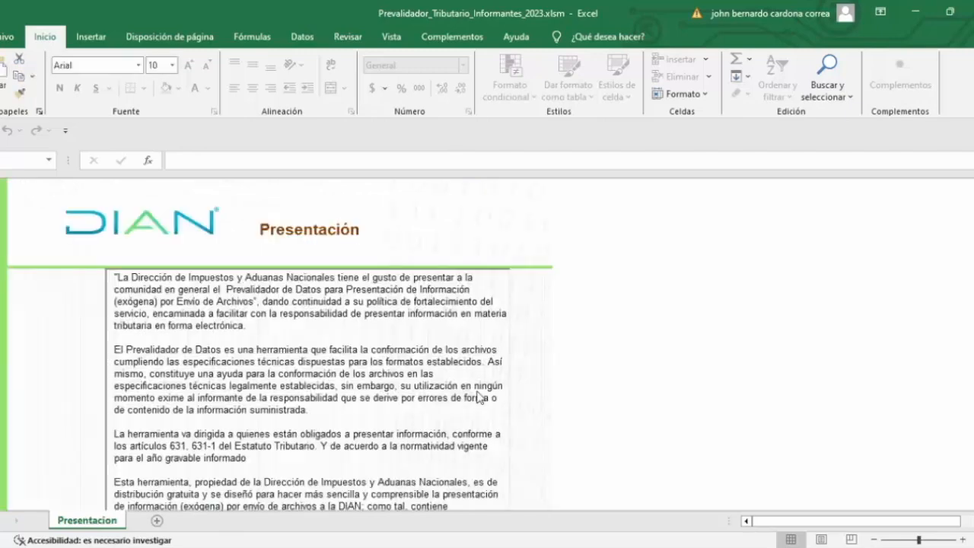
scroll(478, 391, "down", 3)
left_click(478, 388)
scroll(515, 376, "down", 5)
left_click(487, 395)
scroll(539, 380, "down", 5)
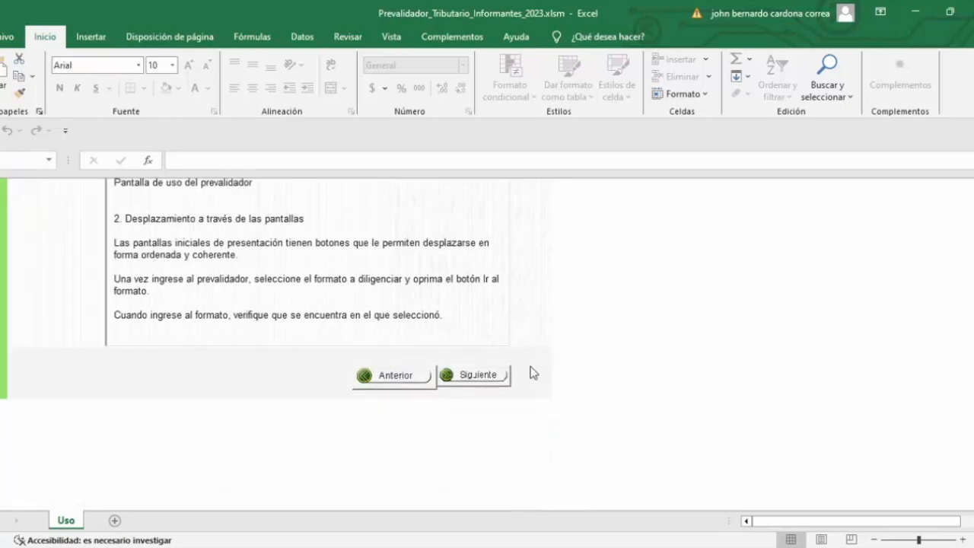
left_click(463, 374)
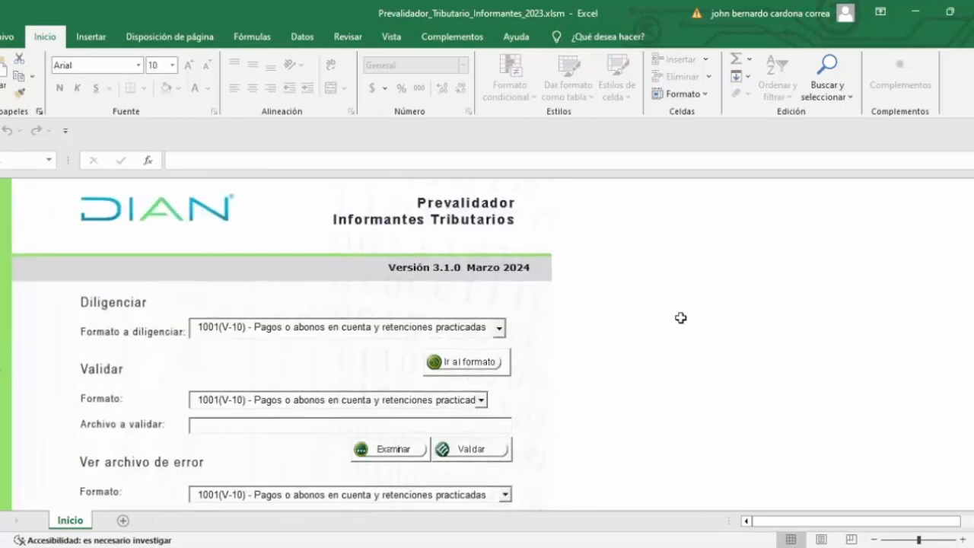
Step: Look through the formats available to fill in and open 1001(V-10) - Pagos o abonos en cuenta y retenciones practicadas
scroll(677, 322, "down", 3)
scroll(674, 326, "up", 3)
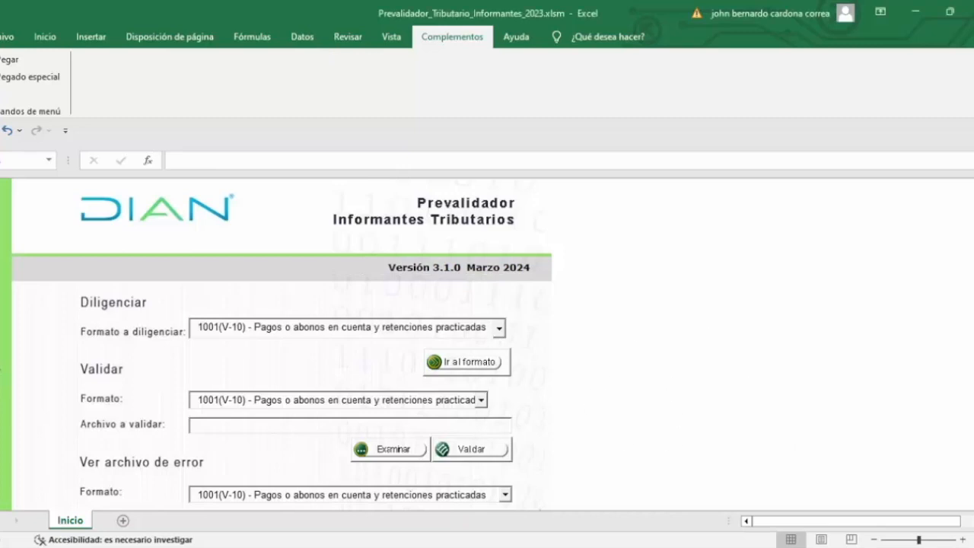
mouse_move(973, 356)
left_mouse_down()
mouse_move(973, 426)
mouse_move(973, 350)
left_mouse_up()
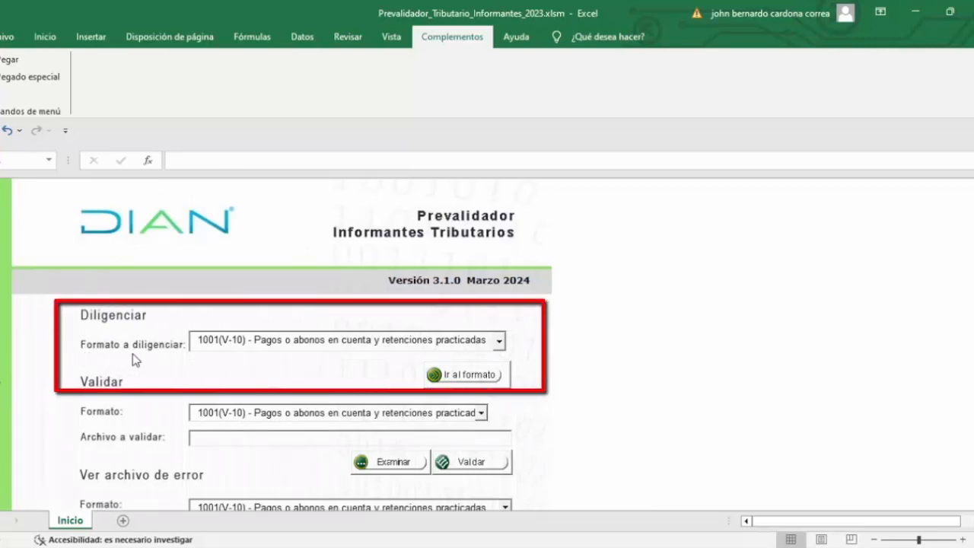
left_click(500, 343)
left_click(502, 432)
scroll(342, 388, "up", 3)
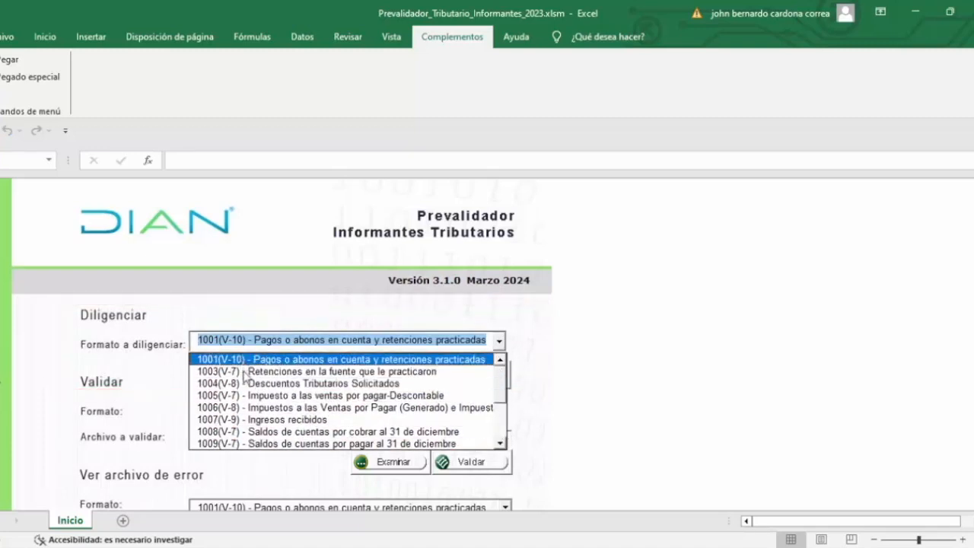
left_click(502, 395)
left_click(502, 395)
left_click(236, 363)
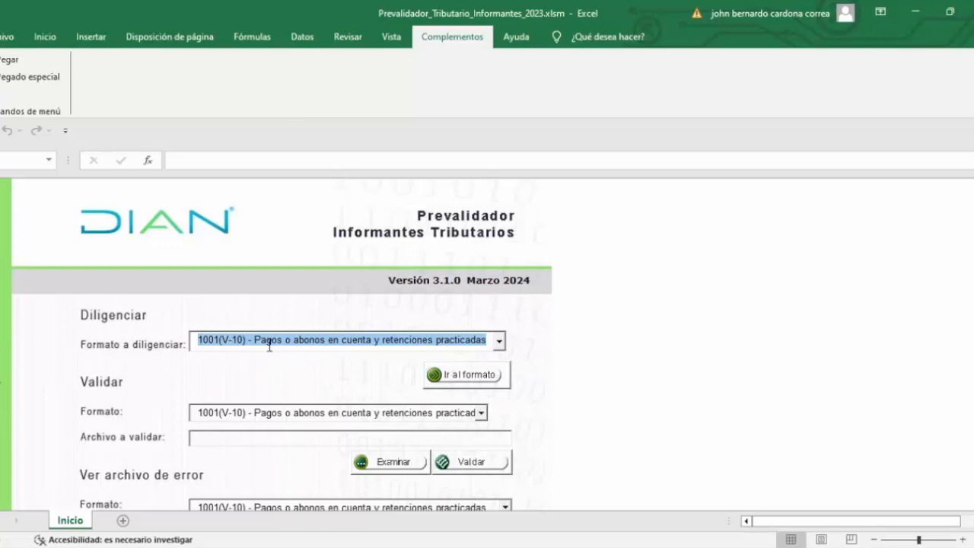
left_click(451, 378)
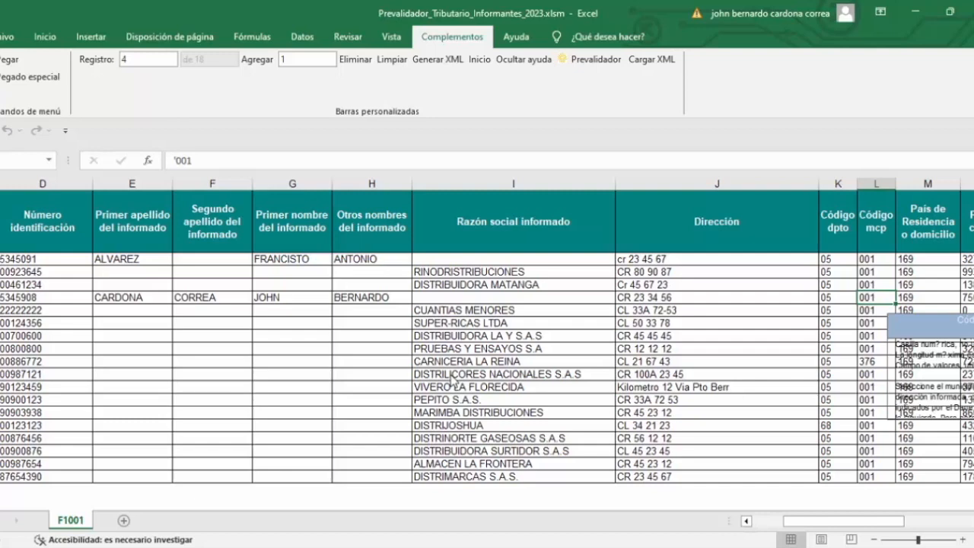
Step: Select all format 1001 records from the Concepto column through the last withholding column and copy them
left_click(12, 261)
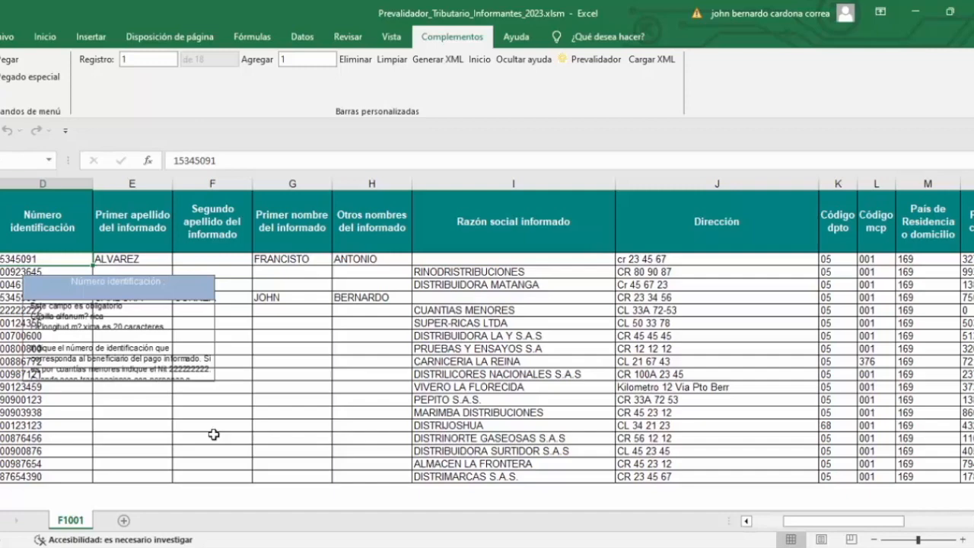
key("ctrl+shift+Right")
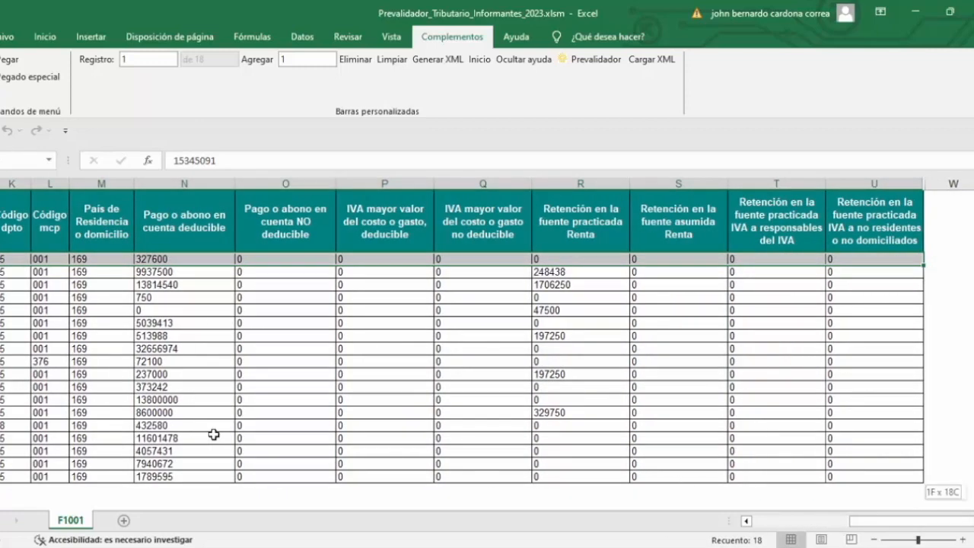
key("ctrl+shift+Down")
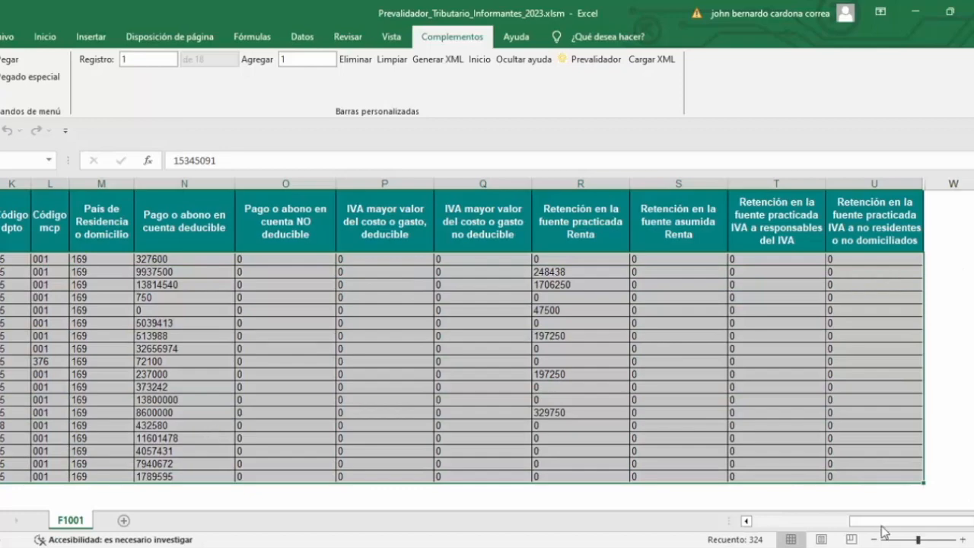
left_click_drag(882, 524, 764, 523)
left_click_drag(8, 259, 910, 472)
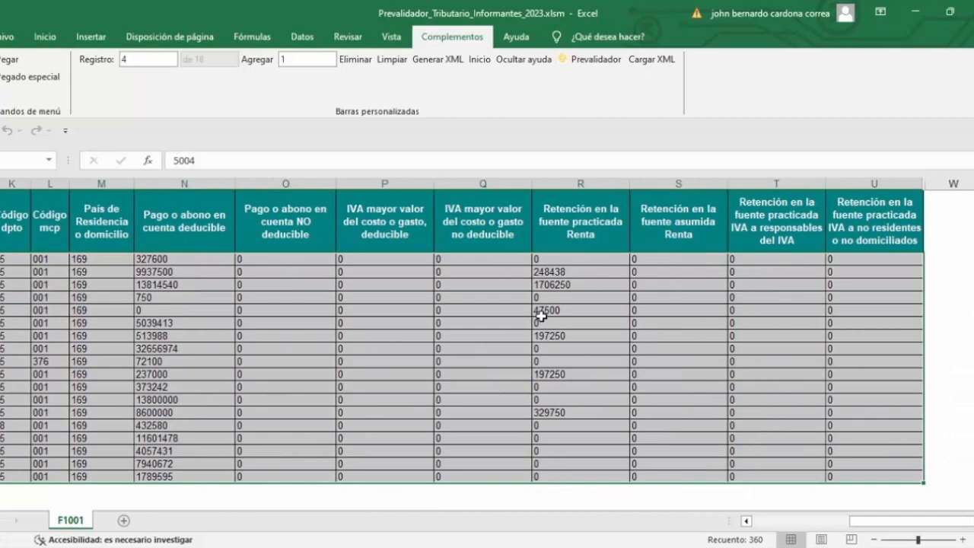
left_click_drag(900, 519, 755, 522)
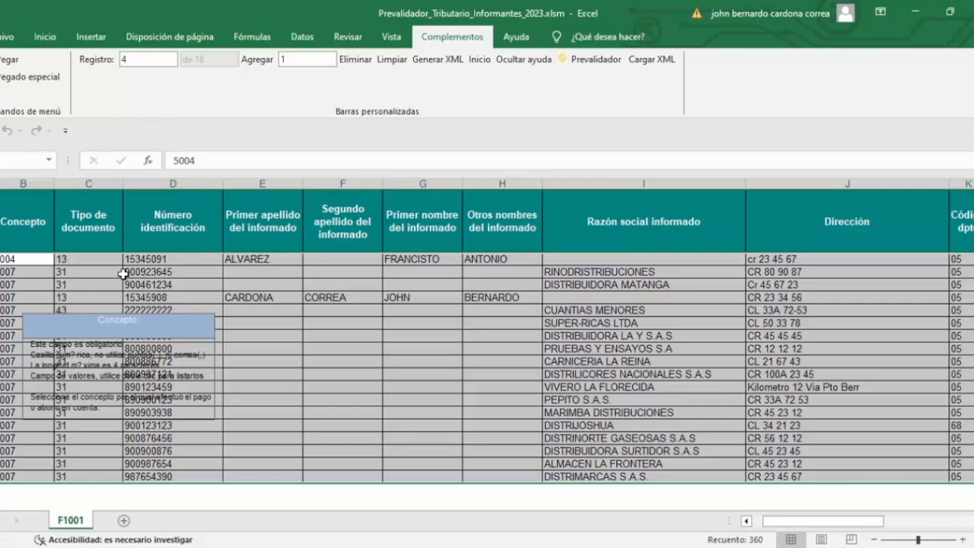
key("ctrl+c")
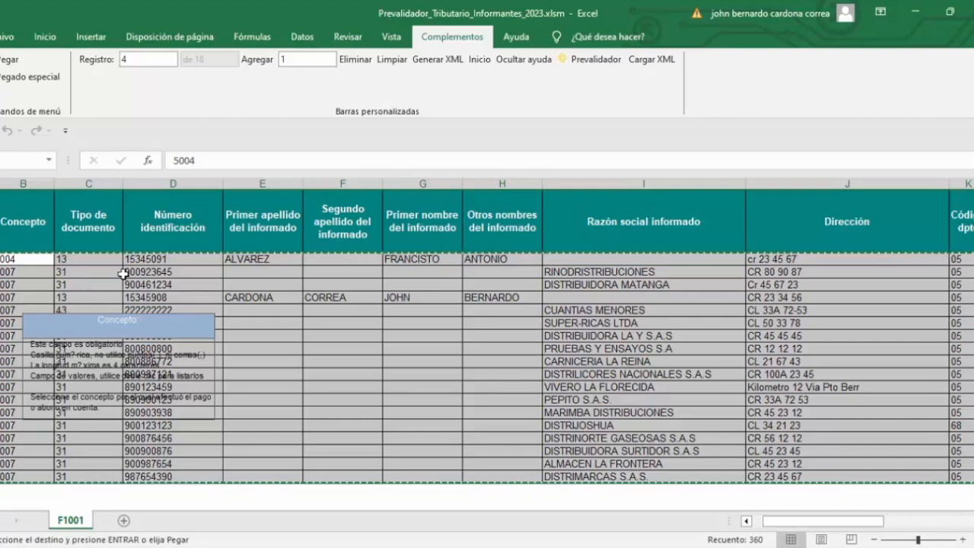
left_click(205, 271)
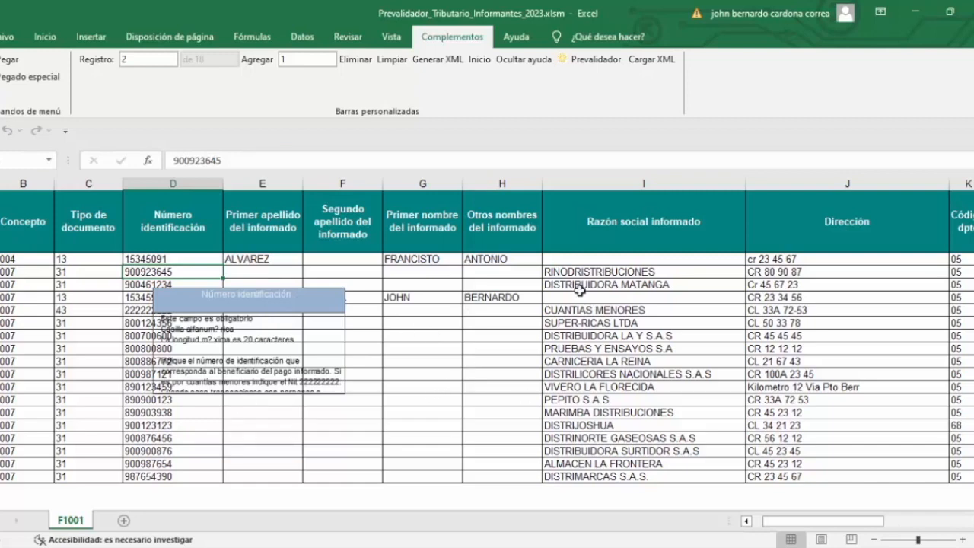
Step: Generate the XML file for format 1001 with 2023 as the Año de envío and return to the Inicio sheet
left_click(441, 61)
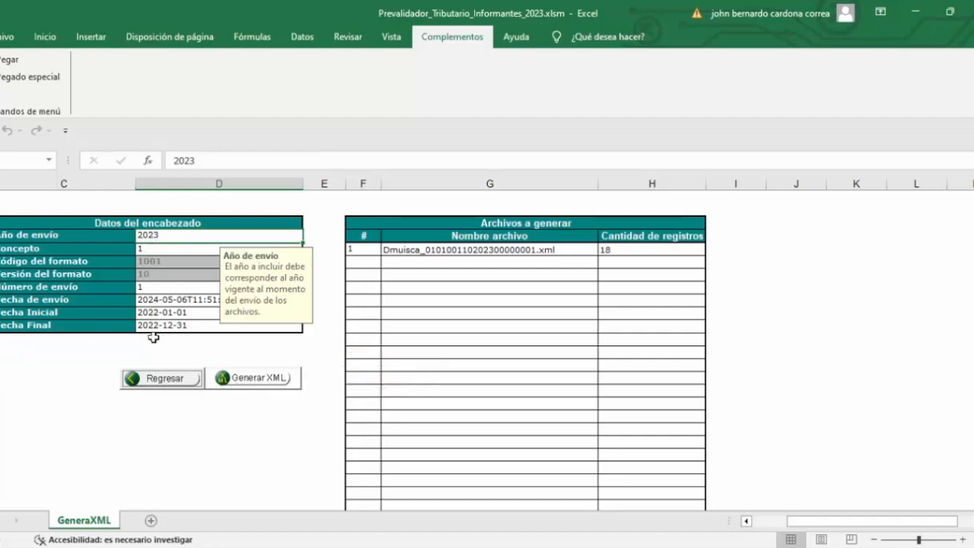
left_click(253, 380)
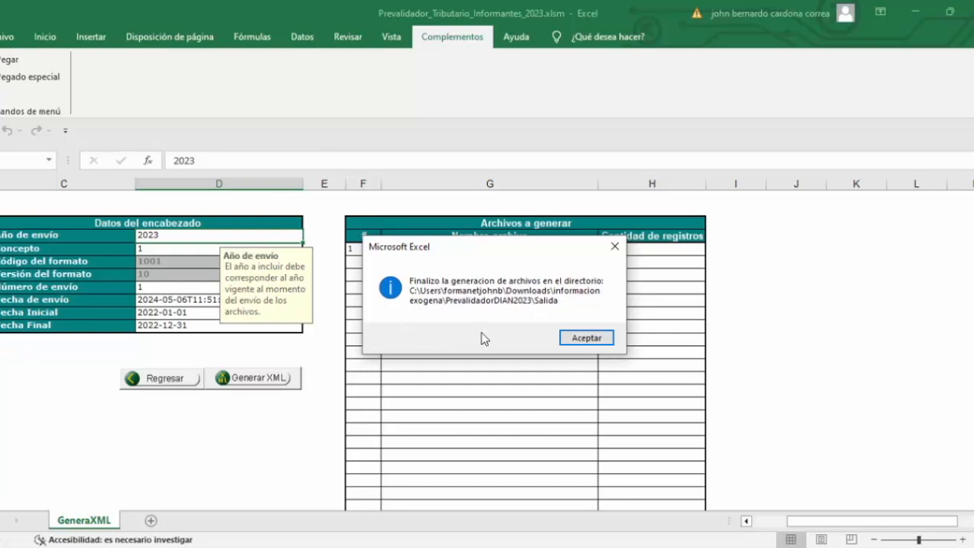
left_click(585, 338)
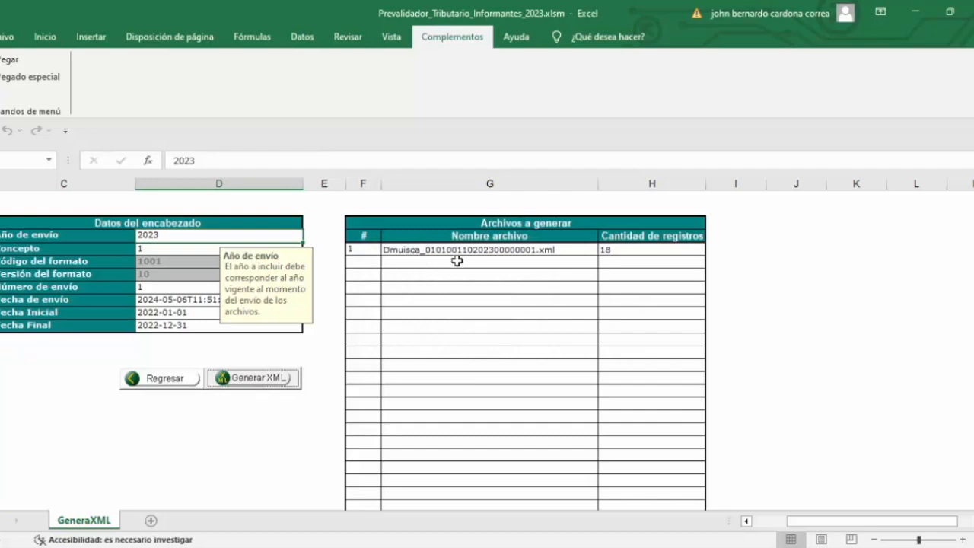
left_click(159, 385)
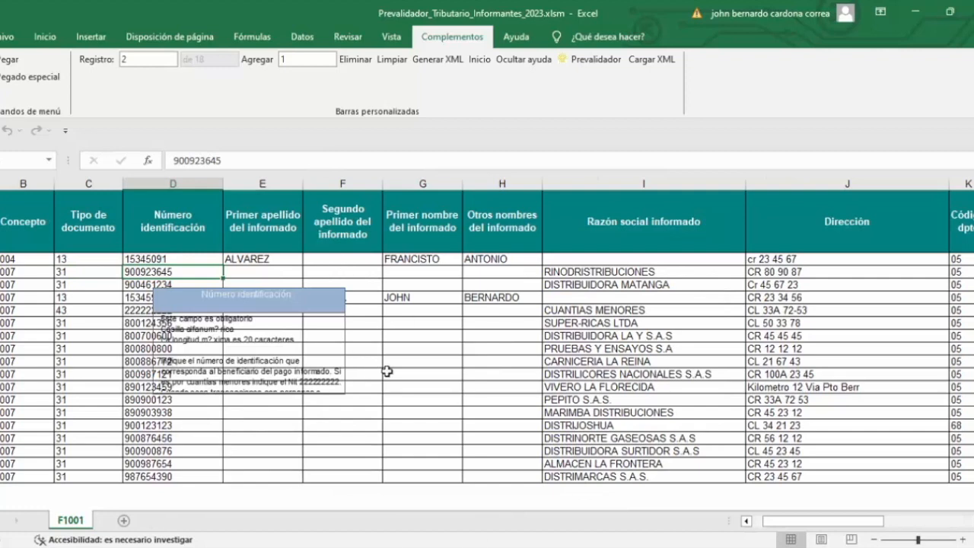
left_click(478, 60)
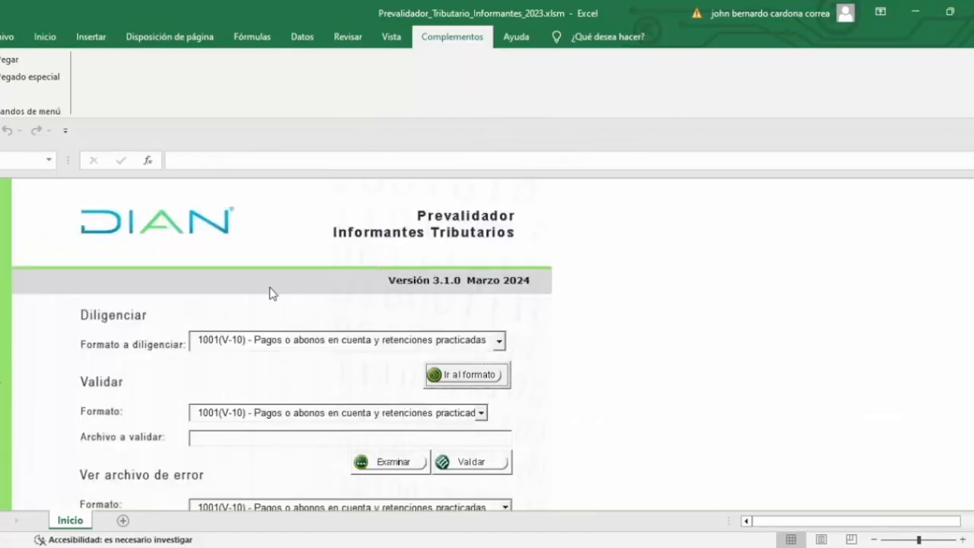
Step: Choose 1003(V-7) - Retenciones en la fuente que le practicaron as the format to fill in and open it
left_click(499, 342)
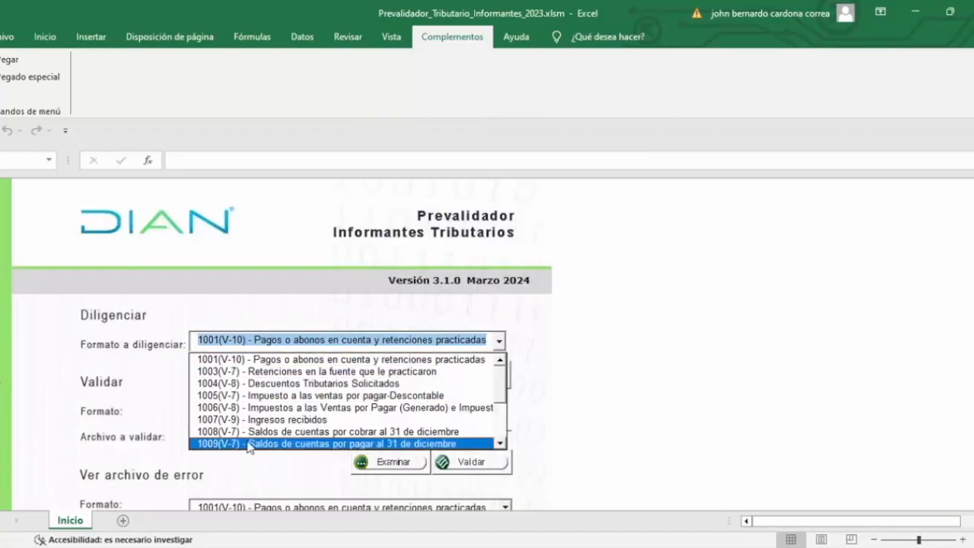
left_click(236, 372)
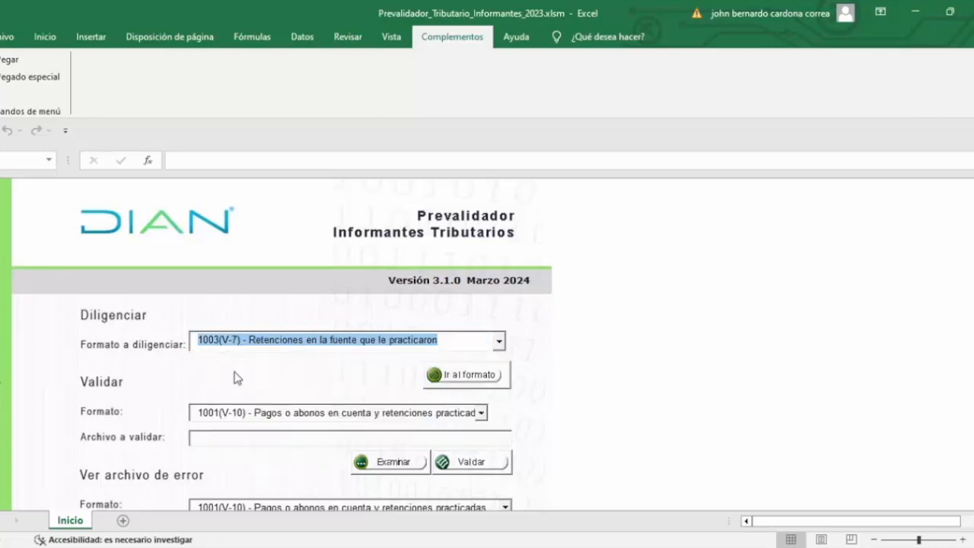
left_click(466, 375)
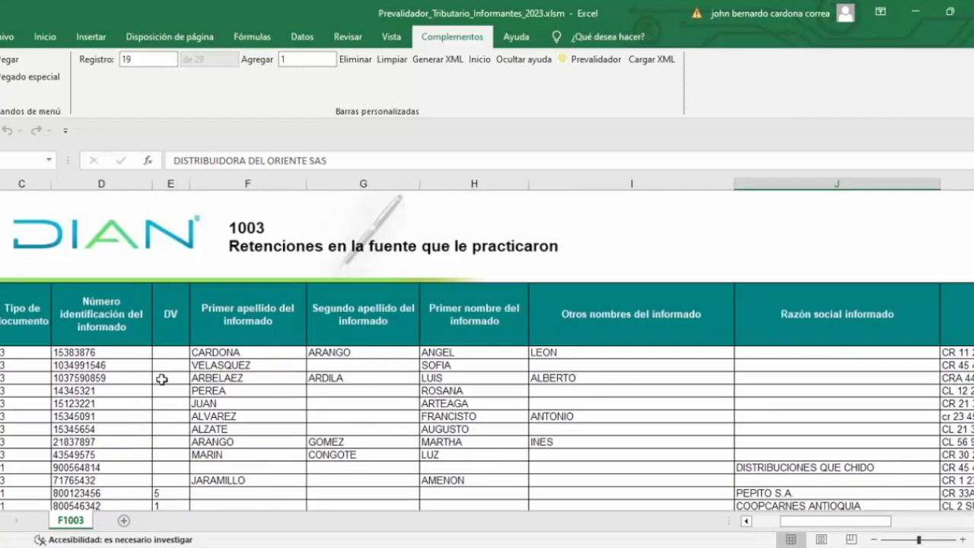
Step: Copy all format 1003 records from Tipo de documento through Retención que le practicaron and review the columns from the first record
left_click(12, 352)
key("ctrl+shift+Right")
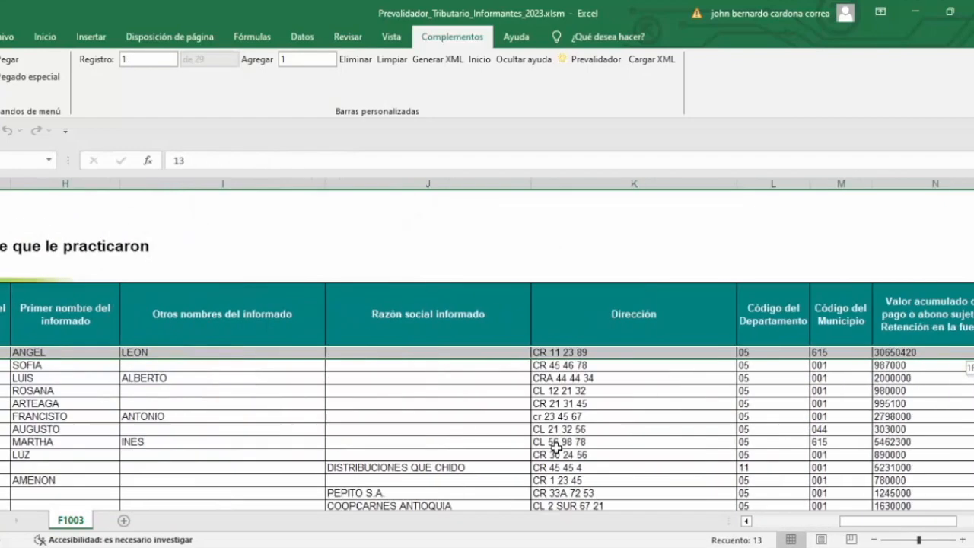
key("ctrl+shift+Down")
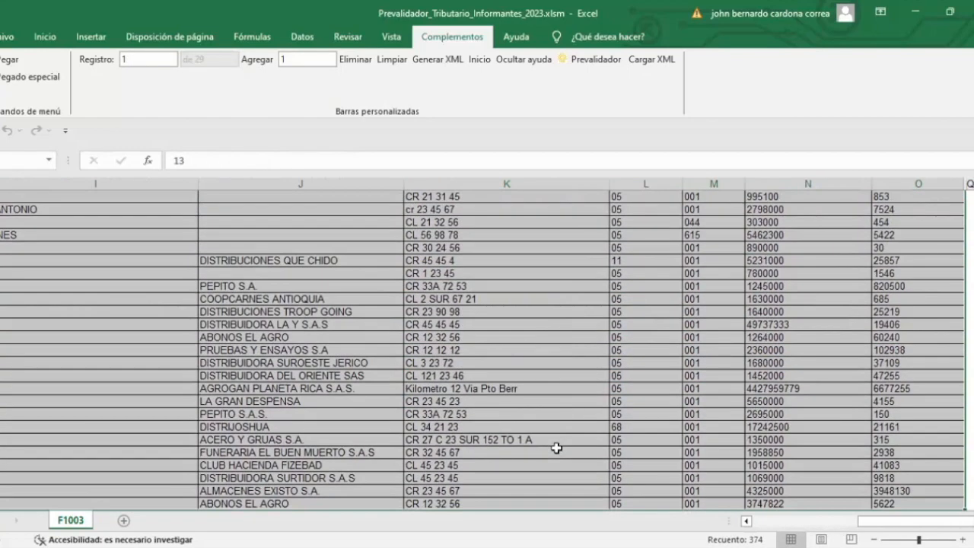
key("ctrl+c")
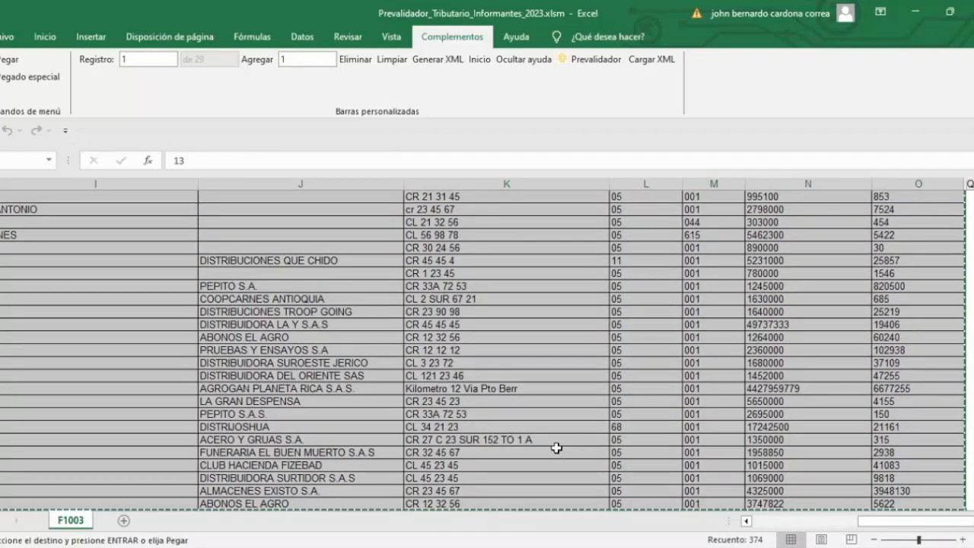
left_click(275, 284)
scroll(201, 426, "up", 5)
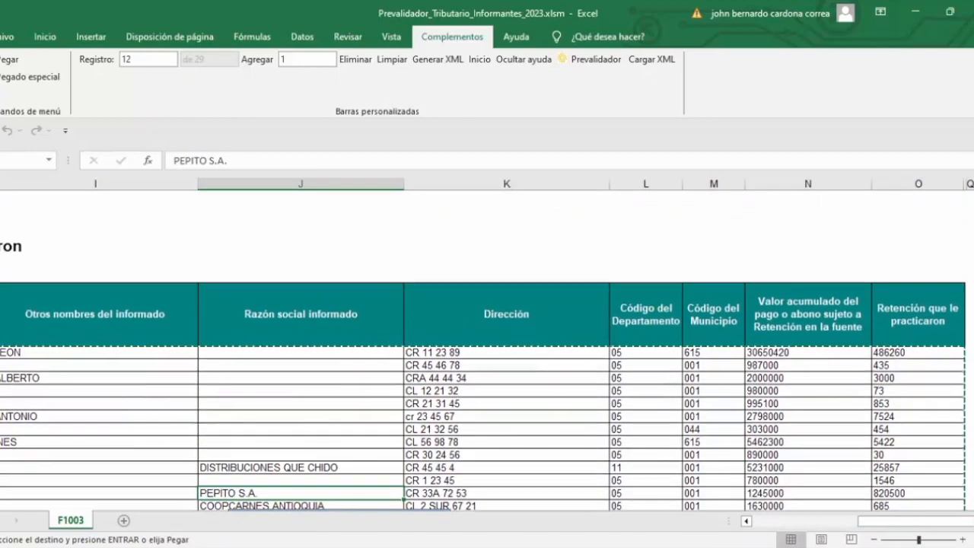
left_click_drag(905, 524, 799, 524)
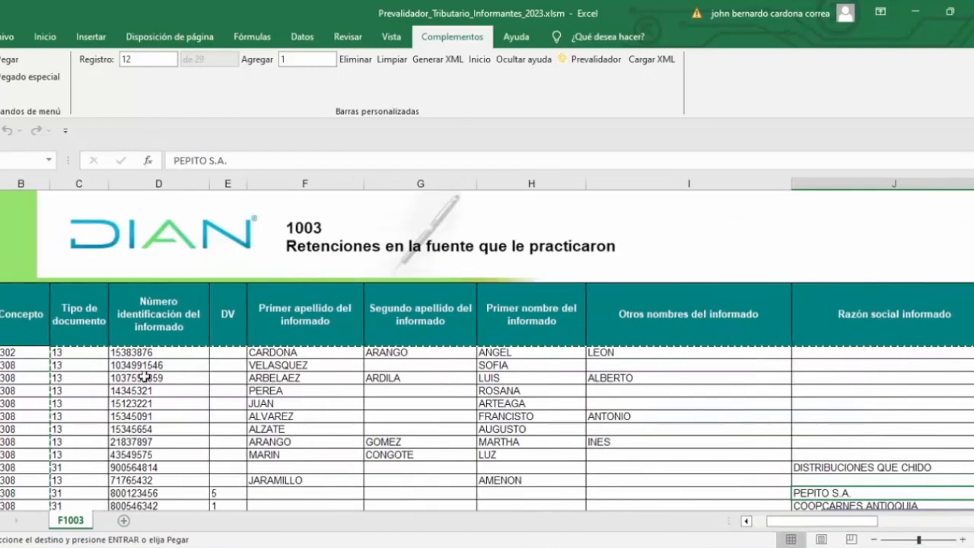
scroll(23, 393, "right", 5)
left_click_drag(845, 524, 776, 524)
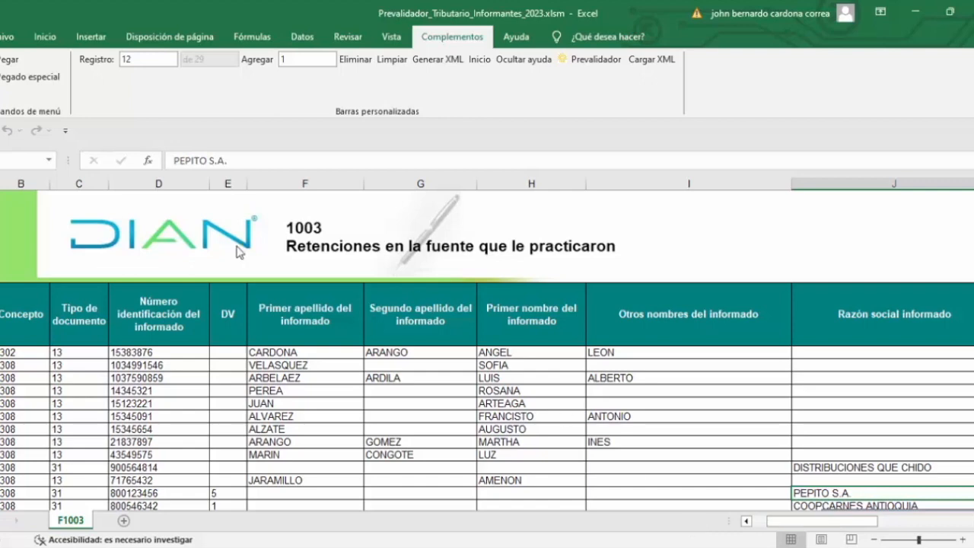
Step: Generate the XML file for format 1003 with 2023 as the Año de envío and return to the Inicio sheet
left_click(440, 61)
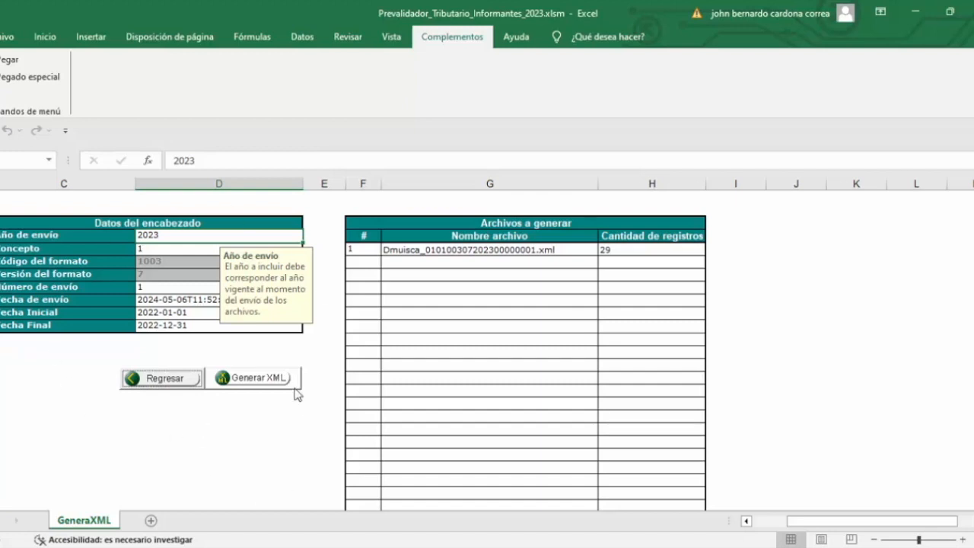
left_click(254, 379)
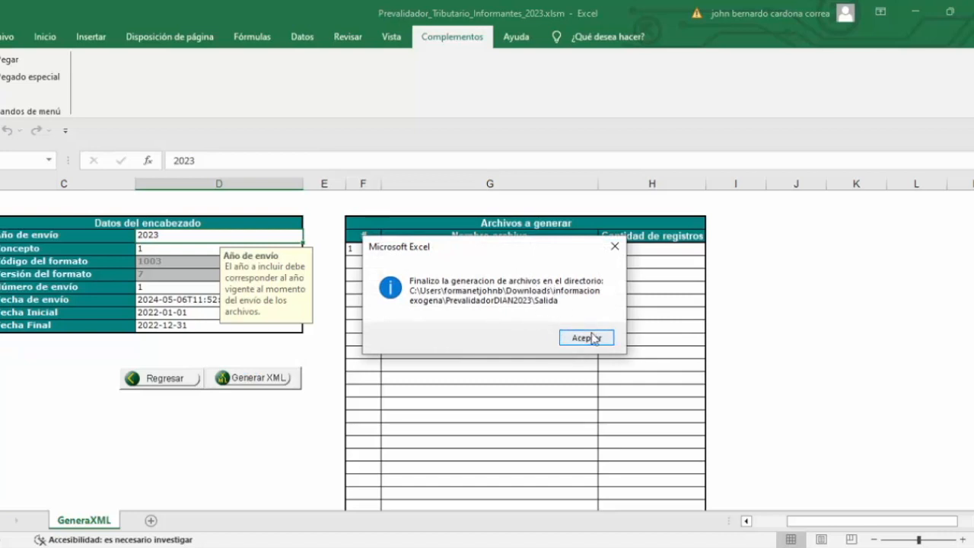
left_click(587, 338)
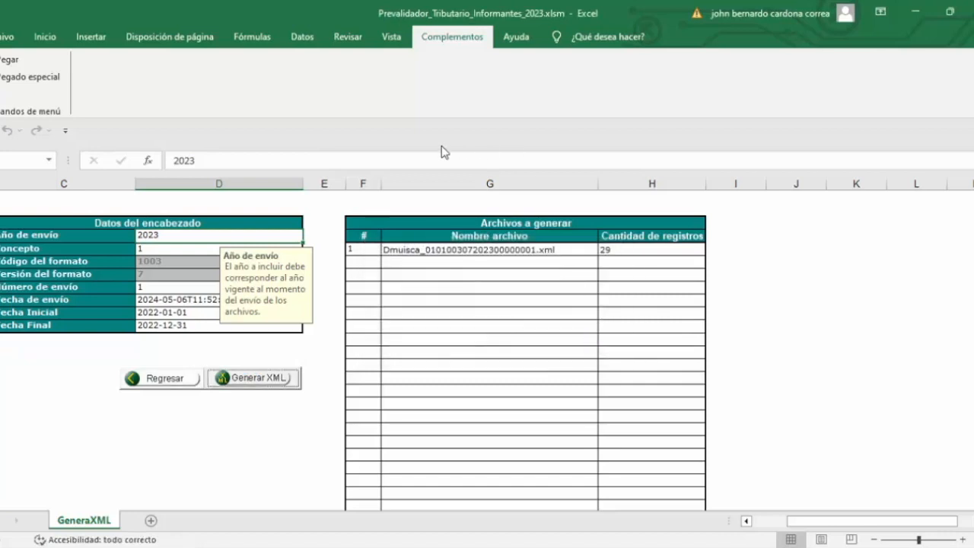
left_click(159, 385)
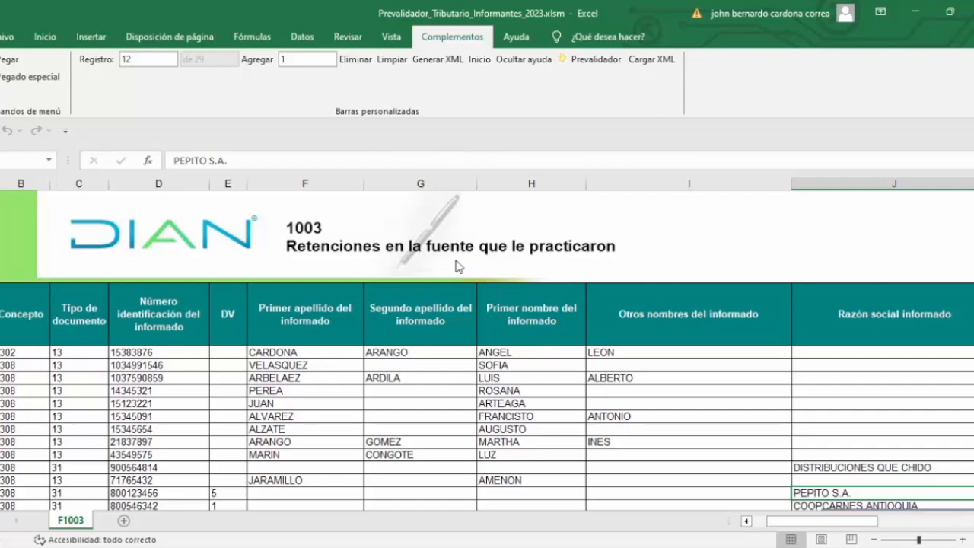
left_click(480, 61)
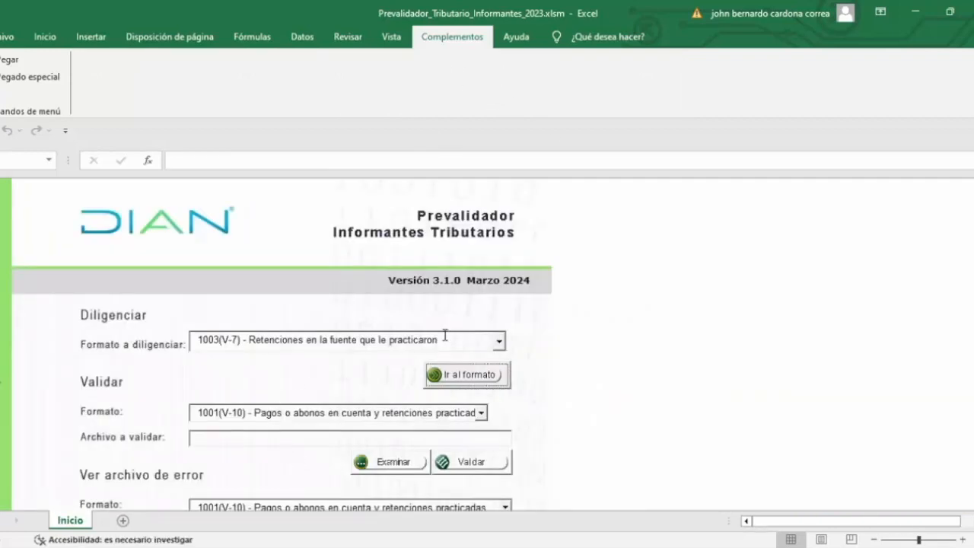
Step: Choose 1005(V-7) - Impuesto a las ventas por pagar-Descontable as the format to fill in and open it
left_click(499, 343)
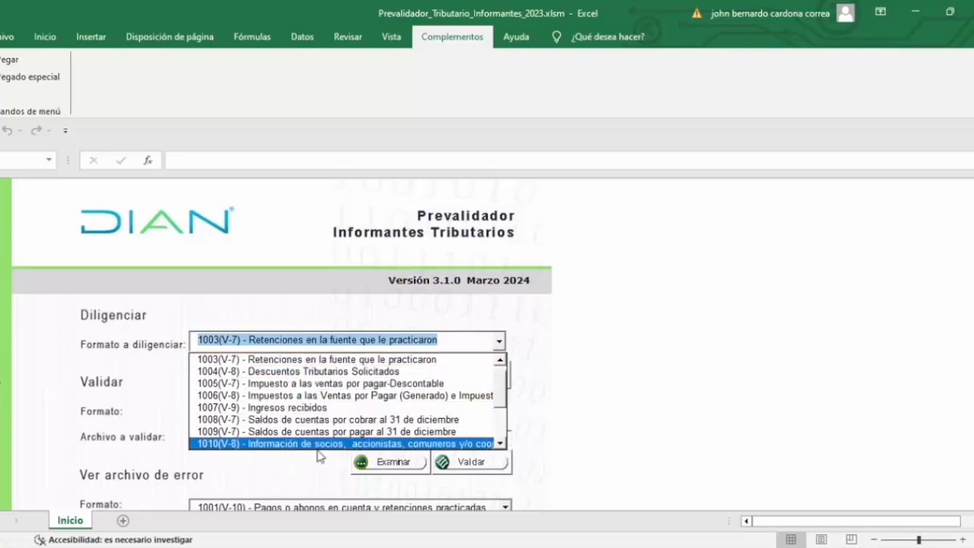
left_click(305, 385)
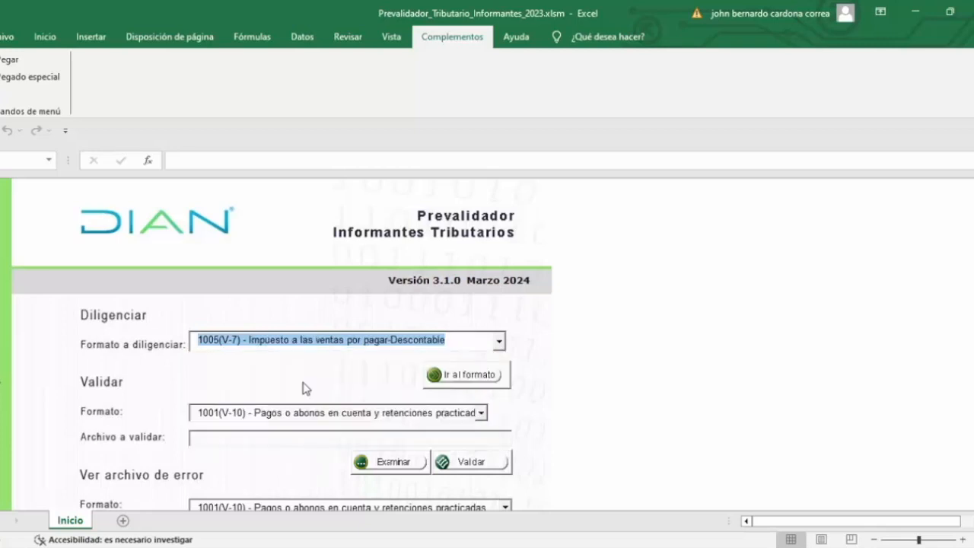
left_click(458, 375)
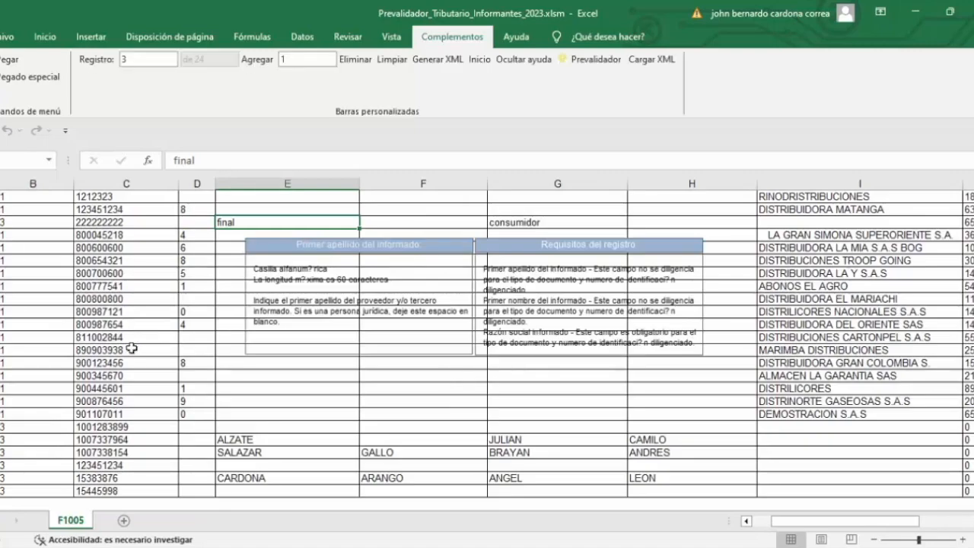
Step: Select and copy all format 1005 records from Tipo de documento through the IVA resultante column, and dismiss the copy selection
key("Up")
key("Up")
key("Up")
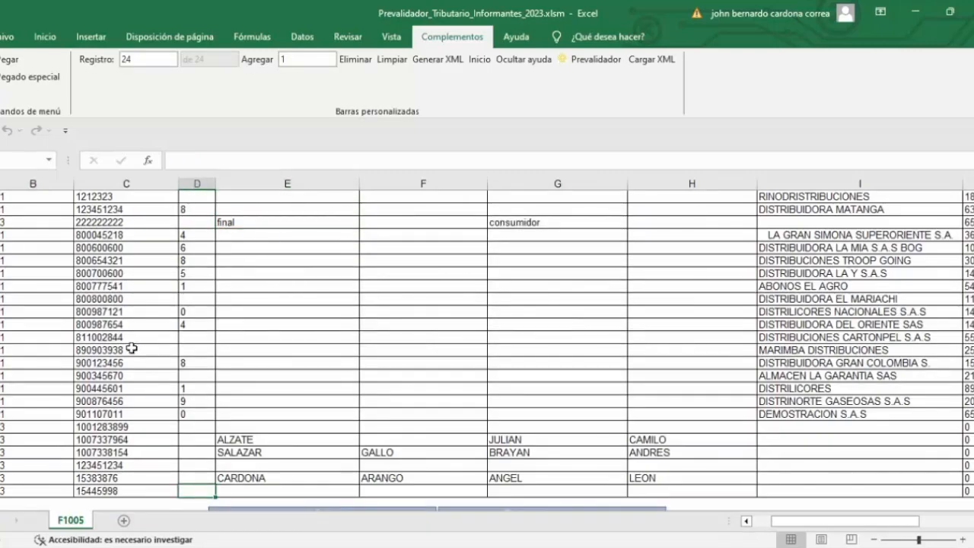
key("Up")
key("Up")
key("Up")
key("Up")
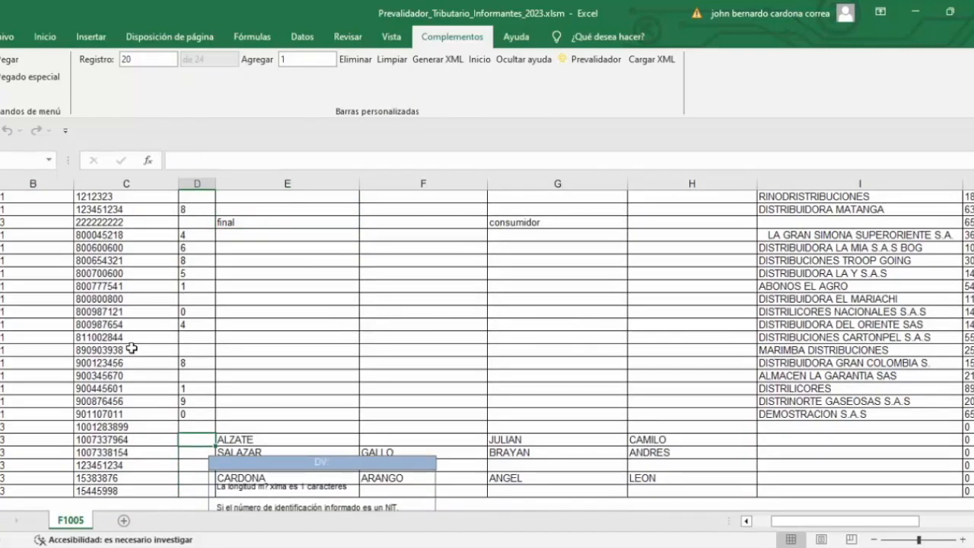
scroll(246, 393, "up", 5)
left_click(22, 353)
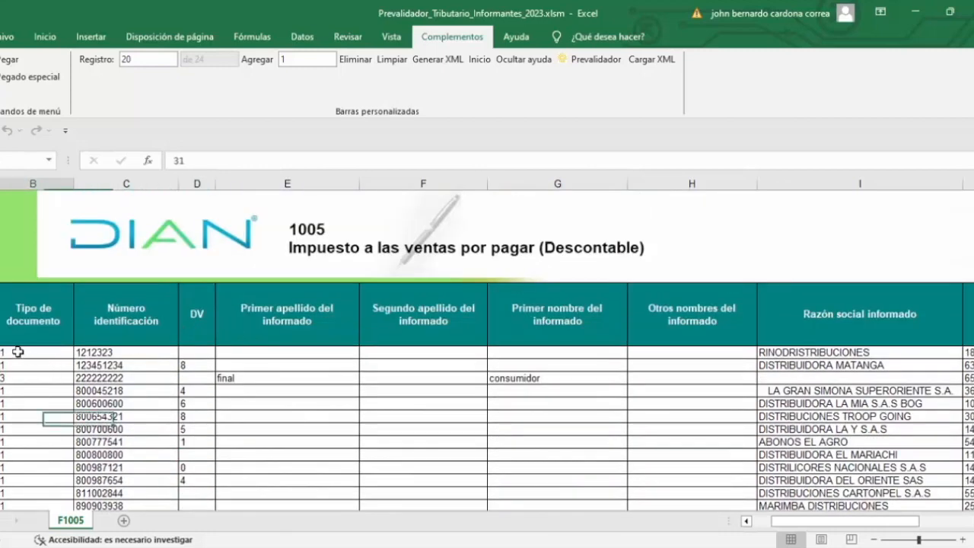
key("ctrl+shift+Right")
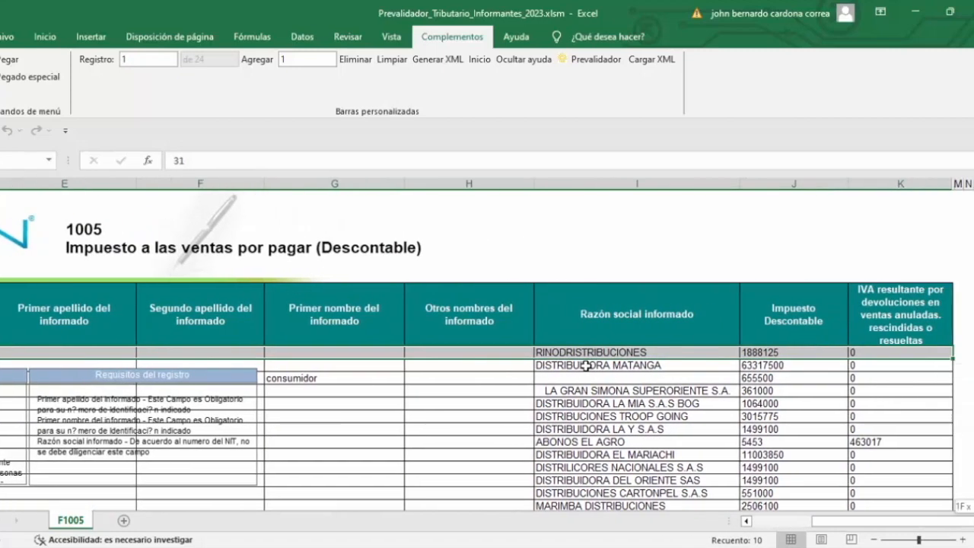
key("ctrl+shift+Down")
key("ctrl+c")
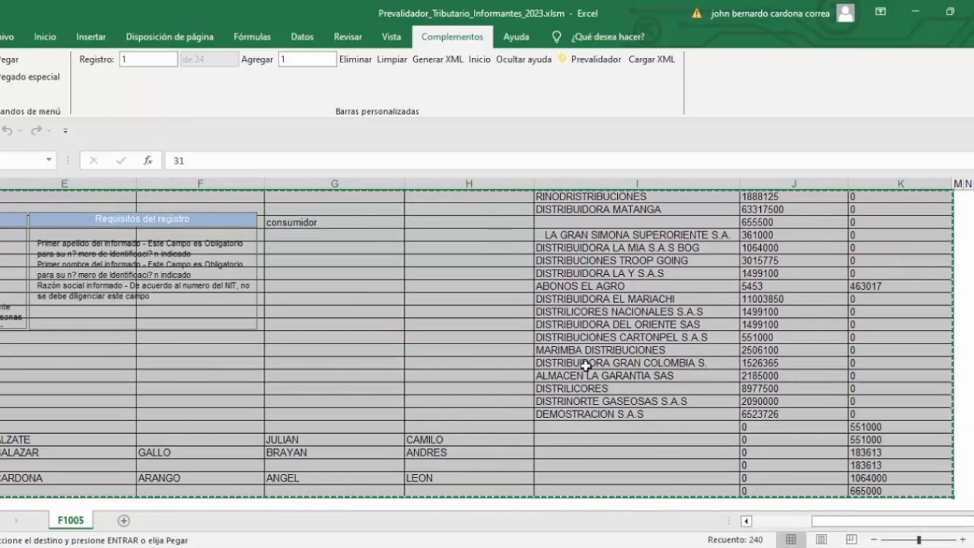
left_click(342, 260)
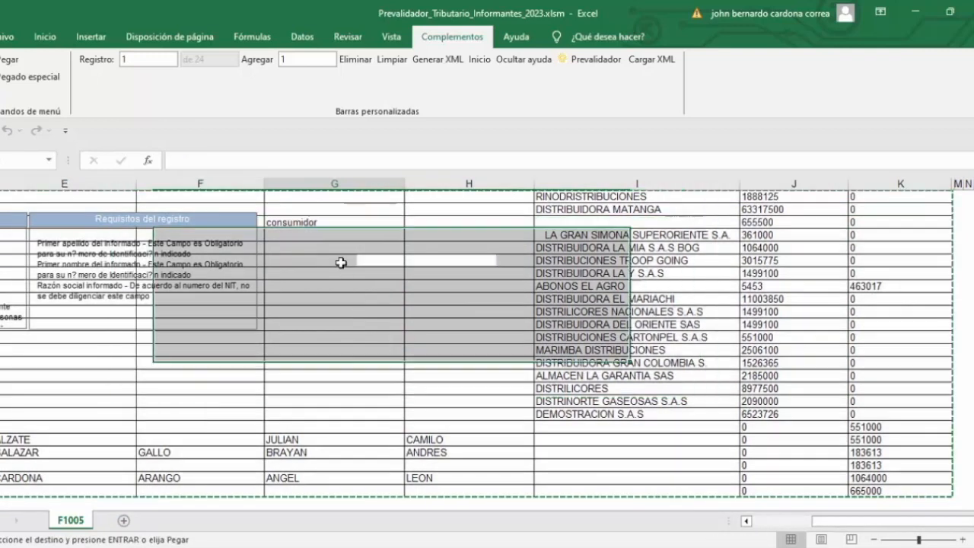
key("Escape")
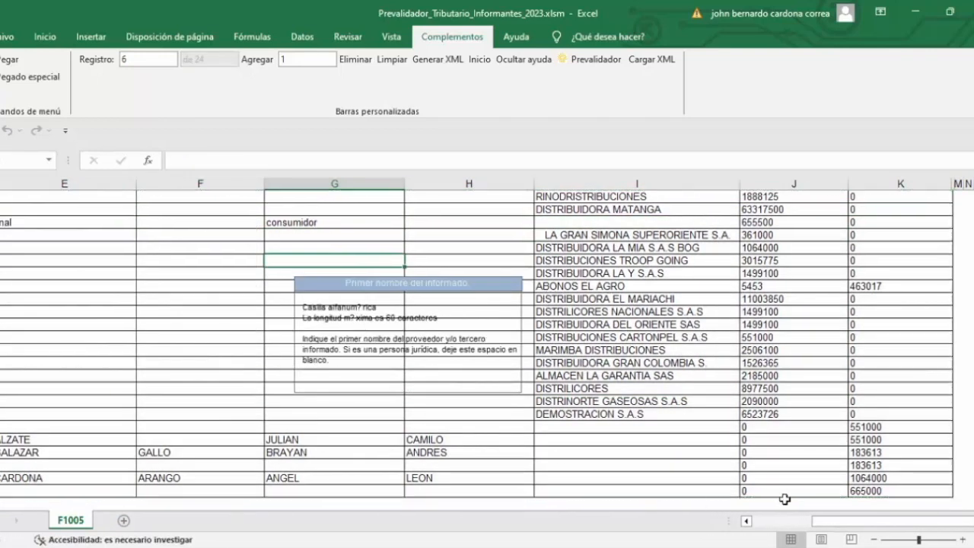
left_click_drag(851, 523, 811, 523)
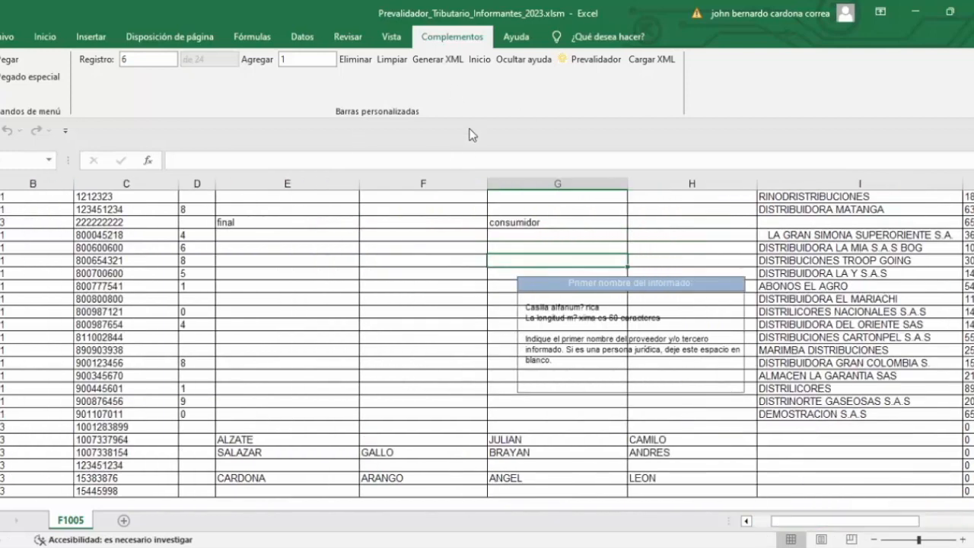
Step: Try to generate the format 1005 XML file and examine the errors listed for records 1 and 2
left_click(437, 60)
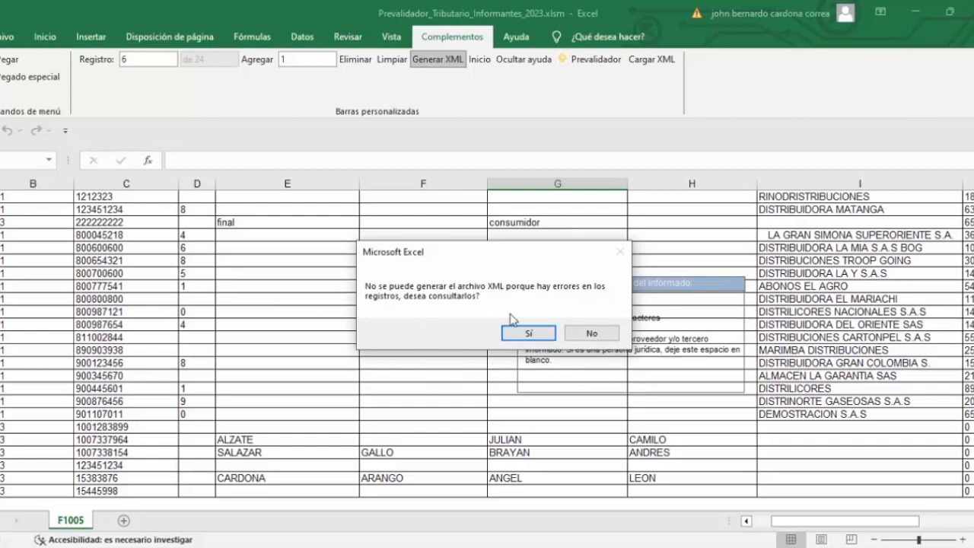
left_click(528, 333)
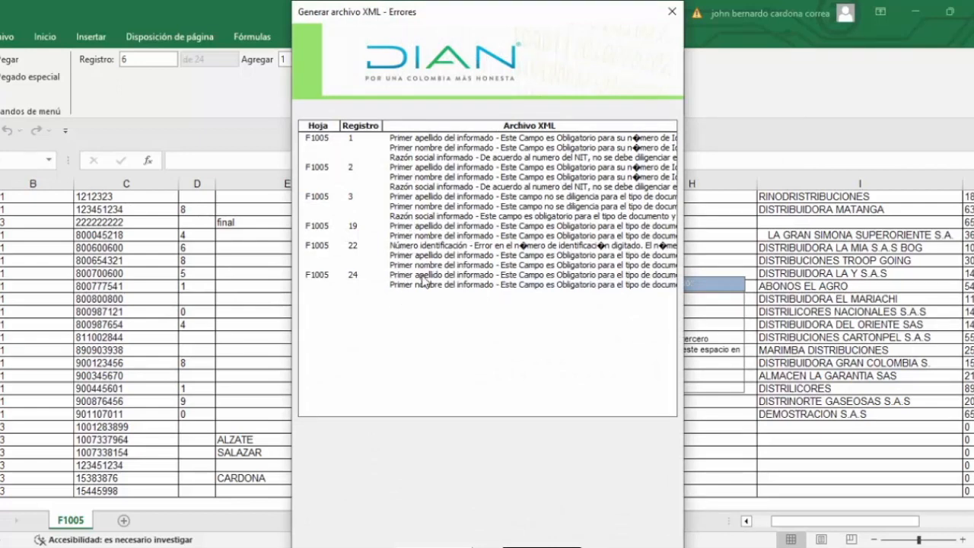
left_click(409, 138)
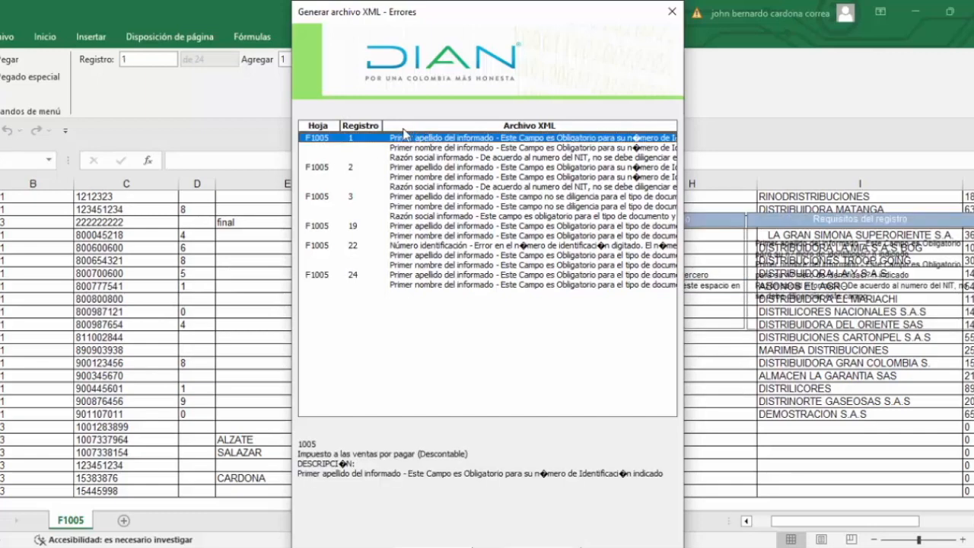
left_click(417, 148)
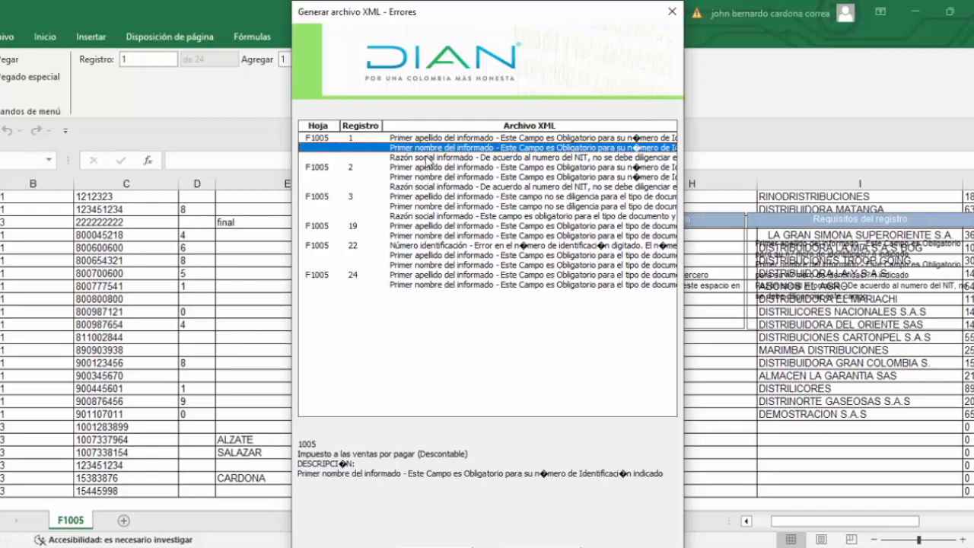
left_click(428, 158)
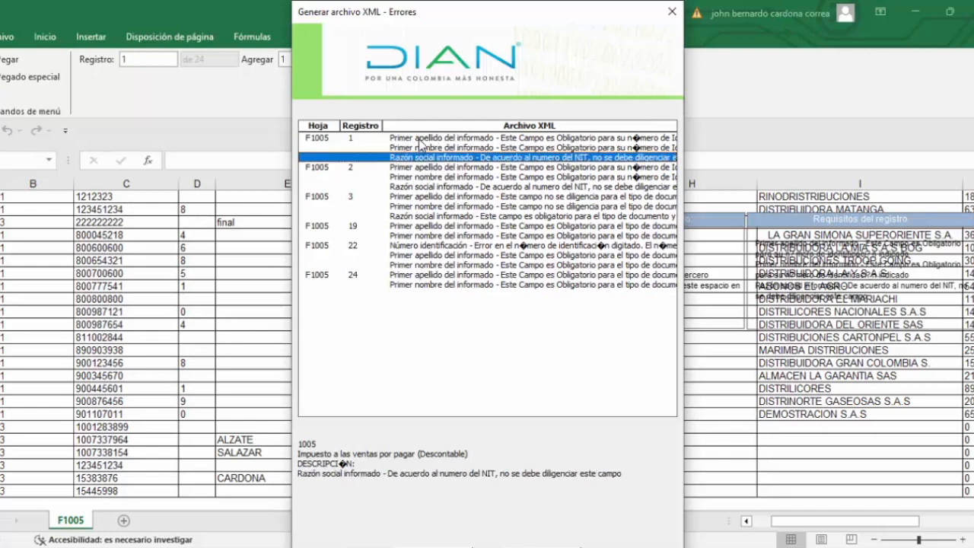
left_click(420, 138)
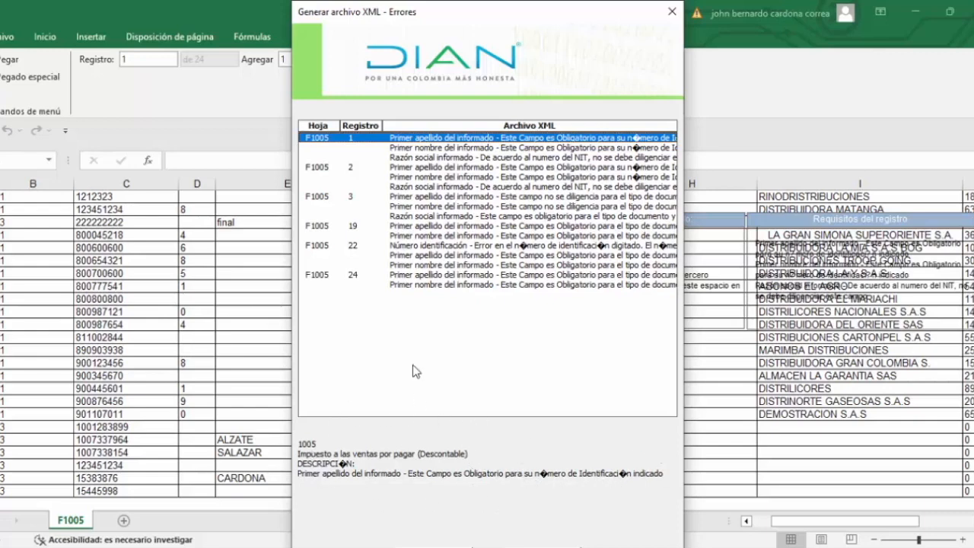
left_click(411, 151)
left_click(409, 159)
left_click(410, 167)
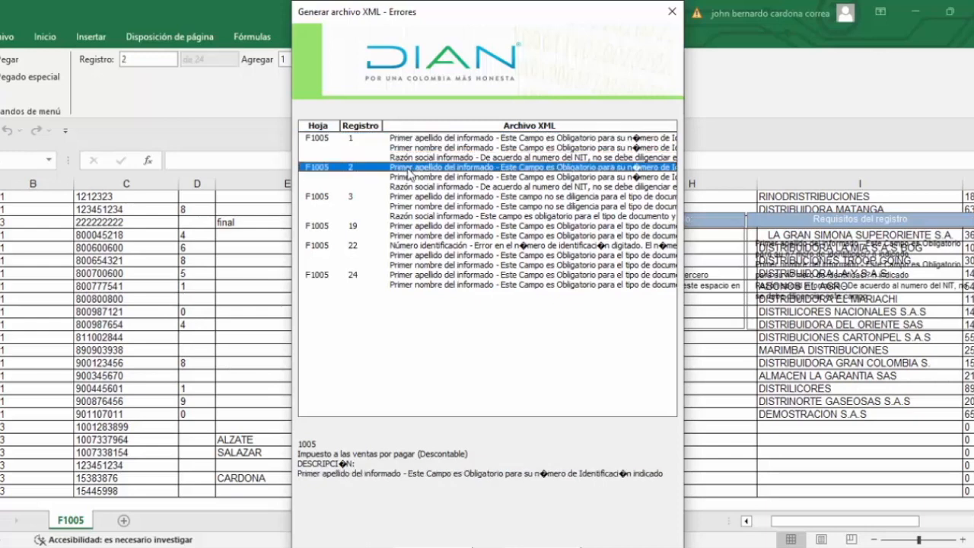
left_click(409, 139)
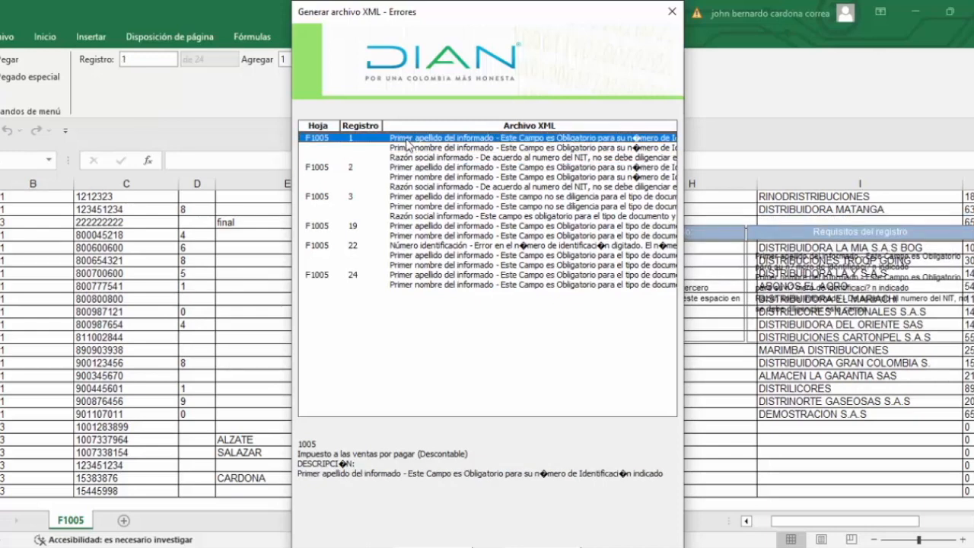
left_click(672, 11)
Step: Replace the Número identificación of record 1, RINODRISTRIBUCIONES, with a nine-digit company NIT
key("Left")
key("Left")
key("Left")
key("Left")
key("Left")
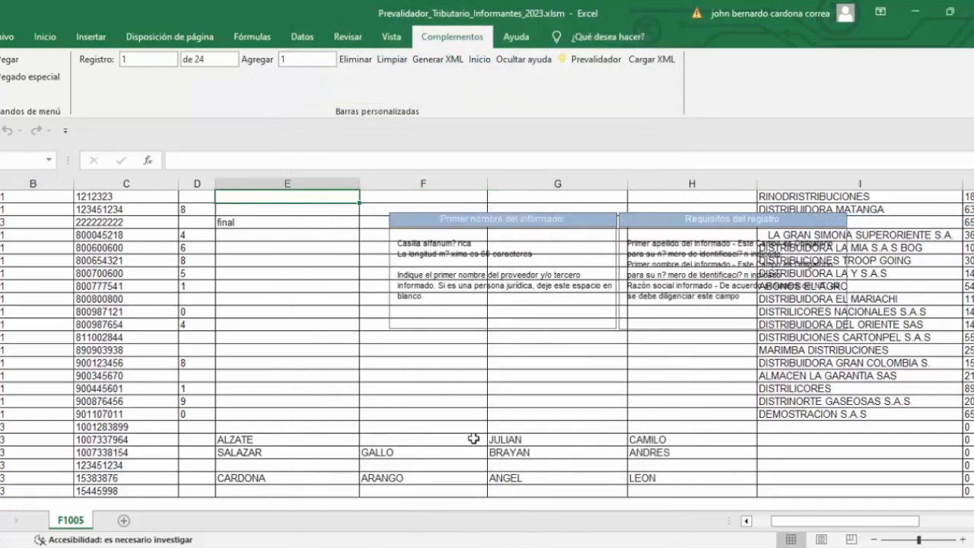
key("ctrl+End")
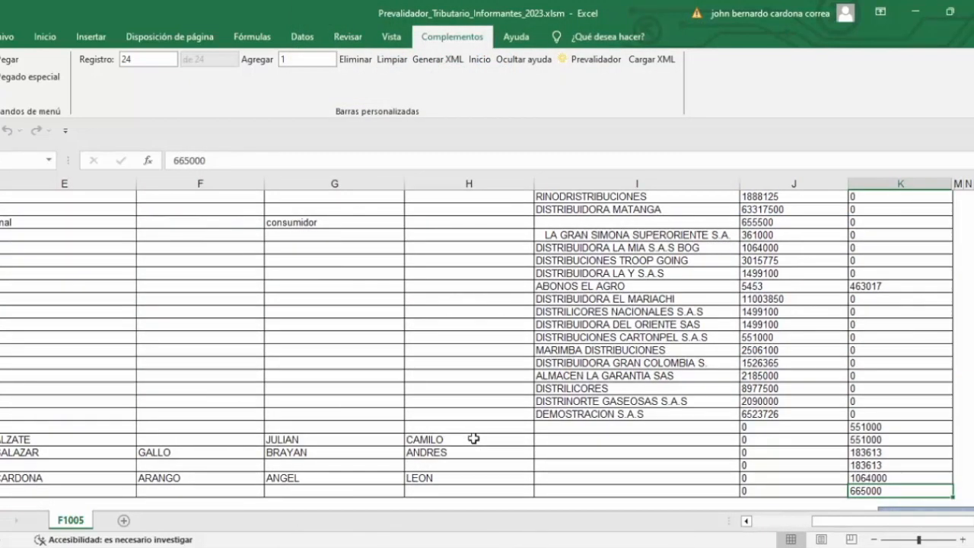
key("ctrl+Home")
key("Right")
key("Right")
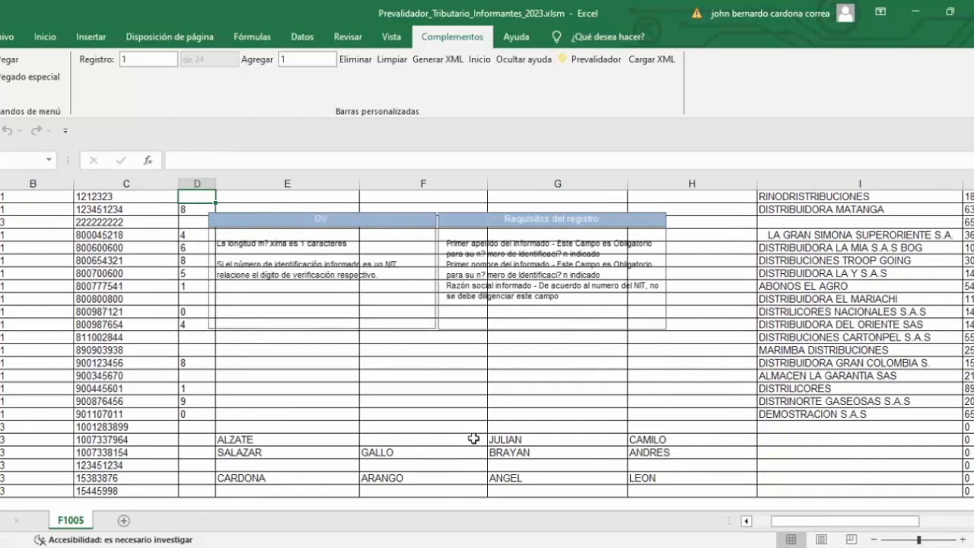
key("Right")
key("Right")
key("Right")
key("Right")
key("Right")
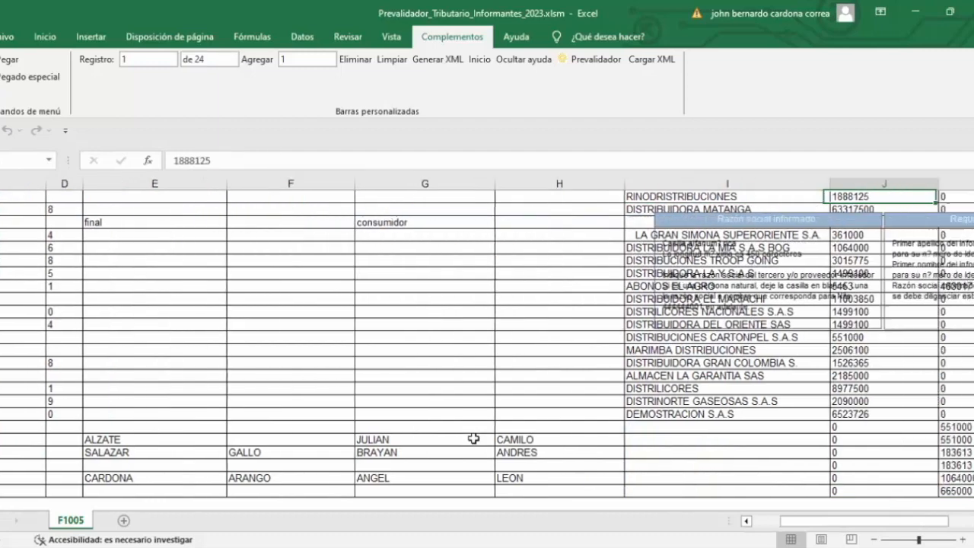
key("Left")
key("Left")
key("Left")
key("Left")
key("Left")
key("Left")
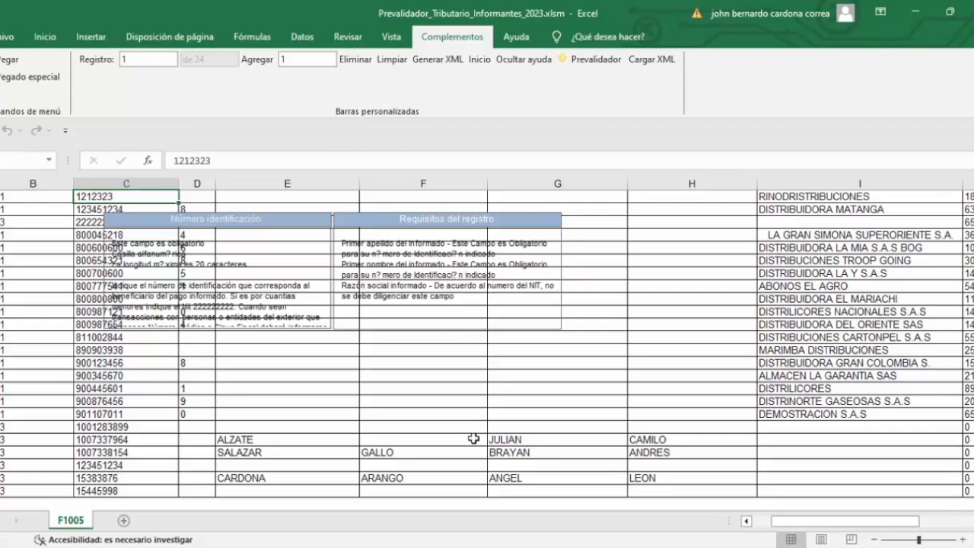
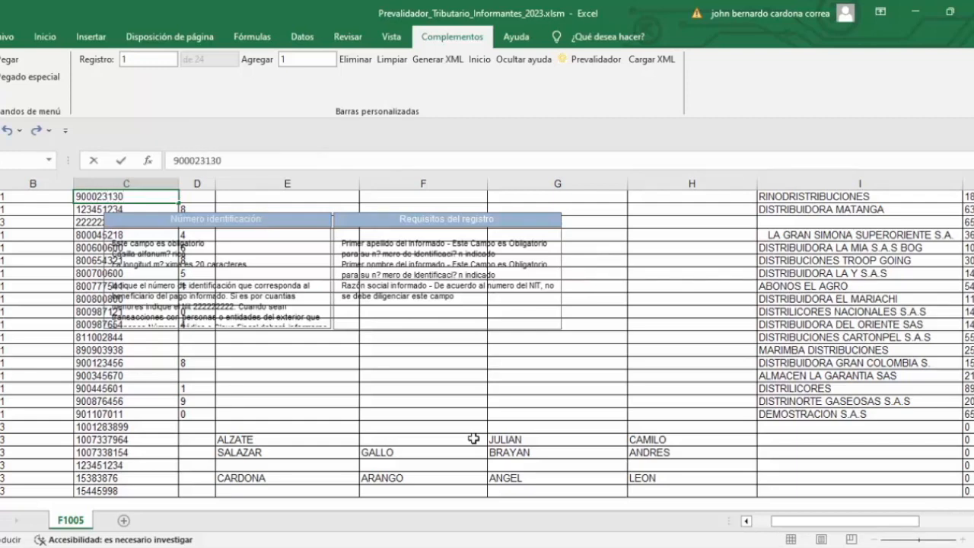
key("Tab")
key("Tab")
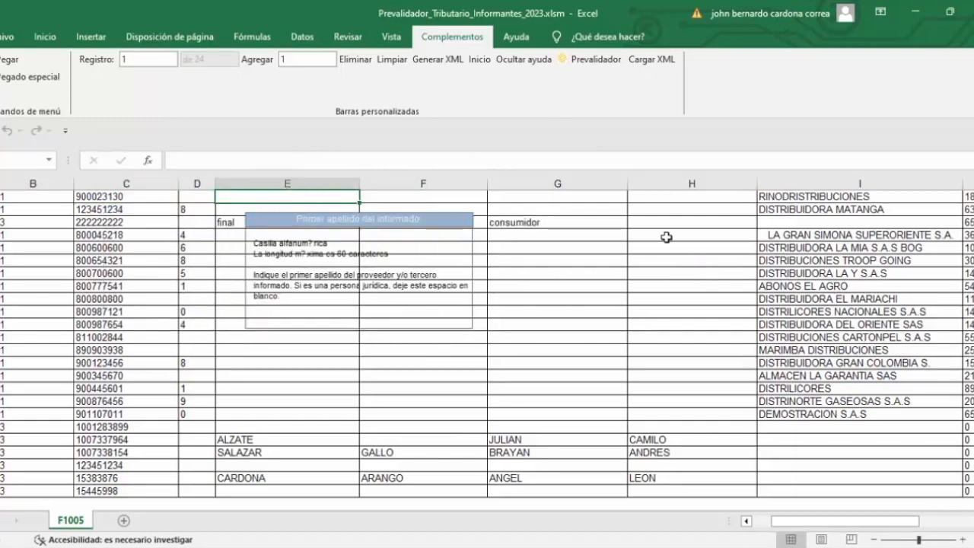
Step: Try again to generate the format 1005 XML file and examine the first error listed for record 2
left_click(438, 63)
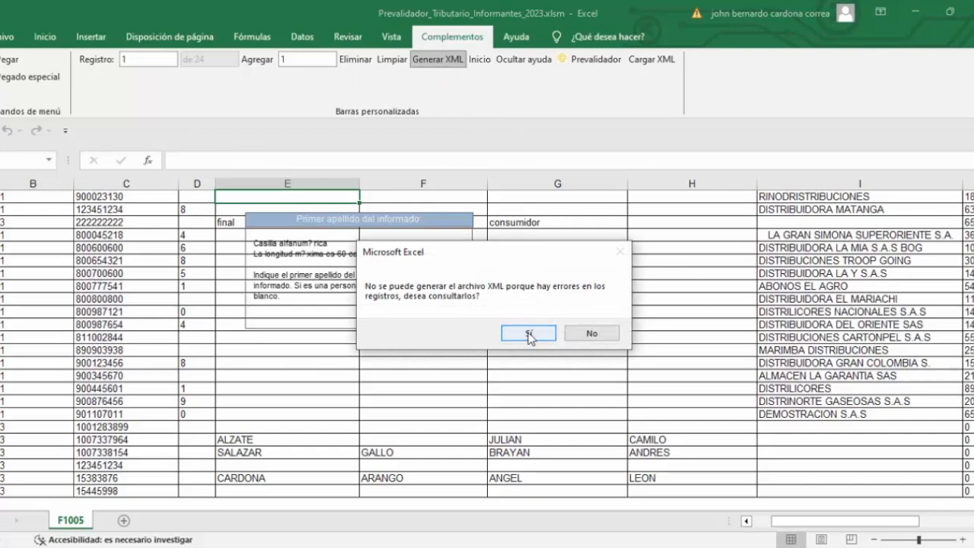
left_click(529, 333)
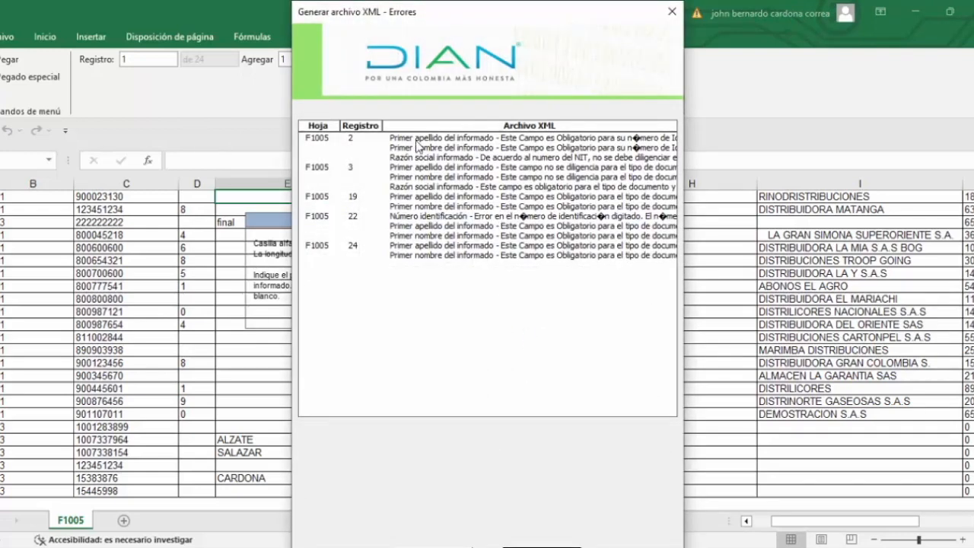
left_click(417, 140)
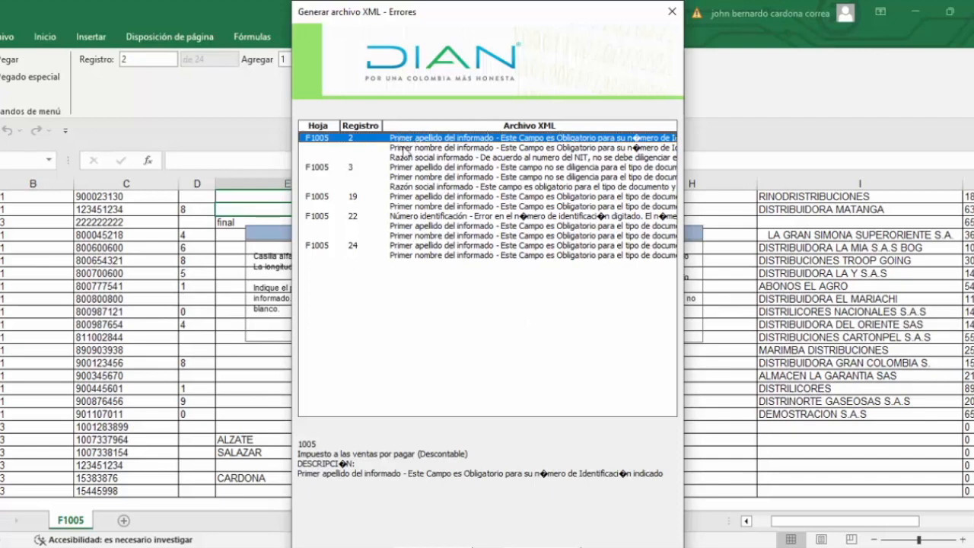
left_click(672, 15)
Step: Replace the Número identificación of record 2, DISTRIBUIDORA MATANGA, with a nine-digit company NIT
key("Left")
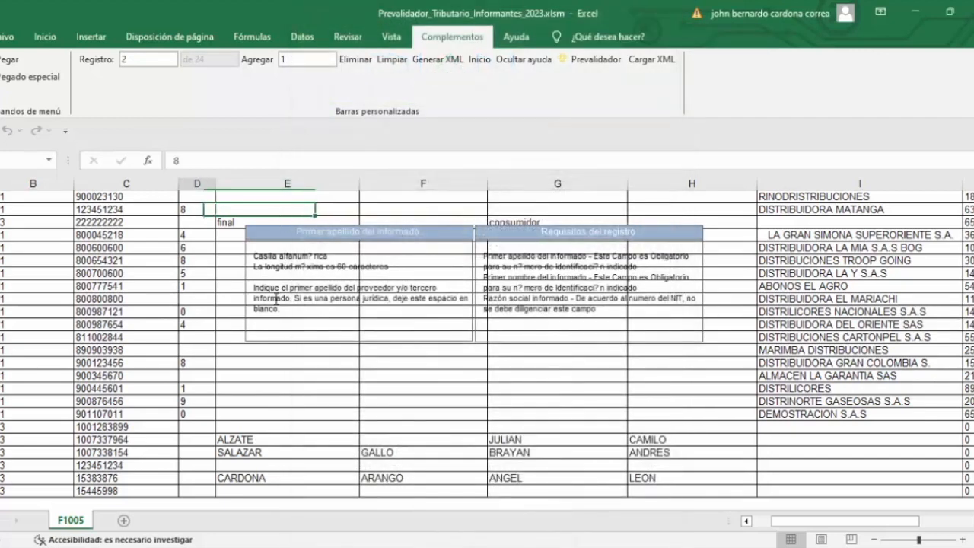
key("Left")
key("Right")
key("Right")
key("Right")
key("Right")
key("Right")
key("Right")
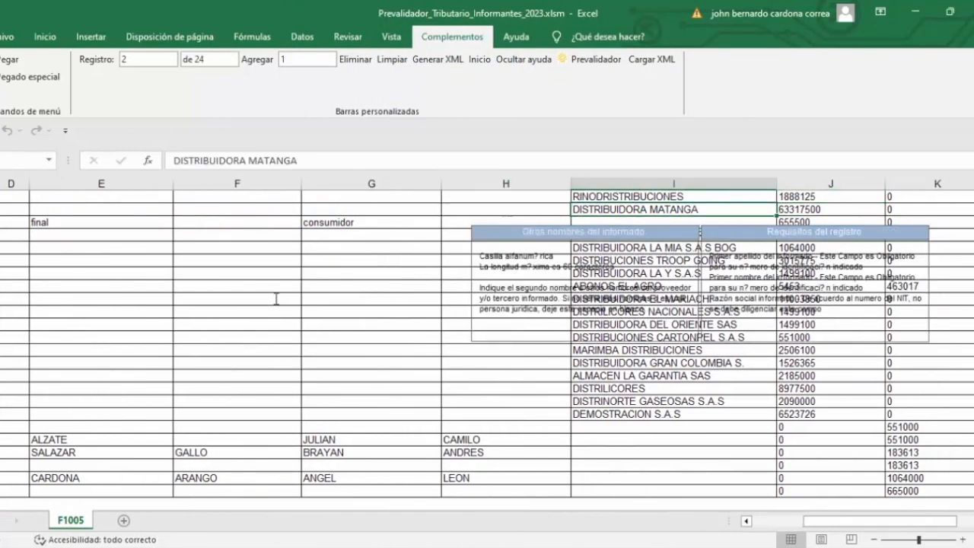
key("Left")
key("Left")
key("Left")
key("Left")
key("Left")
key("Left")
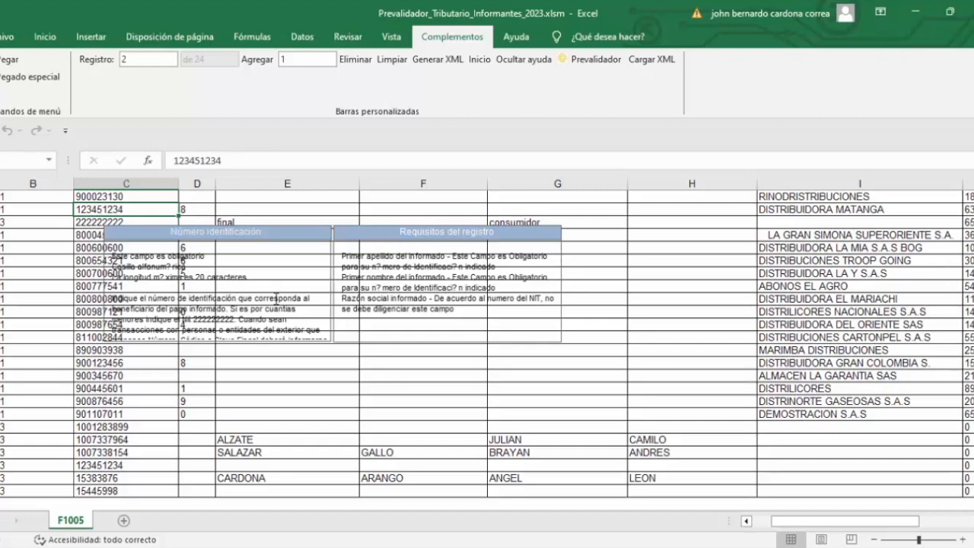
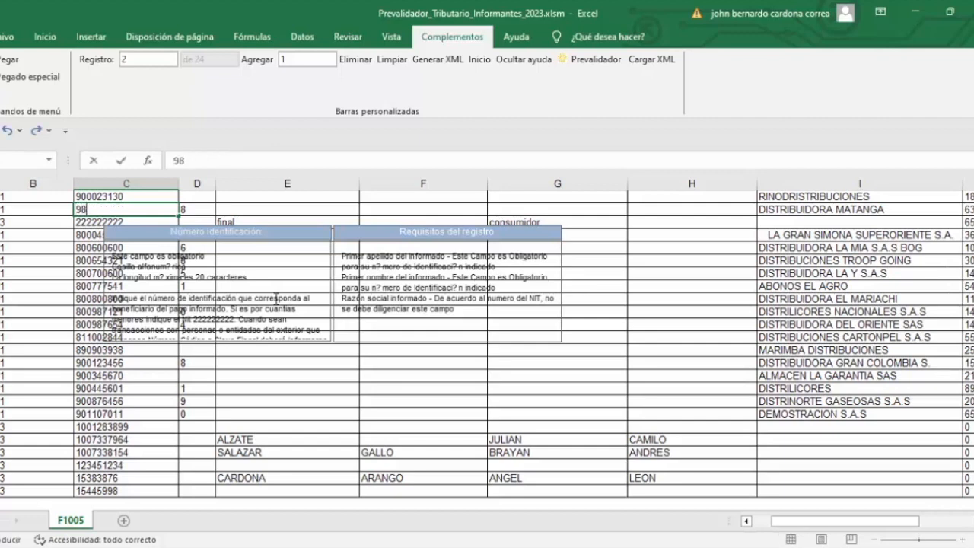
Step: Clear the DV check digit of record 2, DISTRIBUIDORA MATANGA
left_click(196, 207)
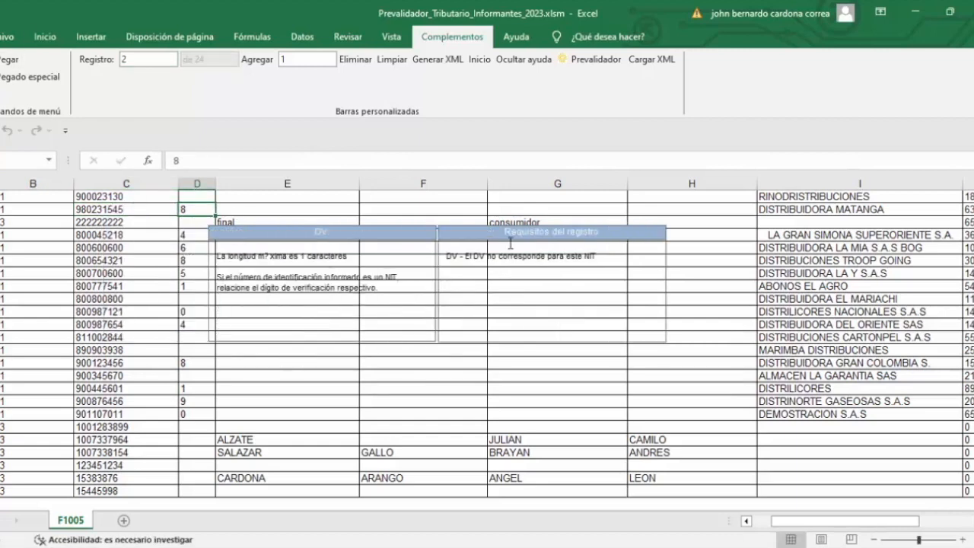
key("BackSpace")
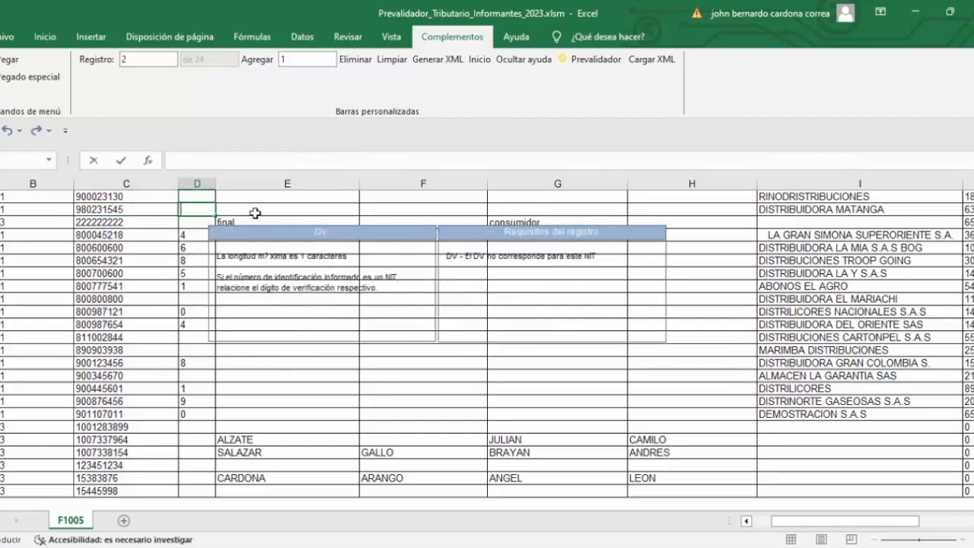
left_click(259, 209)
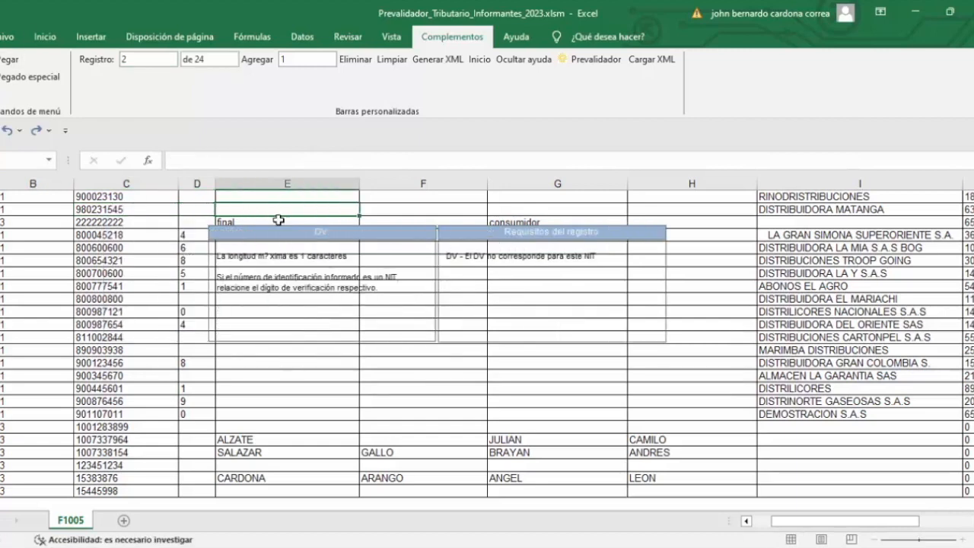
Step: Try again to generate the format 1005 XML file and examine the errors listed for record 3
left_click(436, 64)
left_click(525, 335)
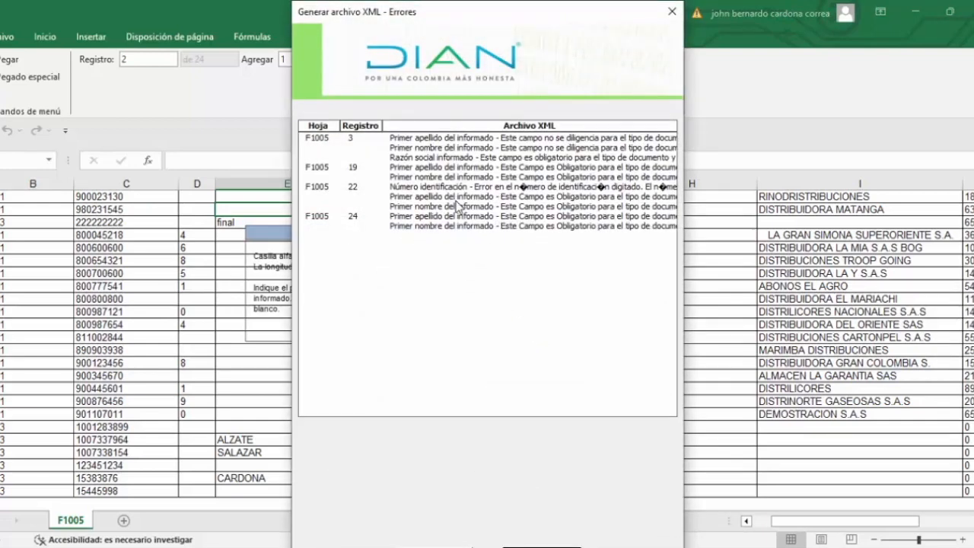
left_click(419, 139)
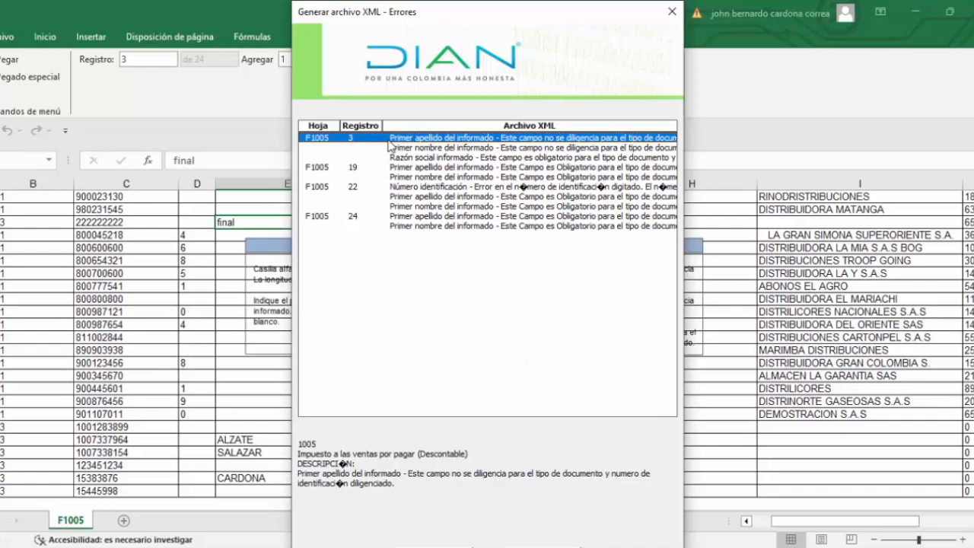
left_click(442, 149)
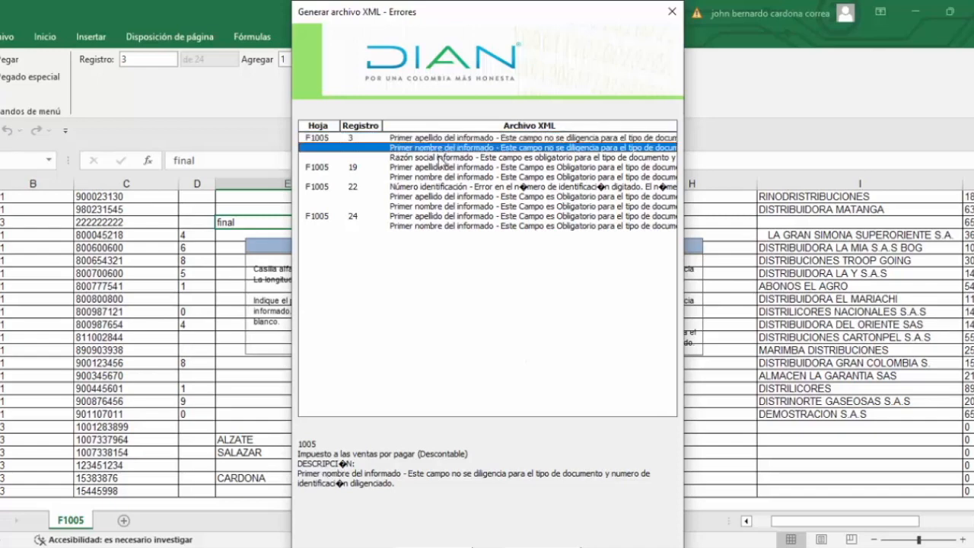
left_click(436, 158)
left_click(665, 19)
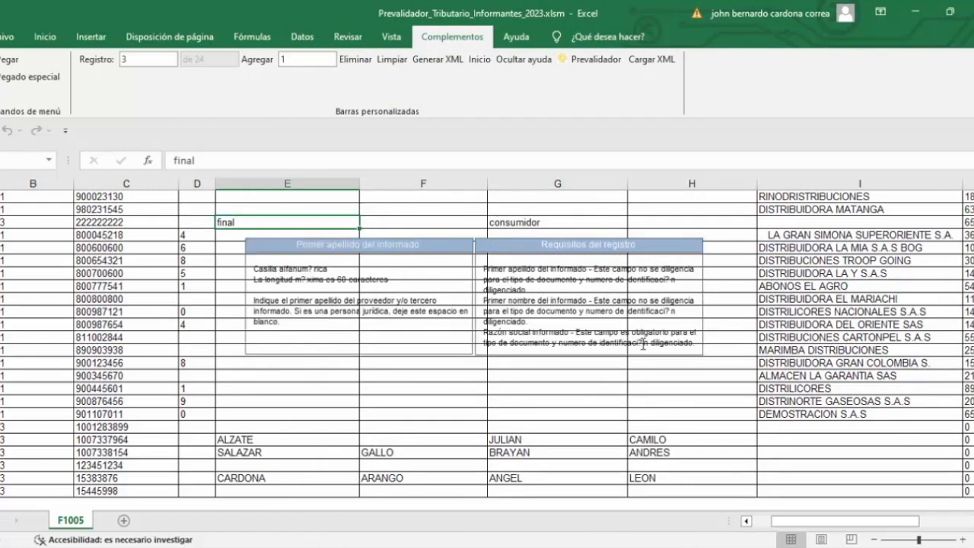
Step: Clear the Primer apellido and Primer nombre of record 3, the final consumer entry
key("Left")
key("Left")
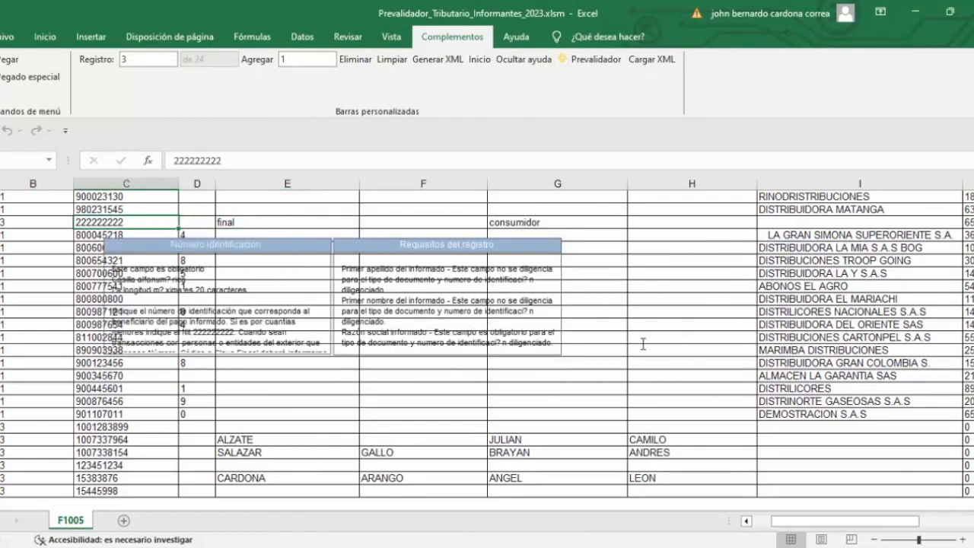
key("Right")
key("Right")
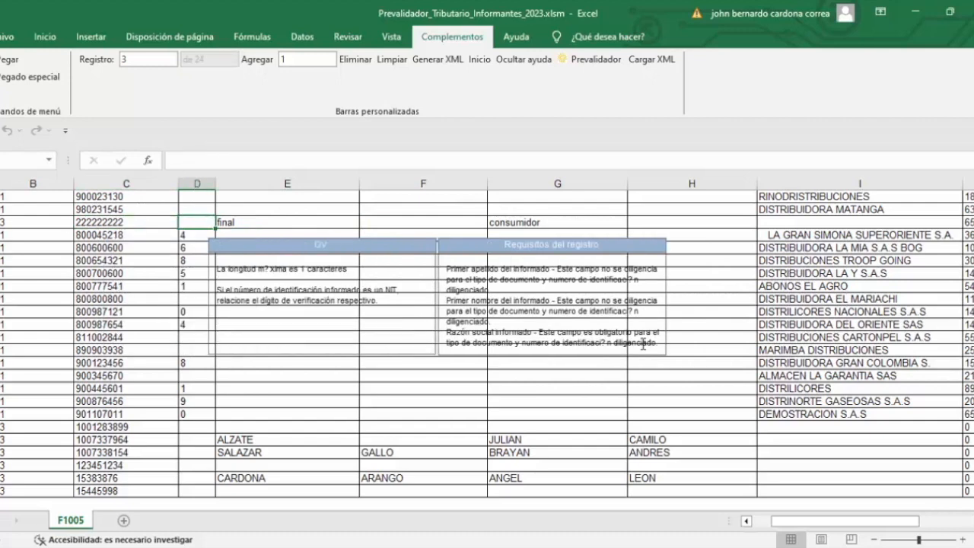
key("Right")
key("Right")
key("Right")
key("Right")
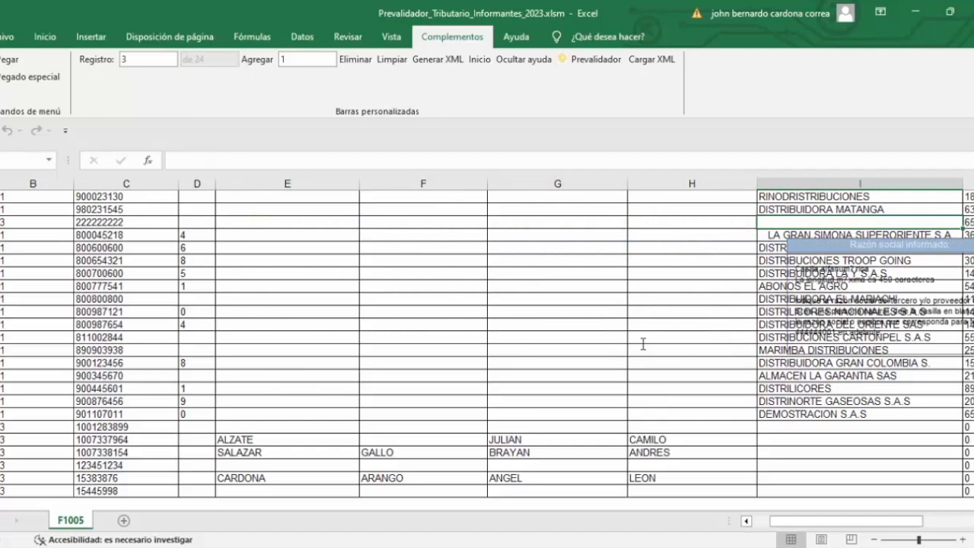
Step: Enter COSUMIDOR FINAL as the Razón social informado of record 3
type("consum")
key("BackSpace")
key("BackSpace")
key("BackSpace")
key("BackSpace")
key("BackSpace")
key("BackSpace")
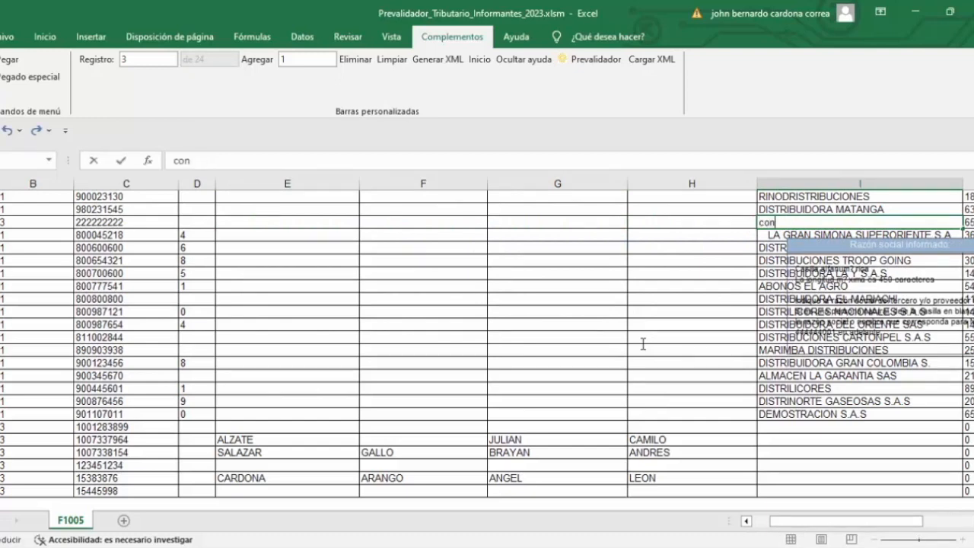
type("COSUMIDOR FINAL")
key("Return")
key("Return")
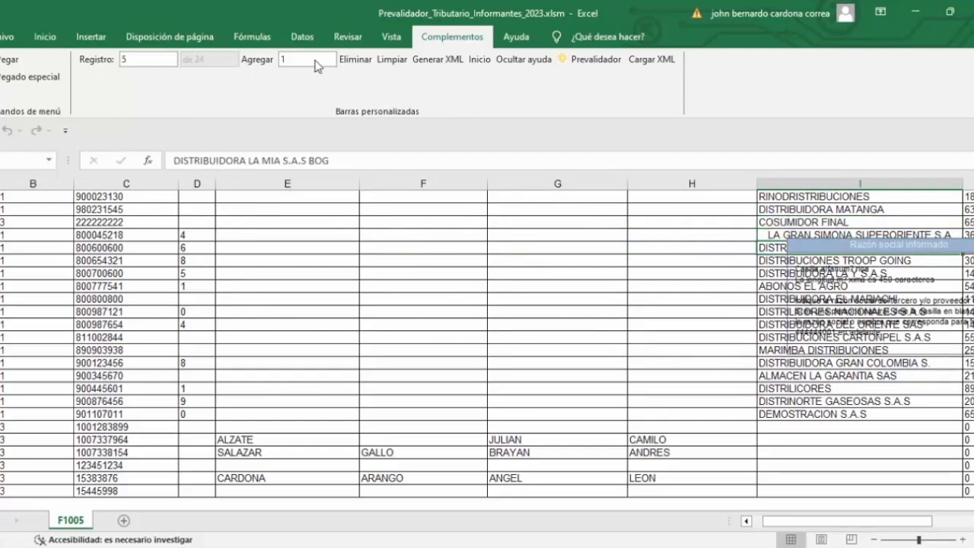
Step: Try again to generate the format 1005 XML file and examine the first error listed for record 19
left_click(435, 62)
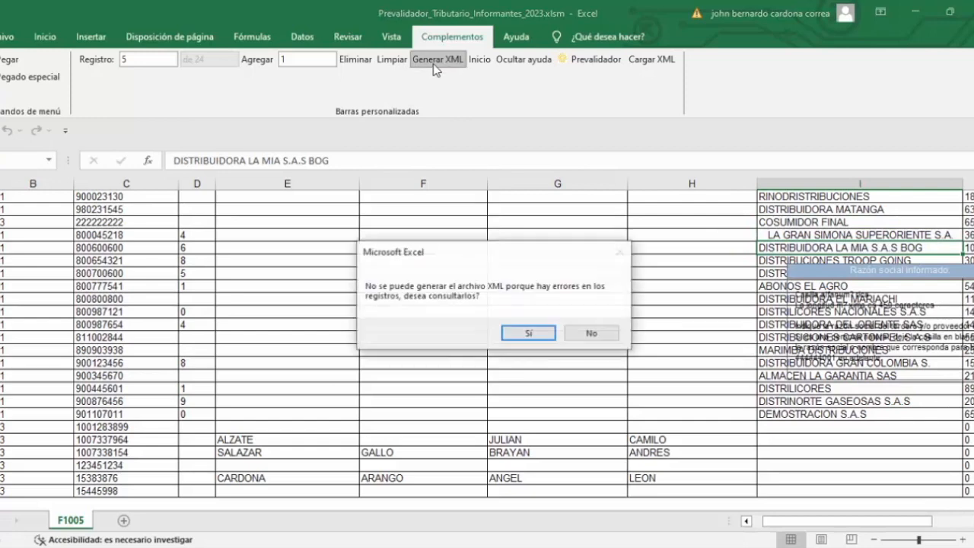
left_click(530, 333)
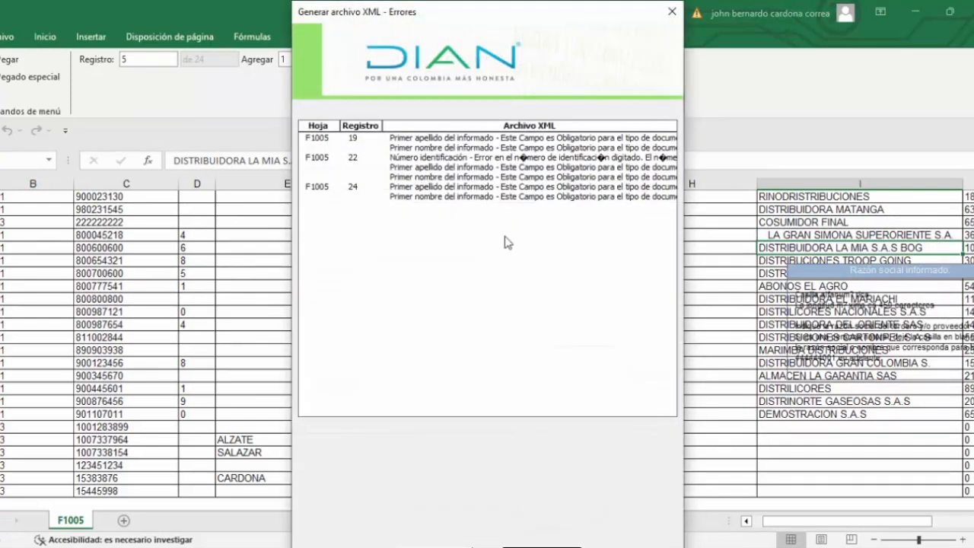
left_click(429, 138)
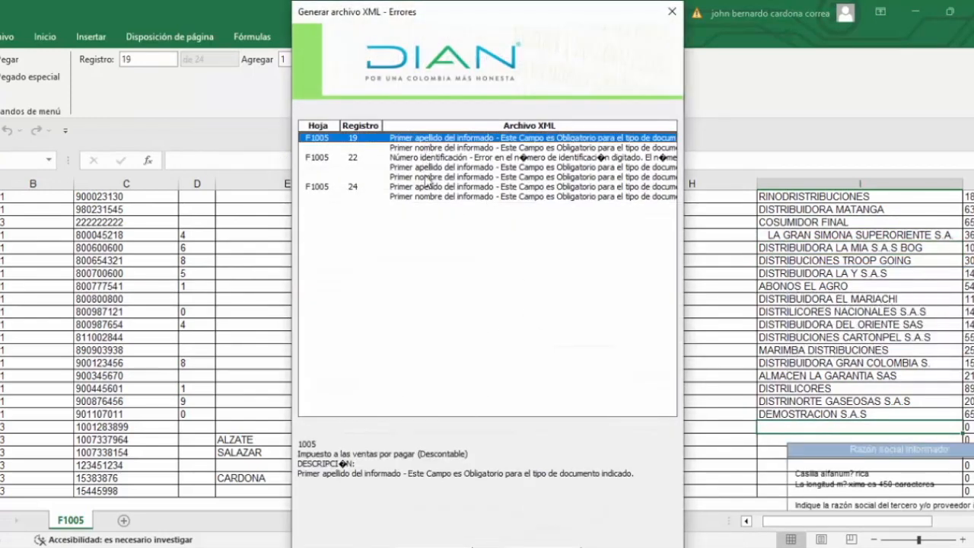
left_click(672, 12)
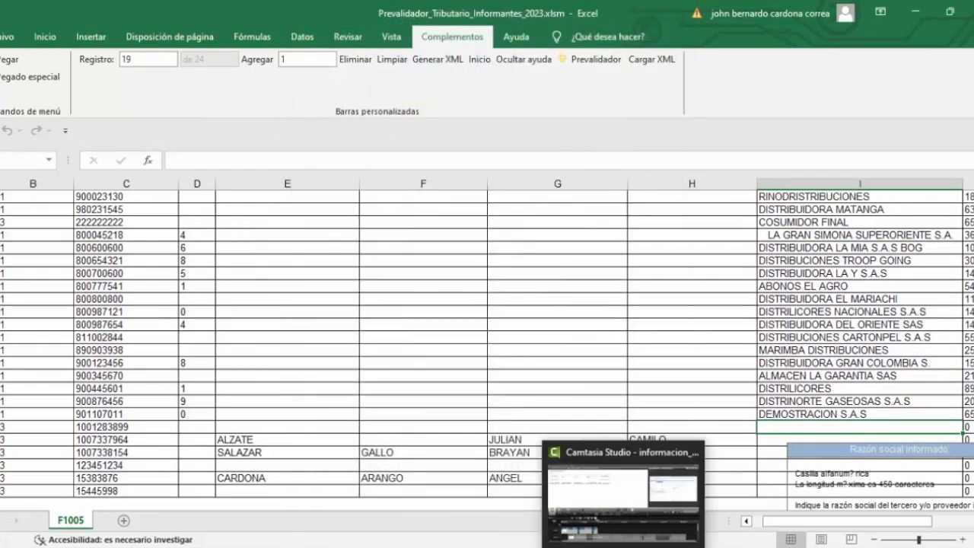
Step: Fill in the missing Primer apellido of record 19 with the person's first surname
key("Left")
key("Left")
key("Left")
key("Left")
key("Left")
key("Left")
key("Left")
key("Right")
key("Right")
key("Right")
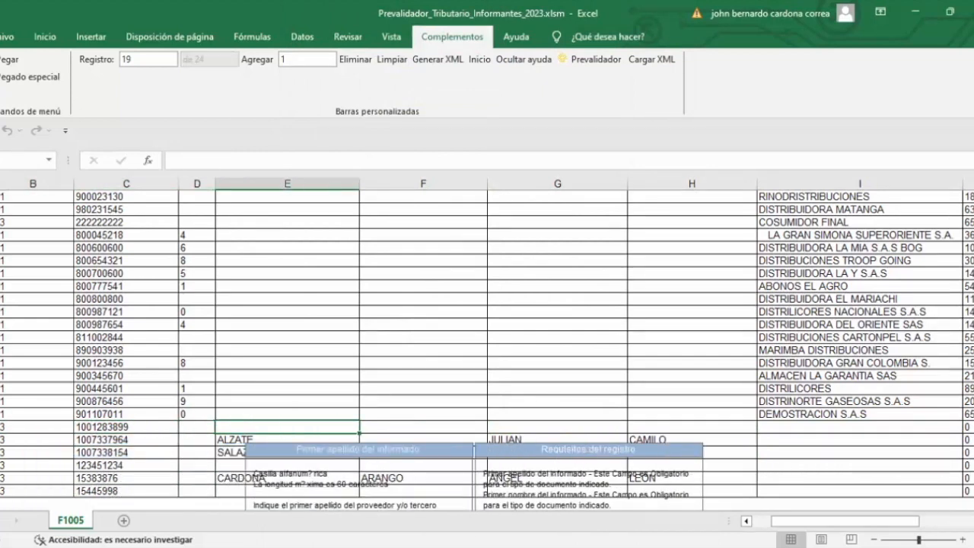
key("Left")
key("Left")
key("Left")
key("Right")
key("Right")
key("Right")
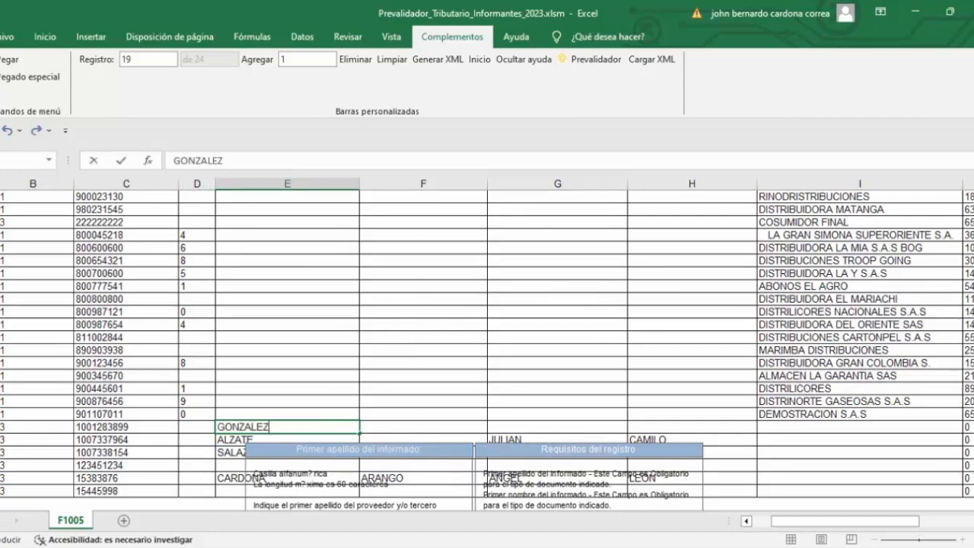
Step: Complete record 19 with the person's second surname and first name
key("Tab")
key("Tab")
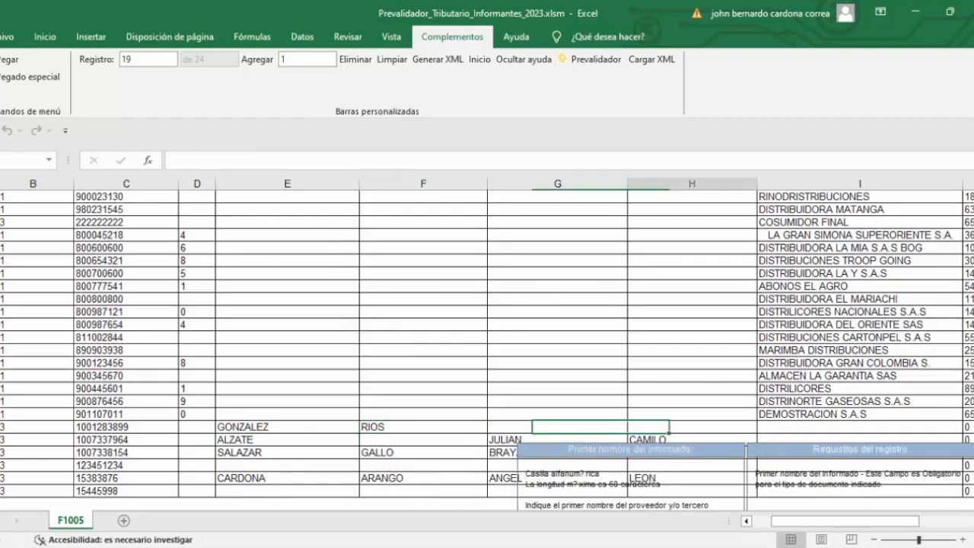
key("Tab")
key("shift+Tab")
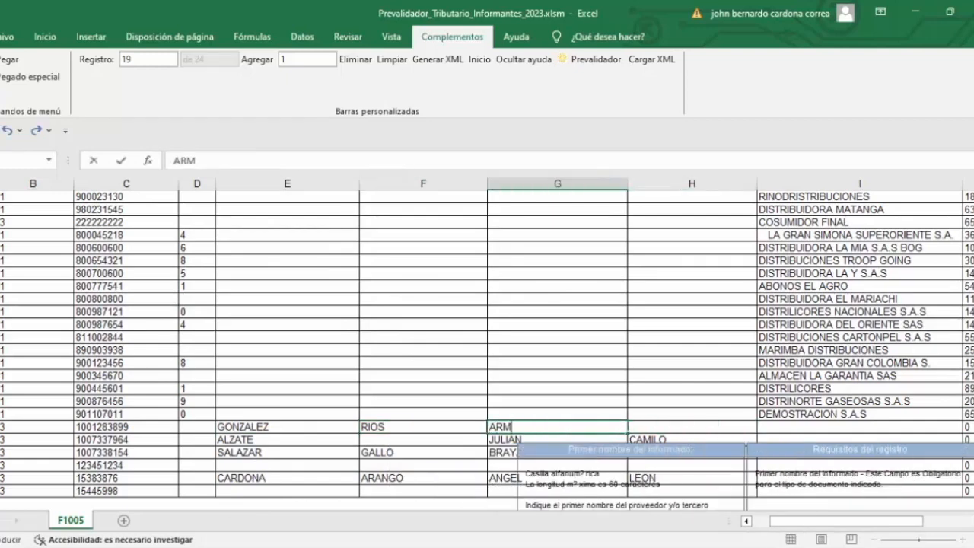
key("Return")
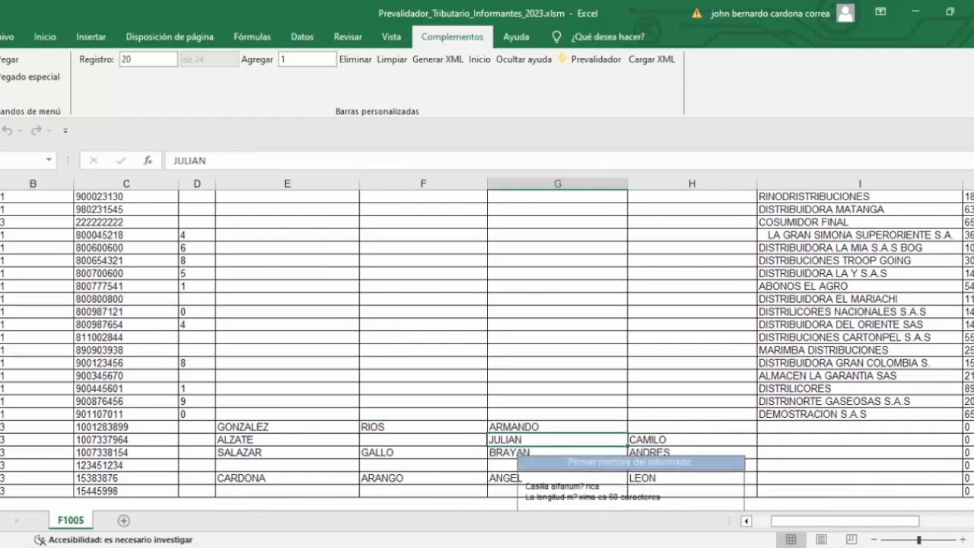
Step: Try again to generate the format 1005 XML file and examine the Número identificación error of record 22
left_click(439, 64)
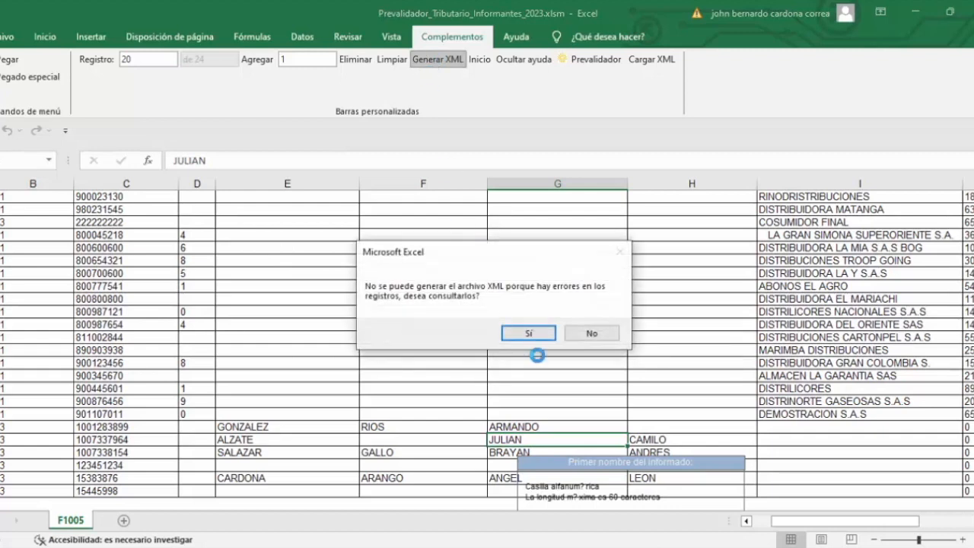
left_click(531, 334)
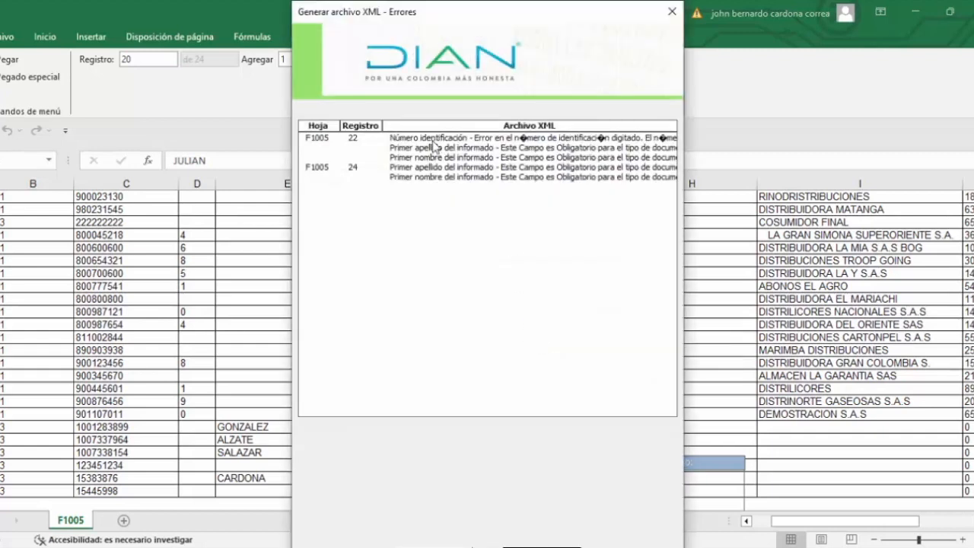
left_click(435, 141)
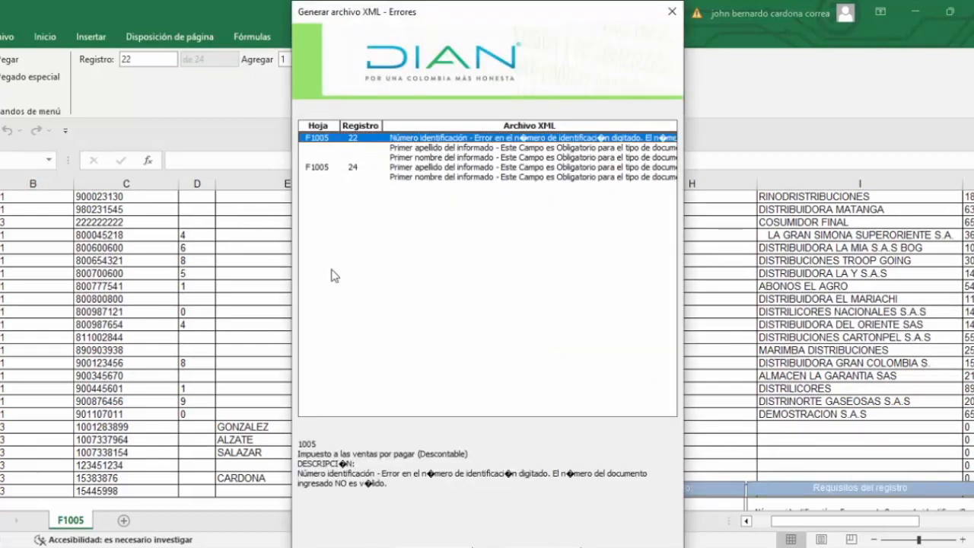
left_click(672, 11)
Step: Replace the Número identificación of record 22 with an eight-digit personal ID number
key("Left")
key("Left")
key("Left")
key("Left")
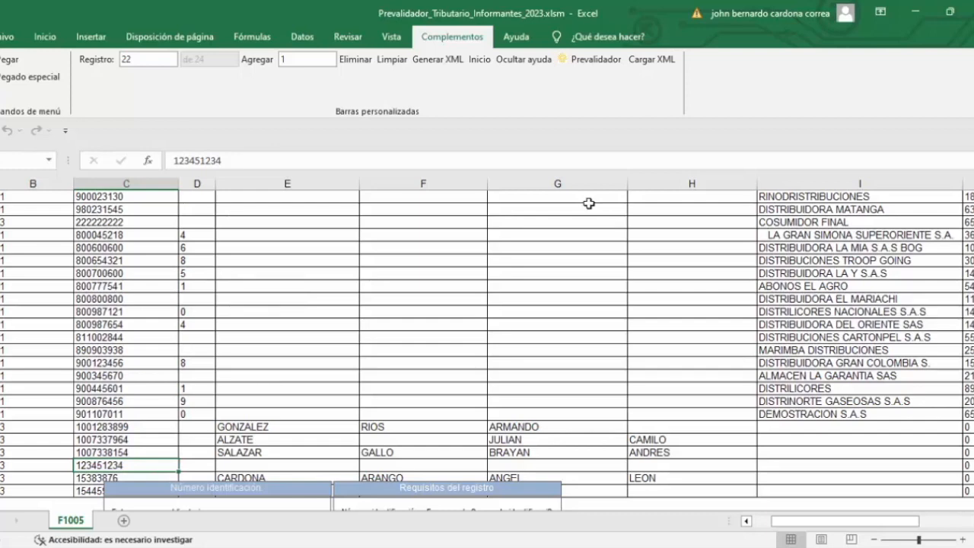
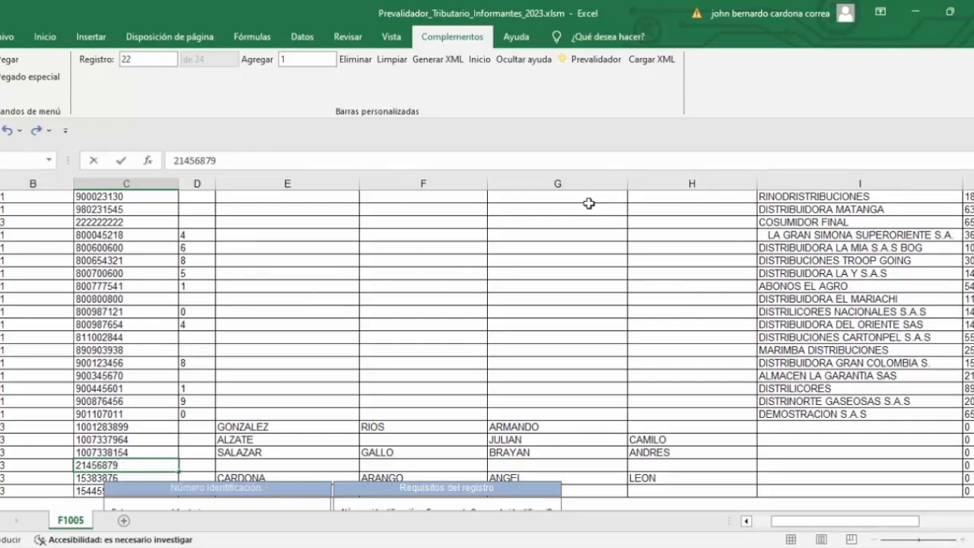
key("Tab")
Step: Fill in the Primer apellido and Primer nombre of record 22 with the person's surname and first name
key("Tab")
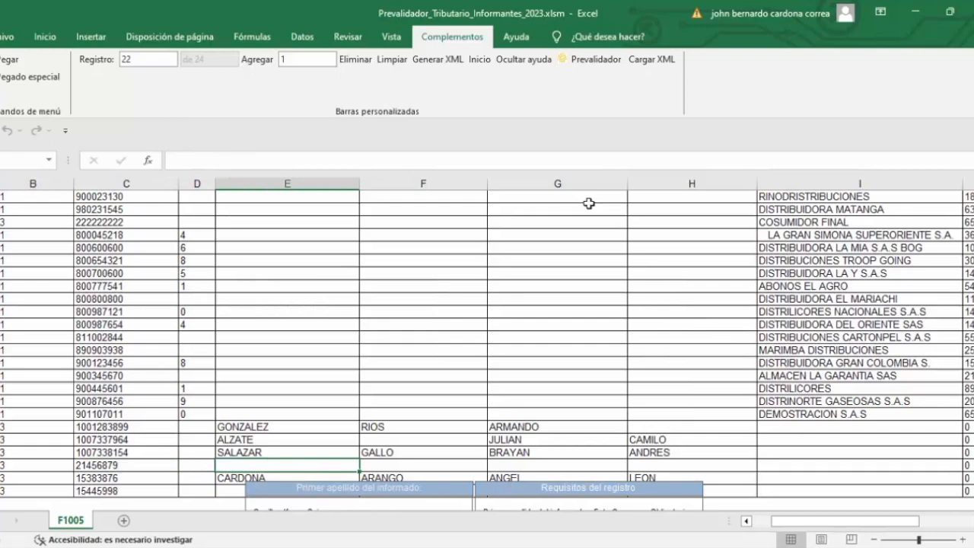
key("Tab")
key("Return")
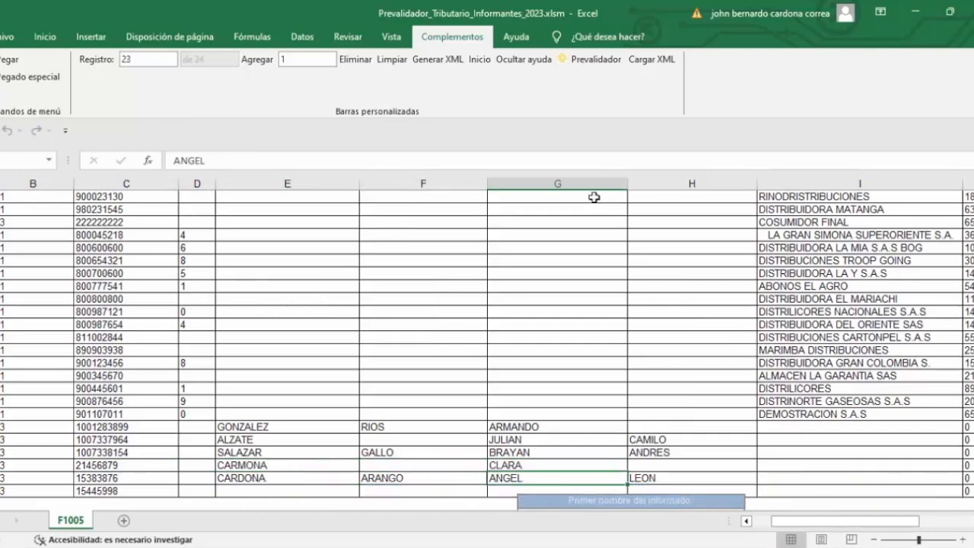
Step: Try again to generate the format 1005 XML file and examine the first error listed for record 24
left_click(448, 64)
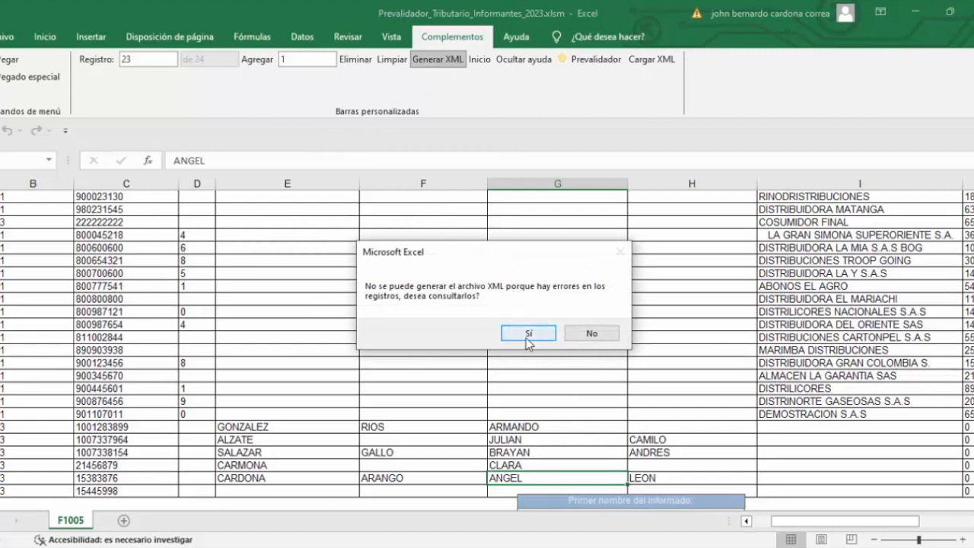
left_click(527, 335)
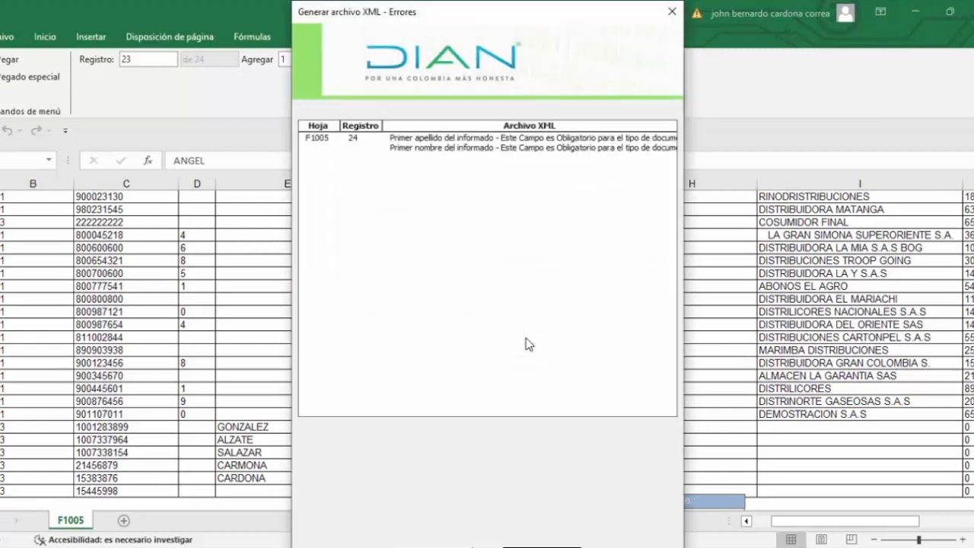
left_click(434, 140)
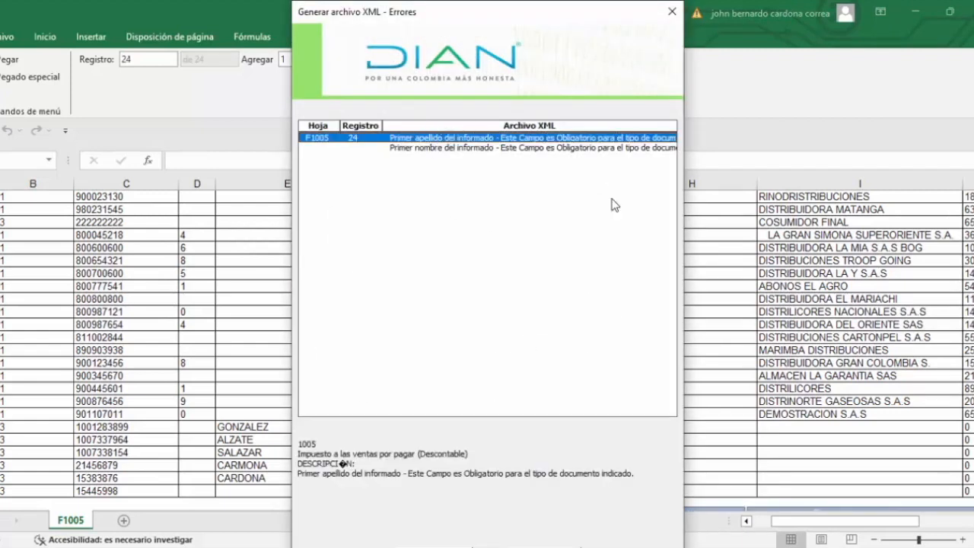
Step: Fill in the Primer apellido, Primer nombre and Otros nombres of record 24 with the person's surname and given names
left_click(672, 12)
key("Left")
key("Left")
key("Left")
key("Left")
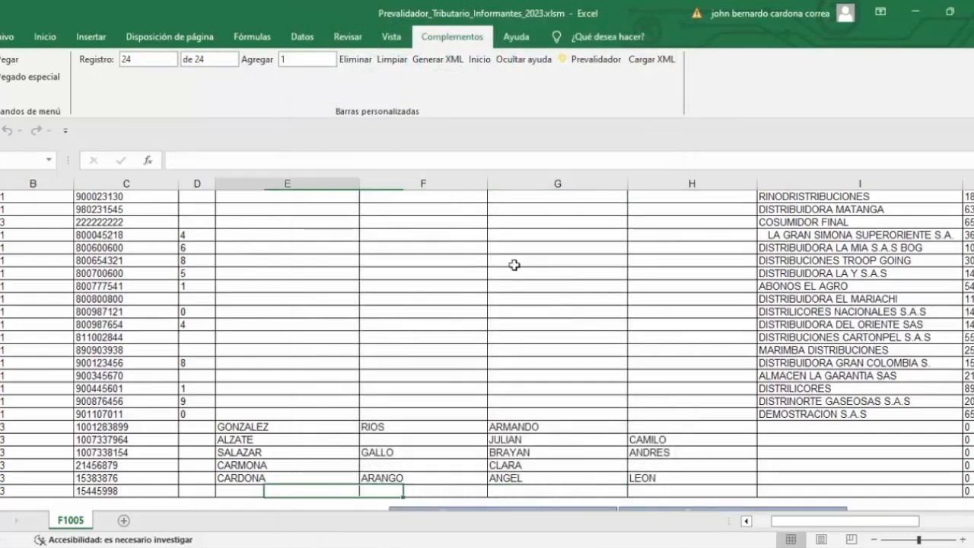
key("Right")
key("Right")
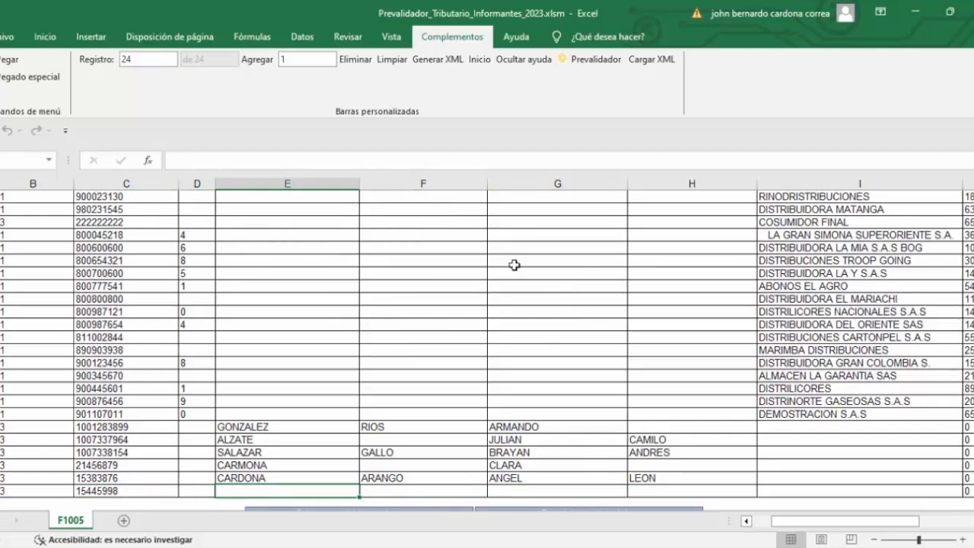
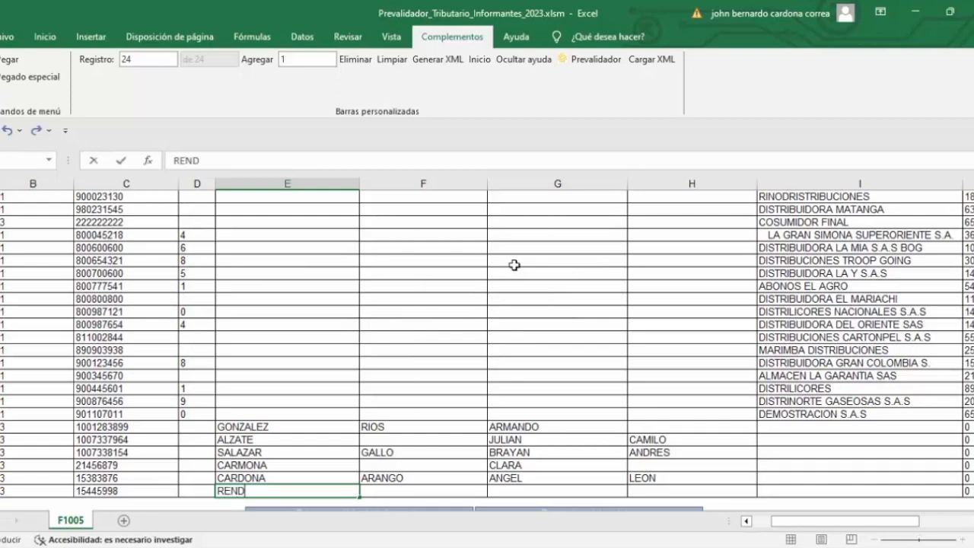
key("Tab")
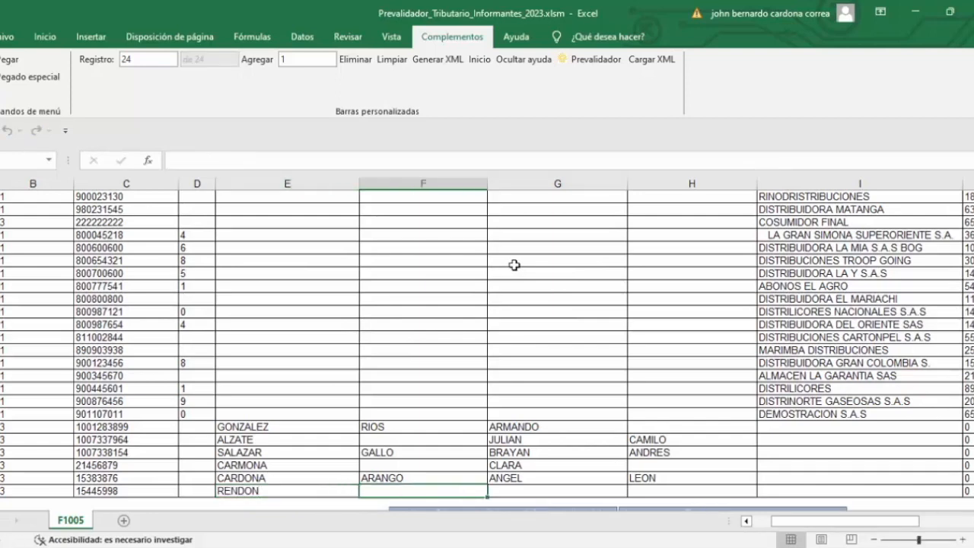
key("Tab")
key("Tab")
key("Up")
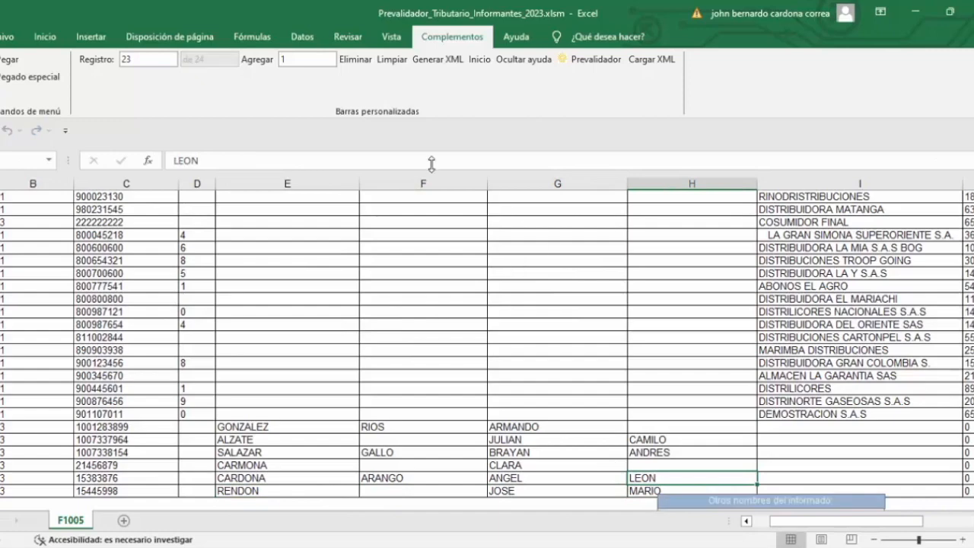
Step: Generate the format 1005 XML file and return to the F1005 sheet
left_click(427, 60)
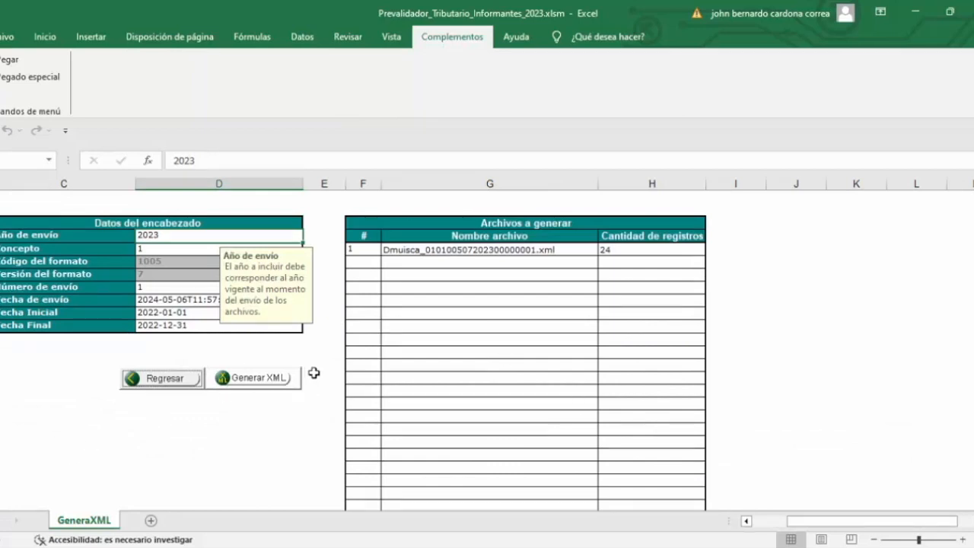
left_click(259, 378)
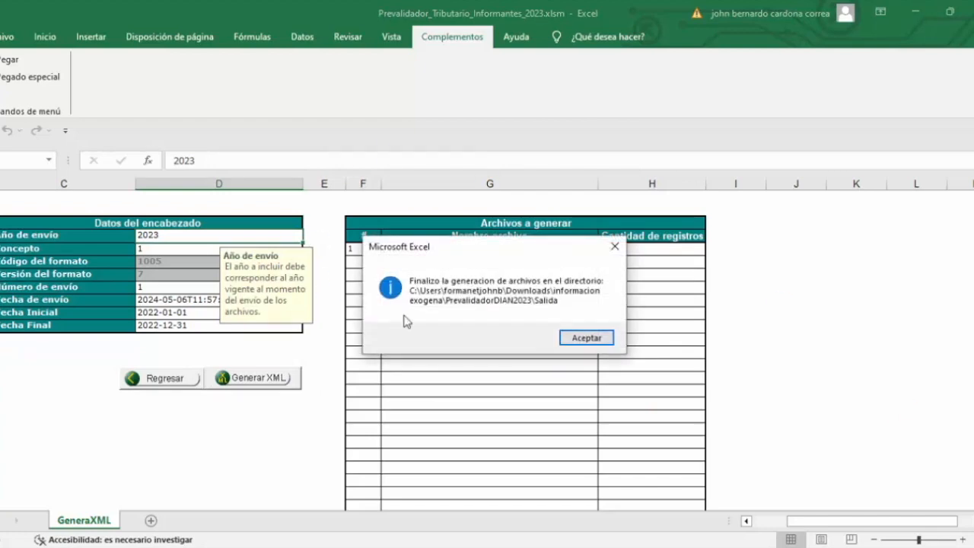
left_click(584, 339)
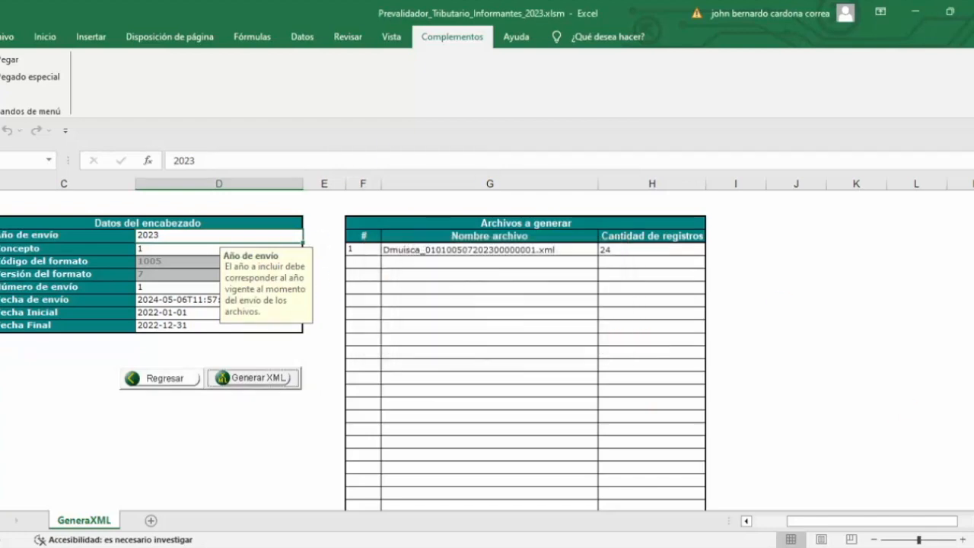
left_click(156, 378)
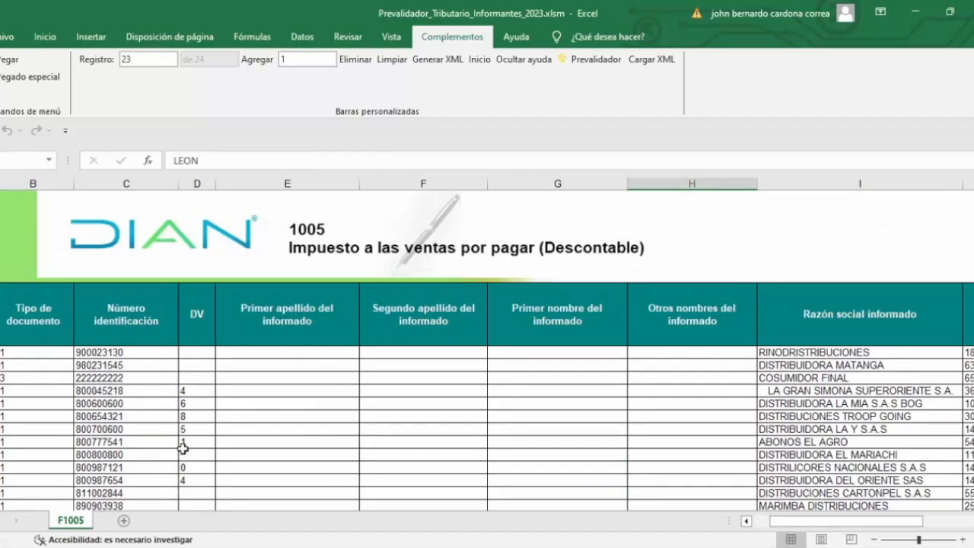
Step: Review the Impuesto Descontable and IVA resultante por devoluciones columns of the format 1005 records
left_click_drag(787, 523, 837, 520)
left_click_drag(789, 354, 865, 491)
scroll(836, 459, "down", 4)
scroll(836, 458, "up", 4)
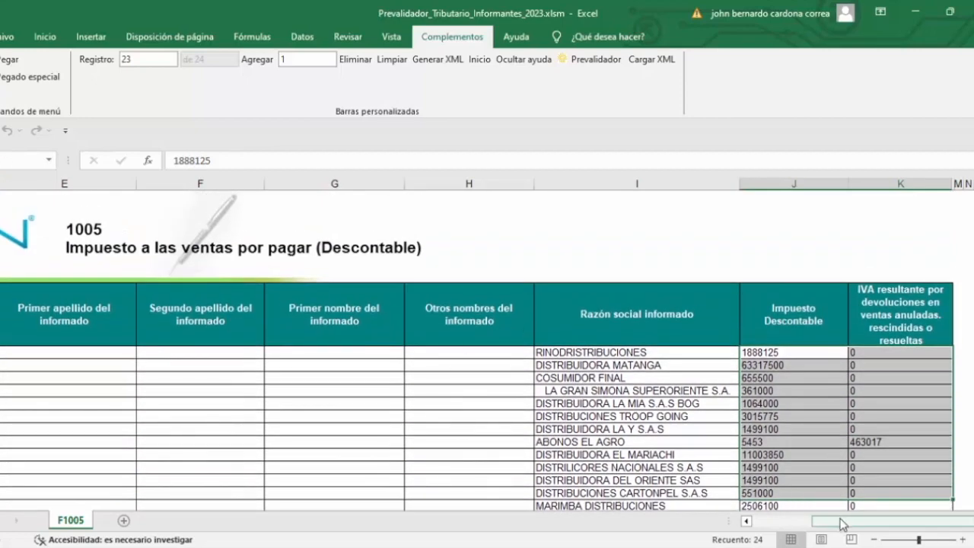
left_click_drag(833, 522, 792, 522)
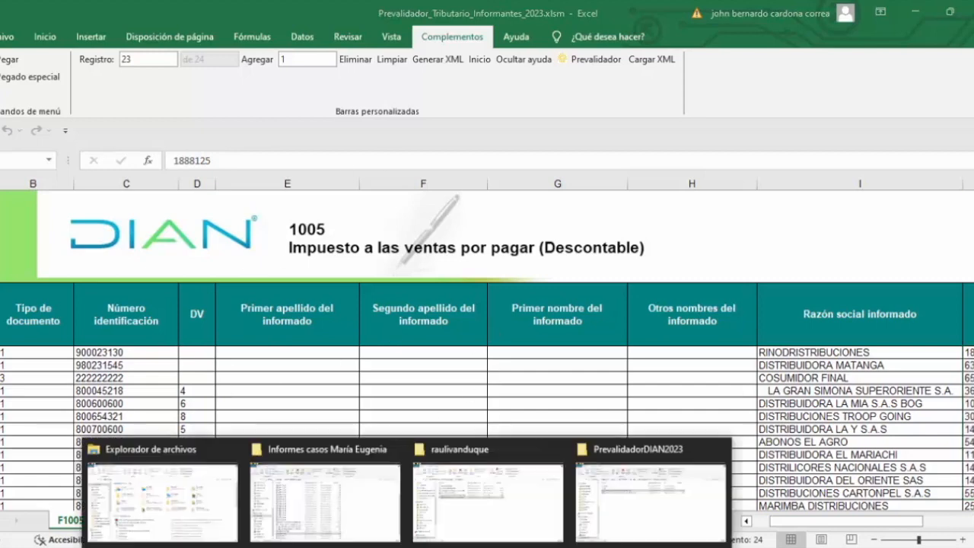
Step: Switch to the PrevalidadorDIAN2023 folder and open its salida folder to examine the generated XML files
left_click(707, 515)
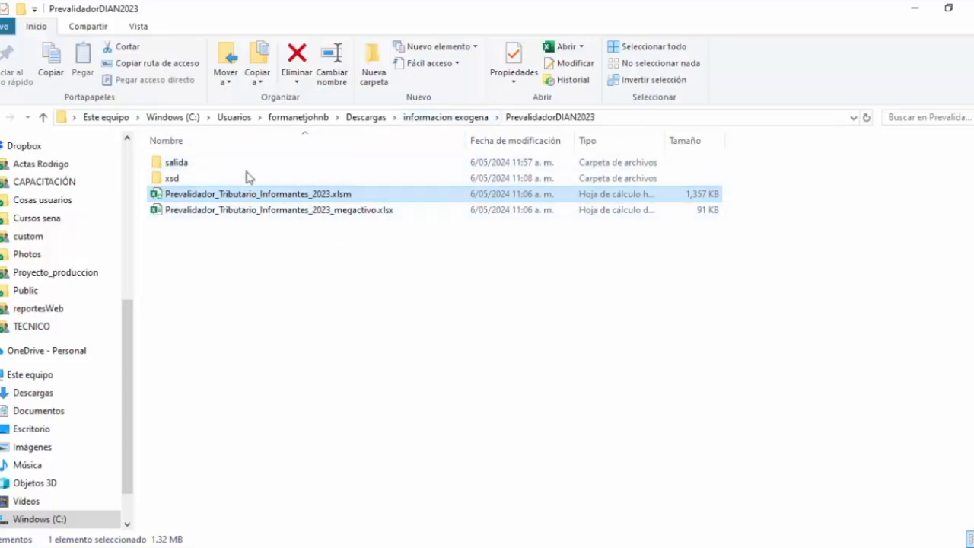
left_click(181, 162)
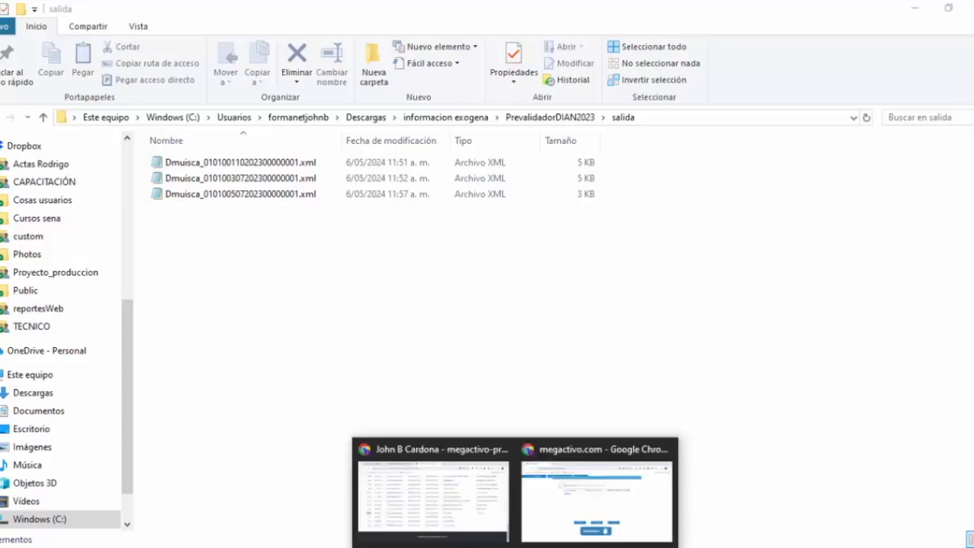
Step: Switch to Megactivo in Chrome, dismiss the Estados financieros 2023 e-mail form and go back to the exógena concept balances by third party
left_click(563, 526)
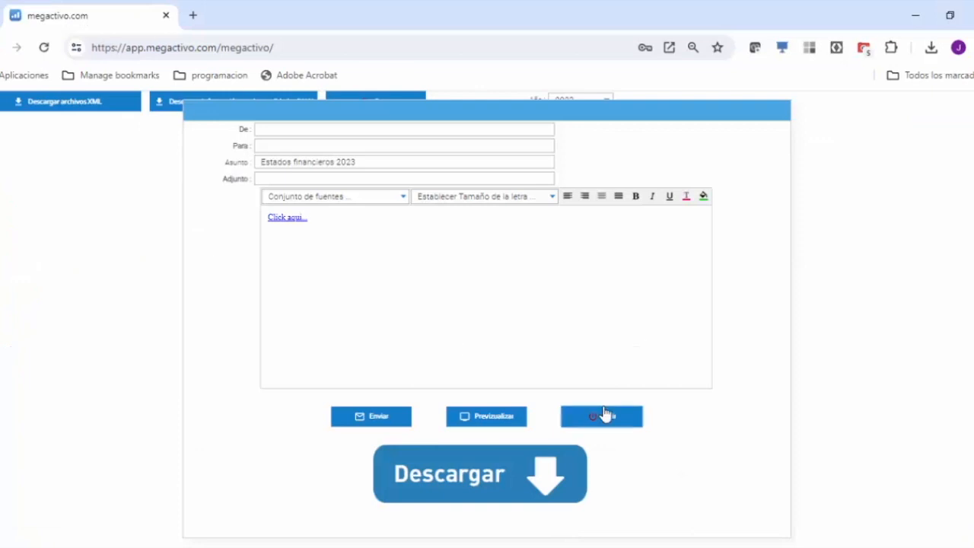
left_click(605, 416)
left_click(386, 103)
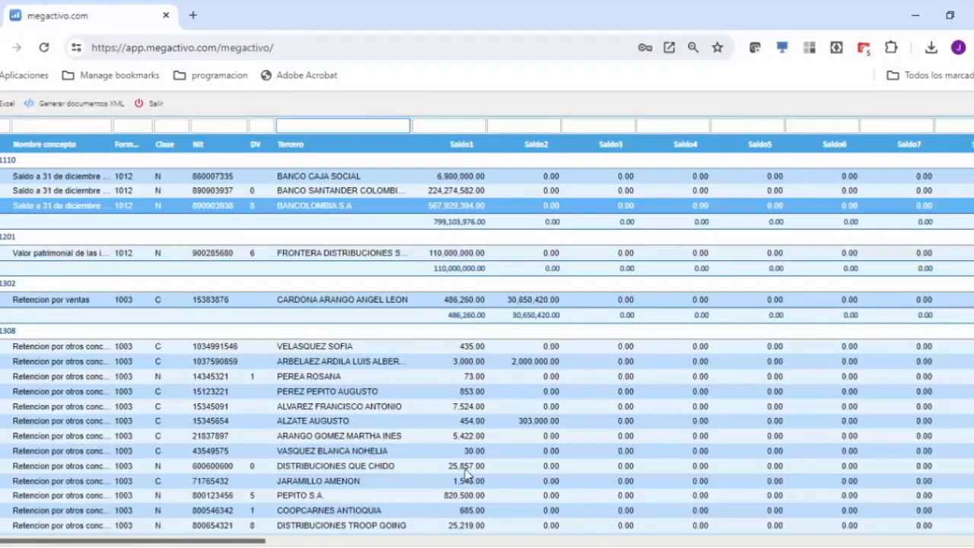
left_click(969, 207)
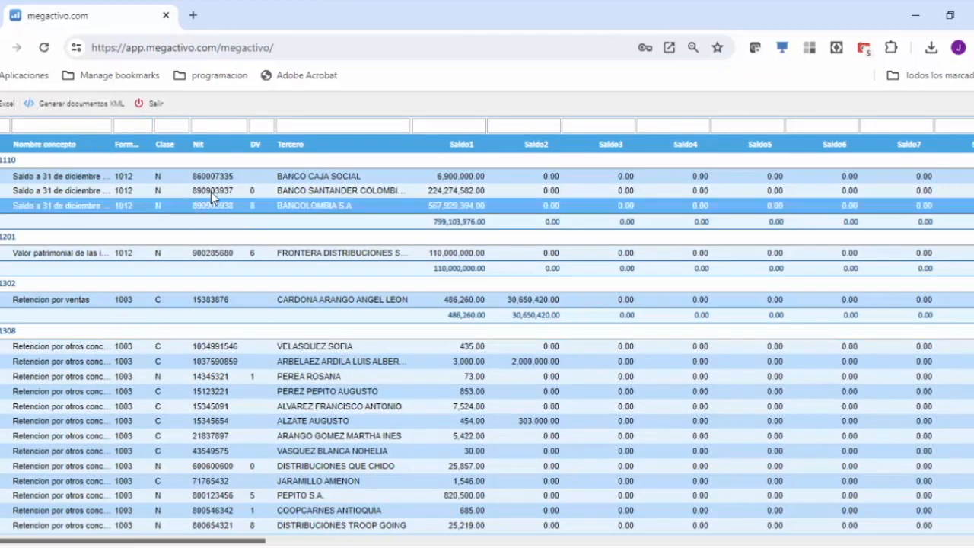
Step: Duplicate the Megactivo browser tab and log in to the Frontera company
right_click(81, 17)
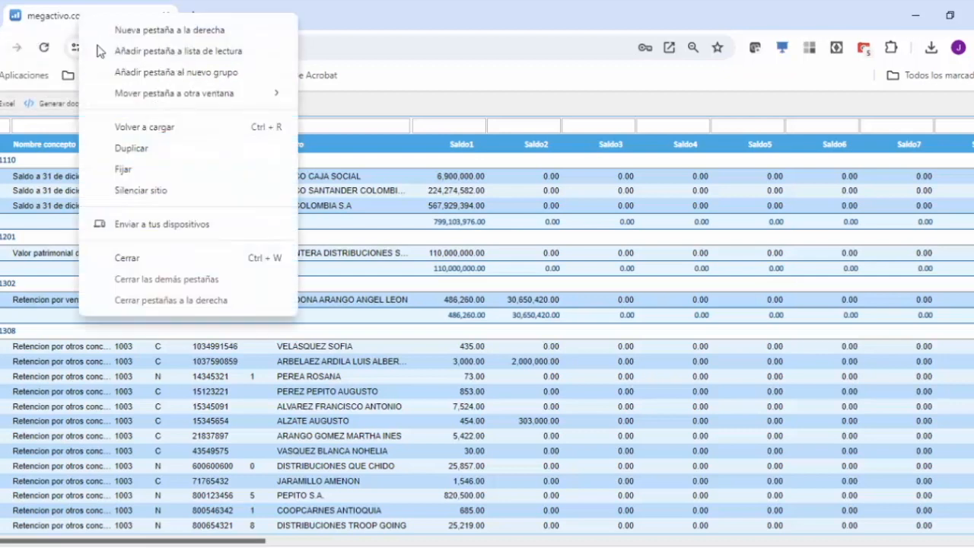
left_click(130, 150)
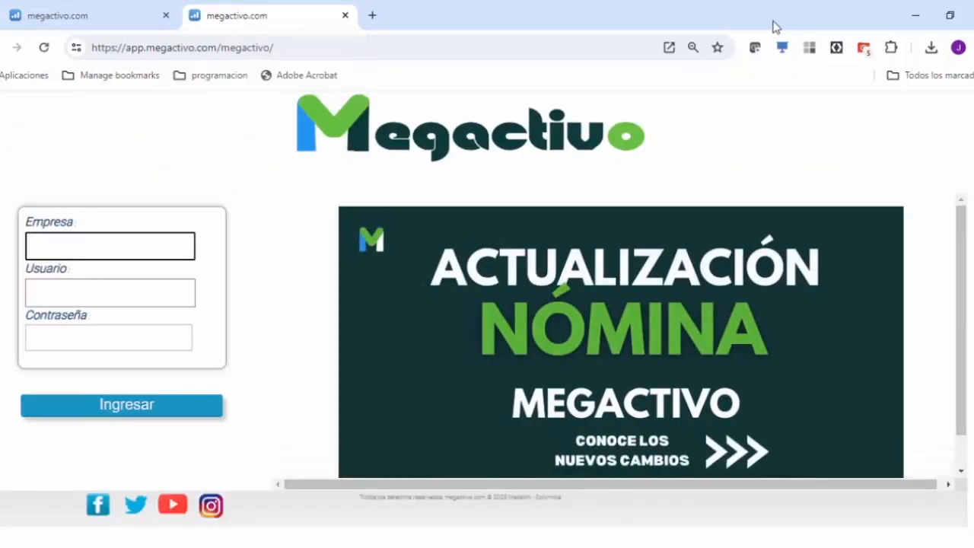
type("ONTERA")
key("Tab")
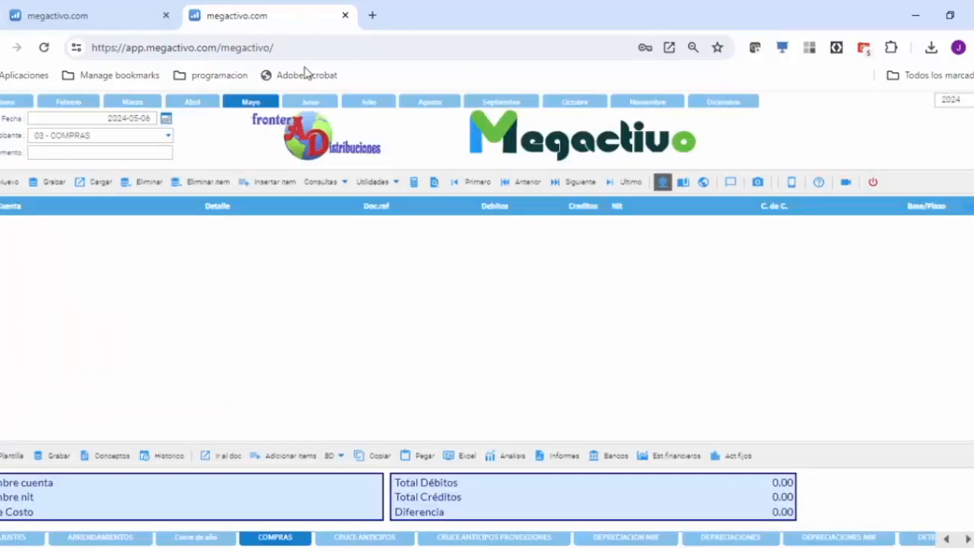
Step: Open the Cuentas list and set its year to 2023
left_click(340, 458)
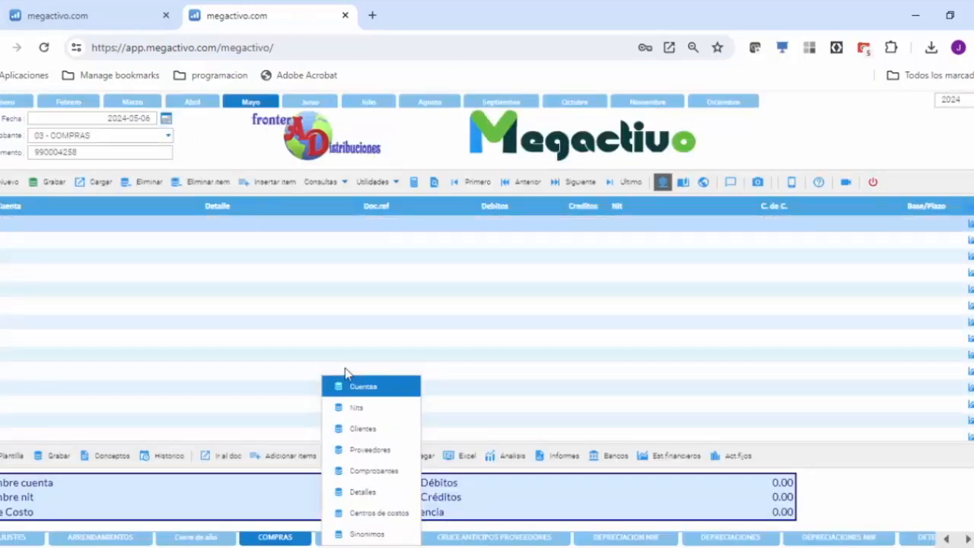
left_click(364, 388)
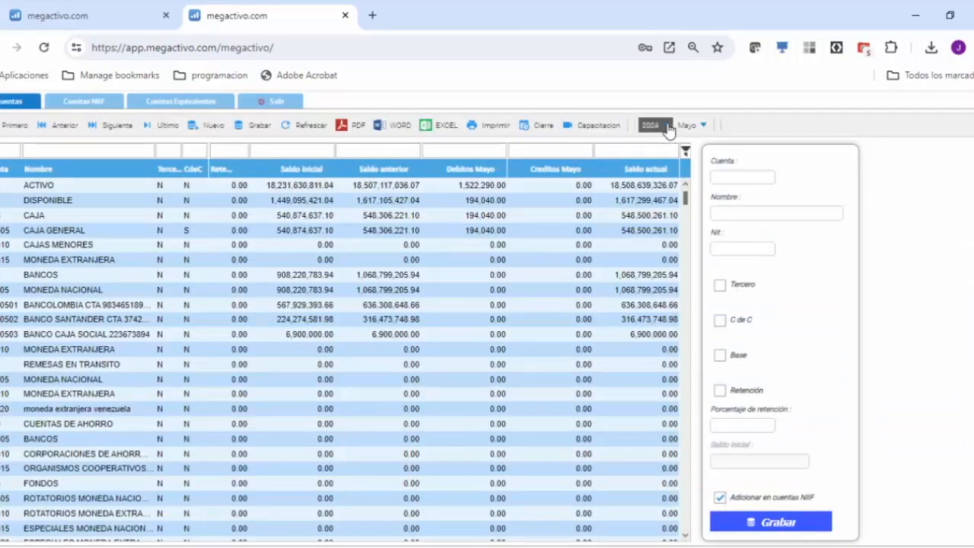
left_click(661, 125)
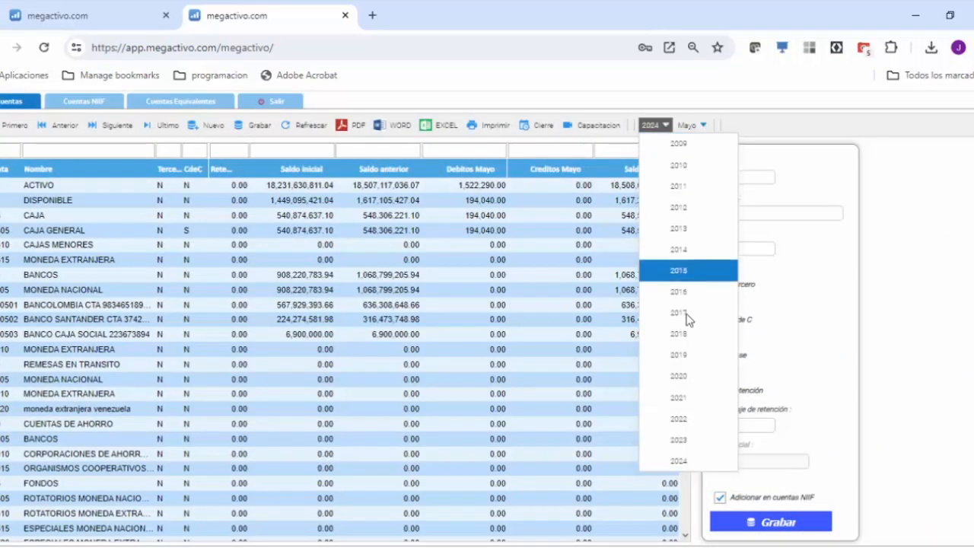
left_click(677, 440)
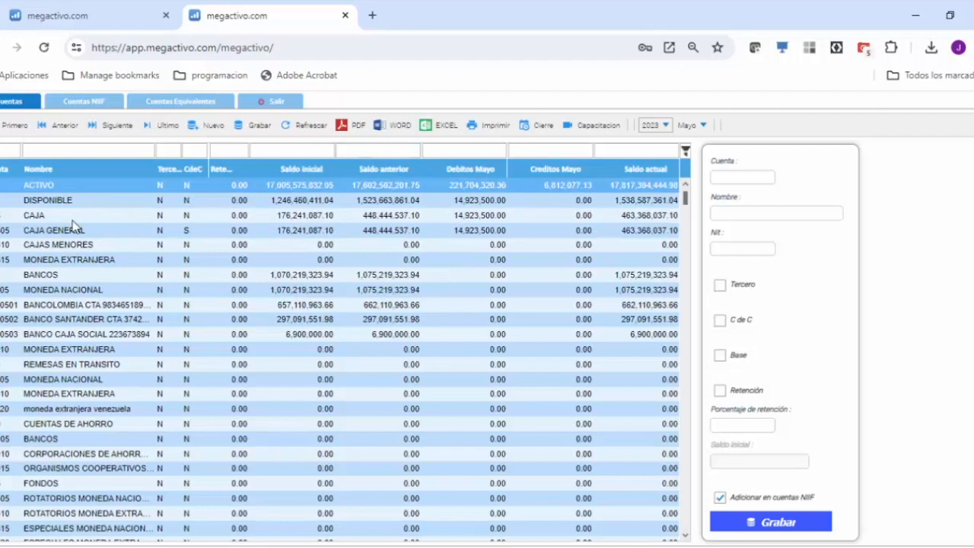
Step: Examine the Nit assigned to the Bancolombia, Banco Santander and Banco Caja Social accounts
left_click(17, 304)
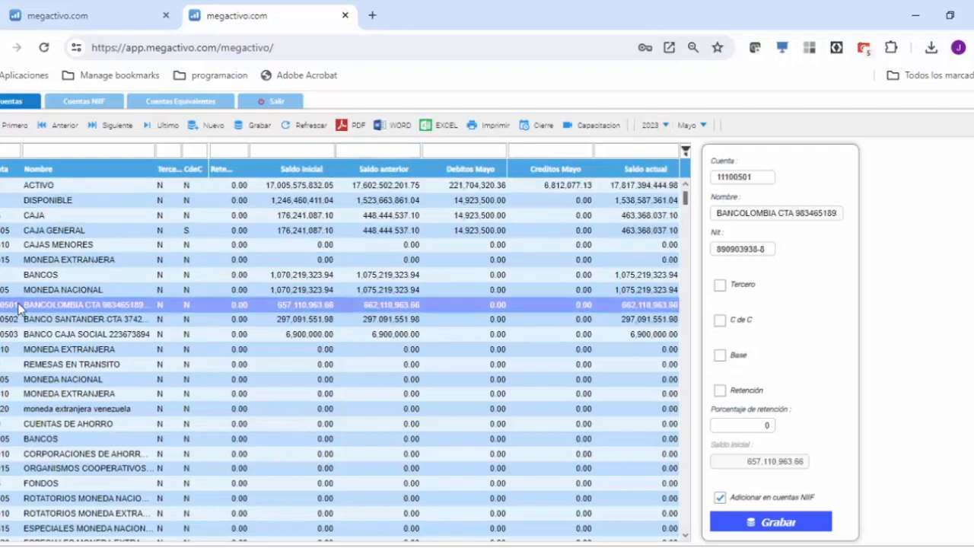
left_click(46, 318)
left_click(46, 334)
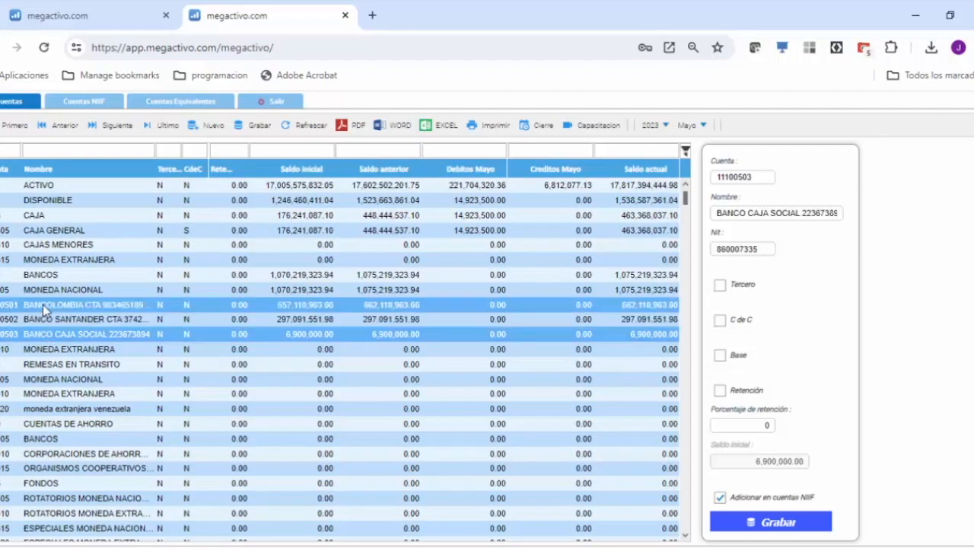
left_click(43, 318)
left_click(43, 304)
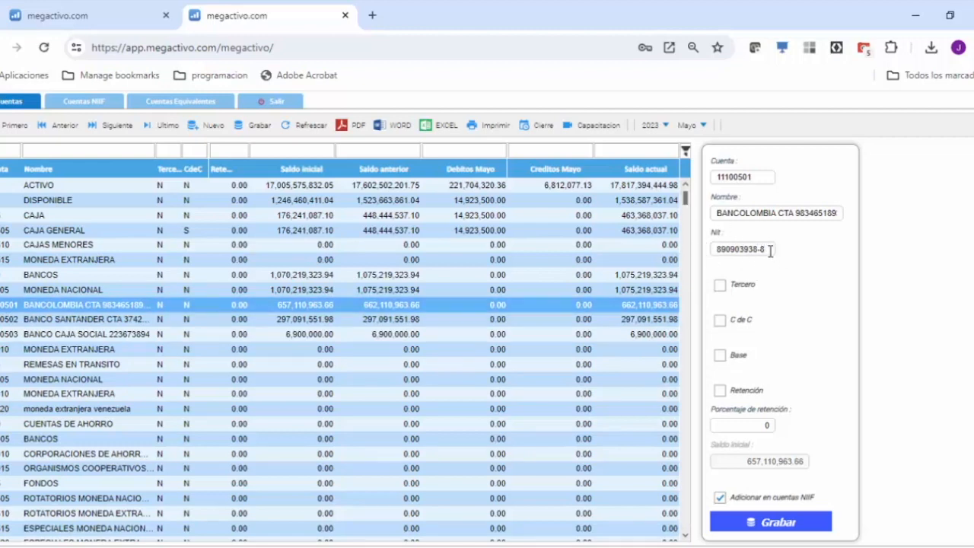
left_click_drag(751, 248, 713, 251)
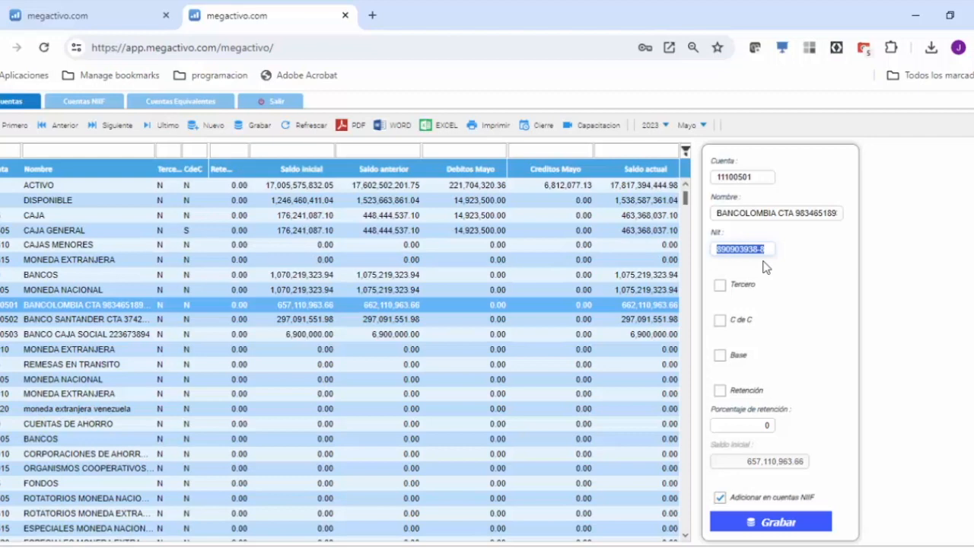
Step: Switch back to the Excel prevalidador and open format 1006(V-8), Impuestos a las Ventas por Pagar (Generado) e Impuesto al Consumo
left_click(80, 13)
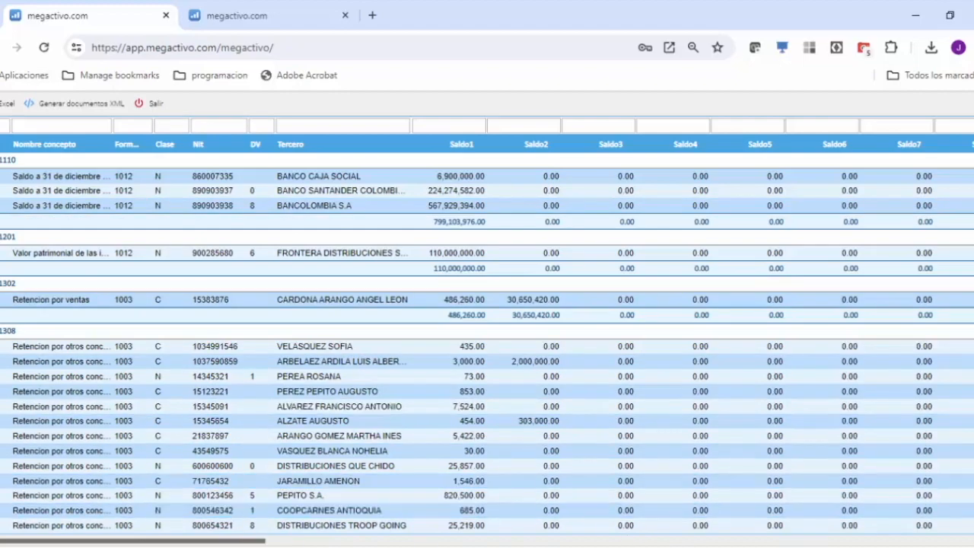
key("alt+Tab")
scroll(324, 425, "down", 2)
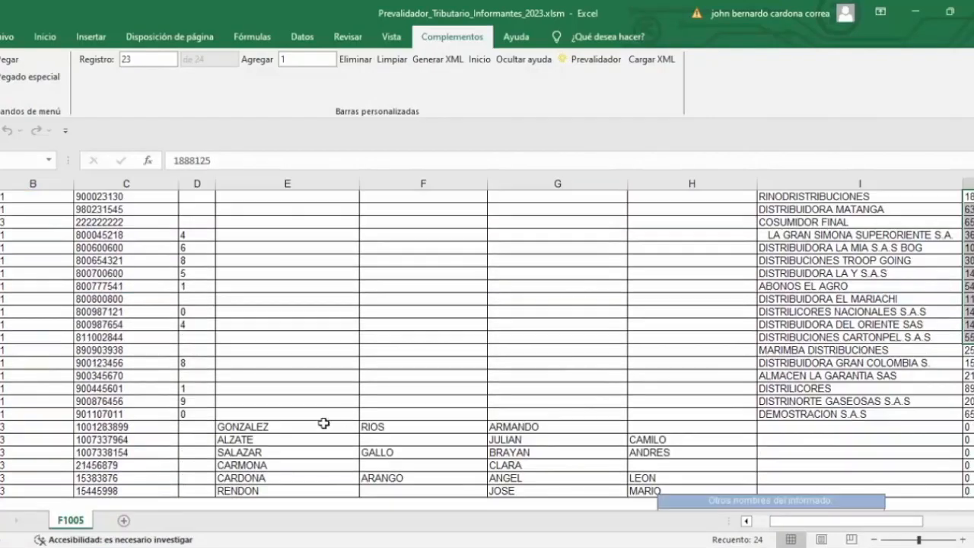
scroll(531, 340, "up", 2)
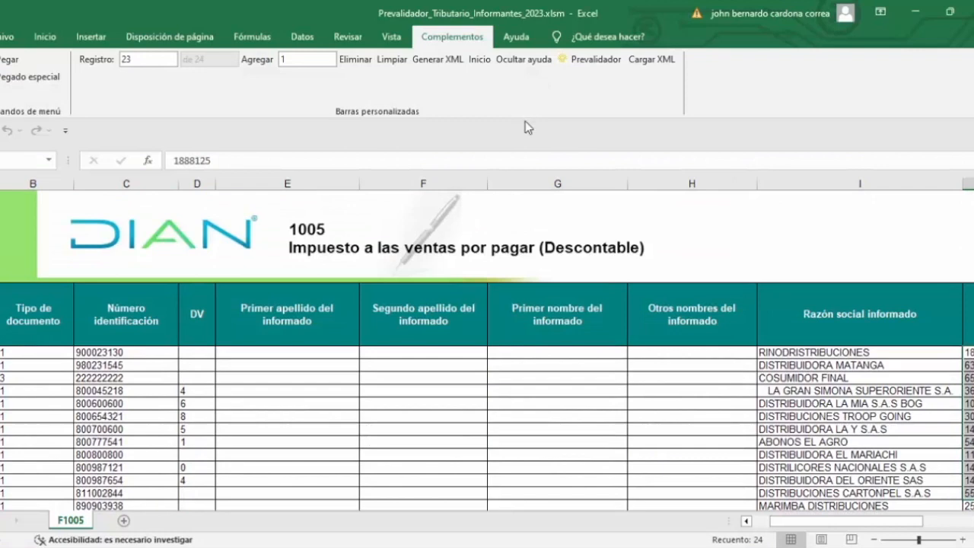
left_click(479, 59)
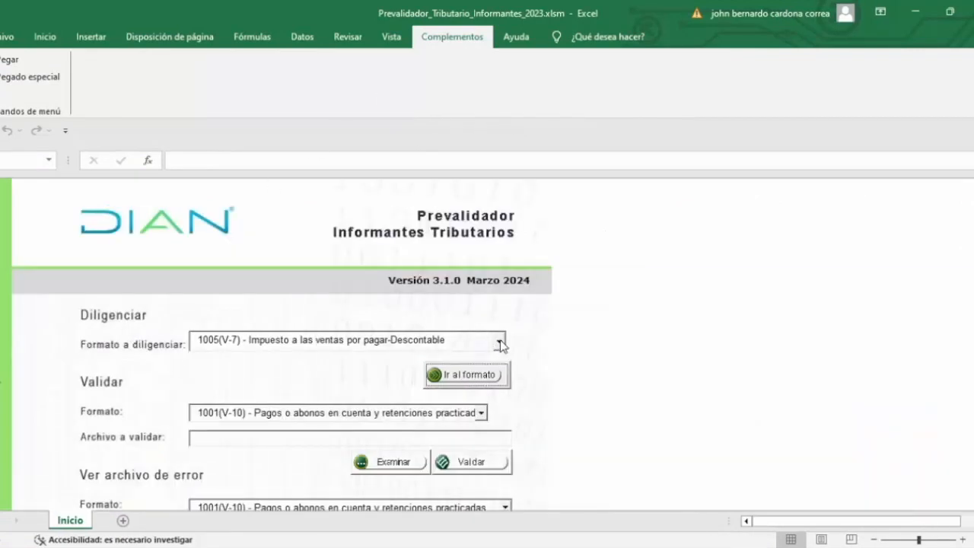
left_click(500, 343)
left_click(259, 370)
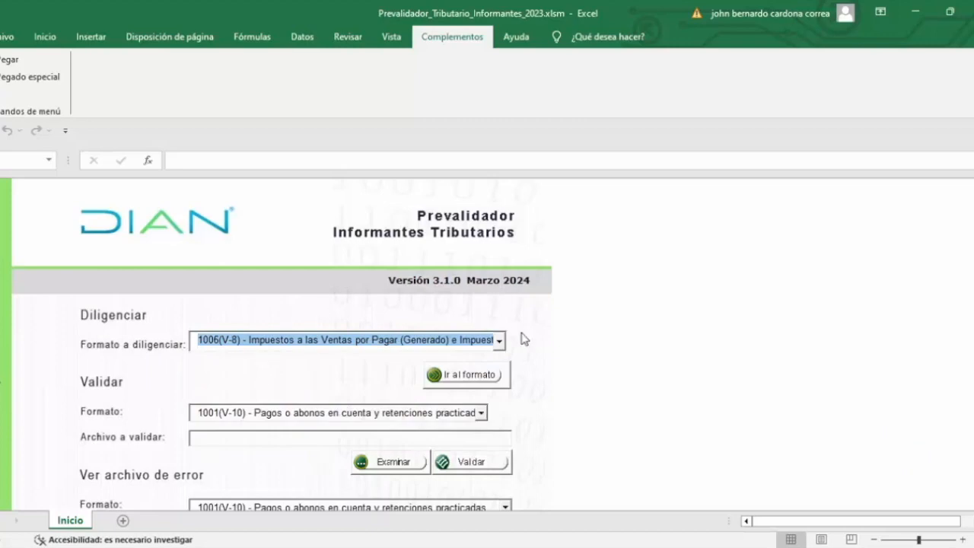
left_click(437, 374)
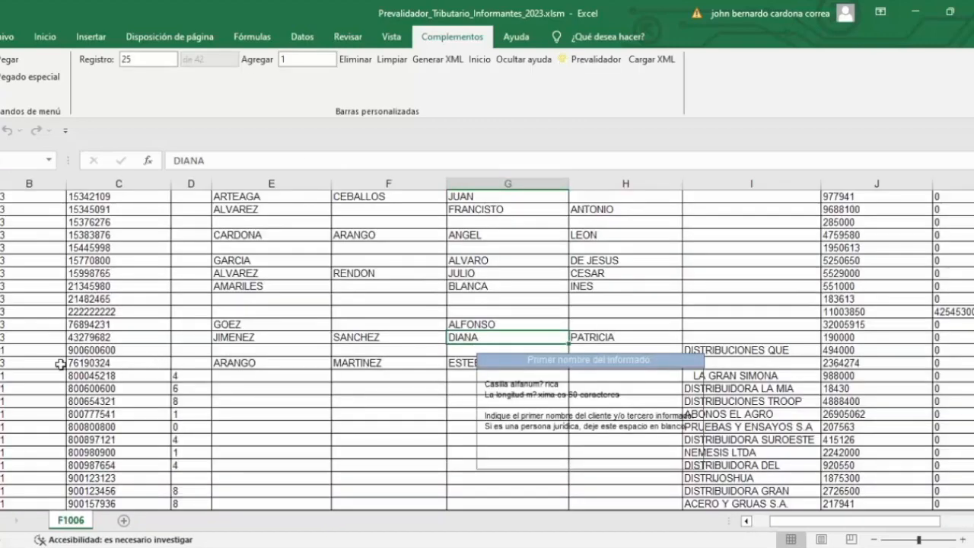
Step: Select all the format 1006 records from the first record's Tipo de Documento through the last column
scroll(61, 365, "up", 7)
left_click(22, 358)
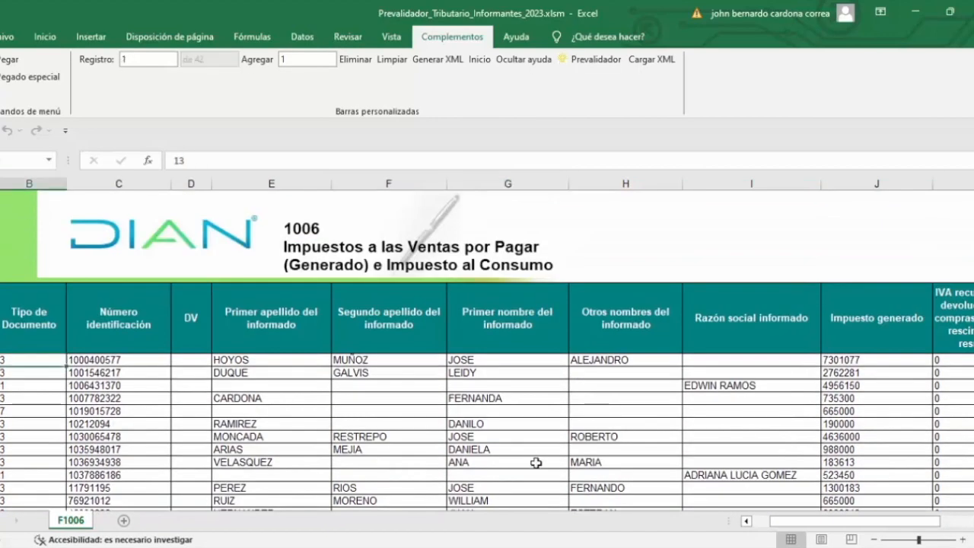
key("ctrl+shift+Right")
key("ctrl+shift+Down")
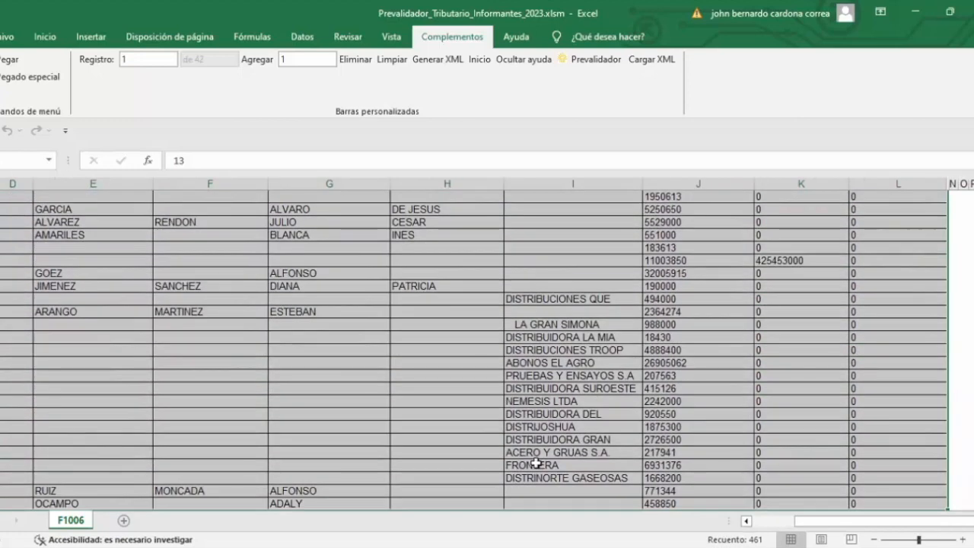
Step: Copy the selected format 1006 records so that the prevalidador validates them, and return to the first records
key("ctrl+c")
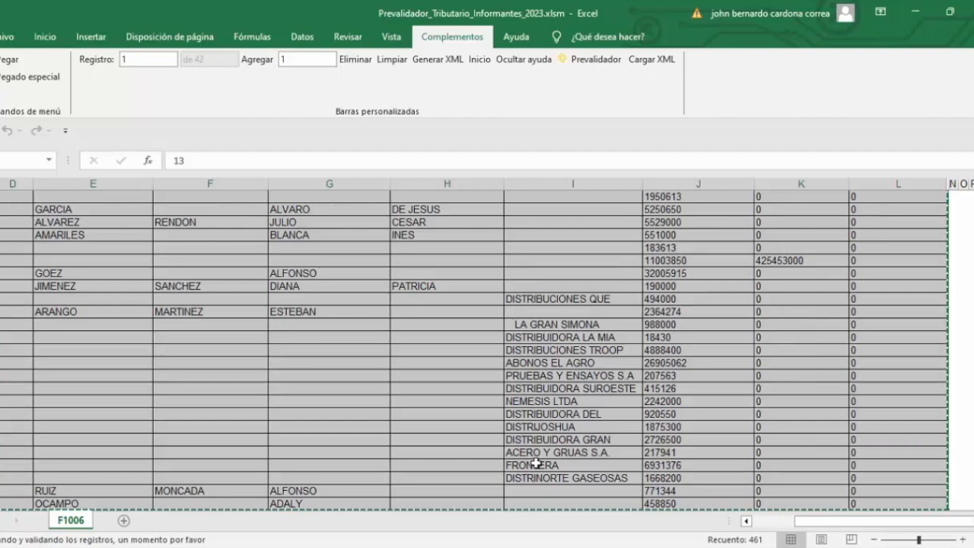
left_click(111, 272)
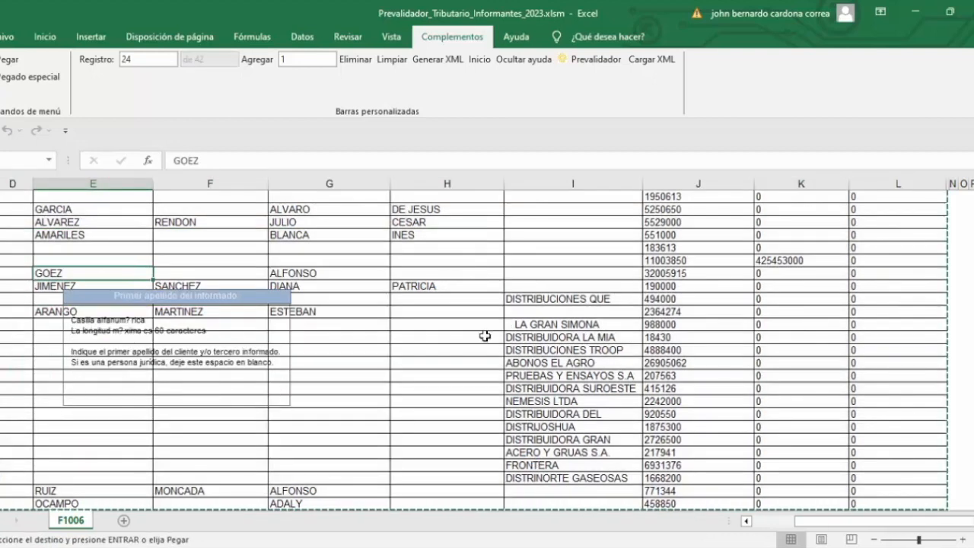
scroll(114, 267, "up", 8)
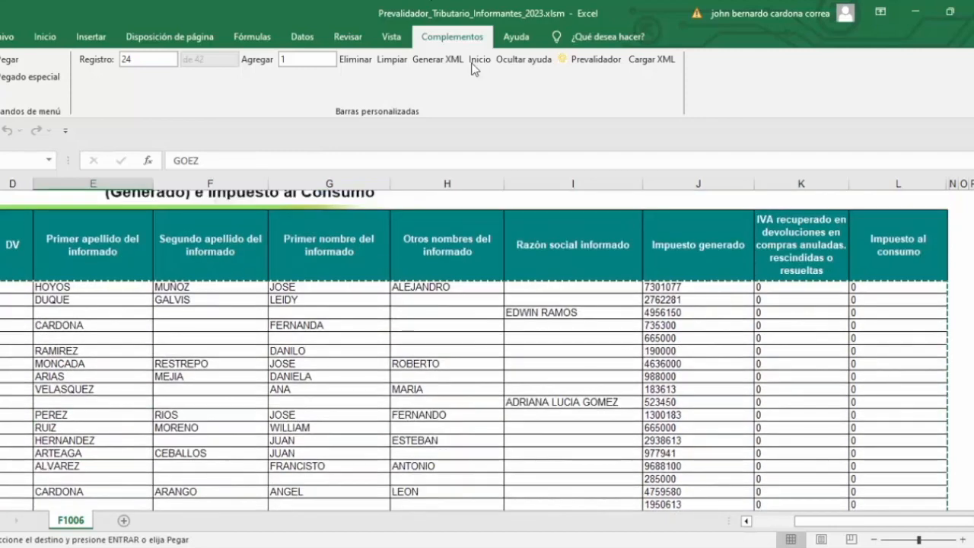
Step: Try to generate the format 1006 XML file, consult the record errors by sheet and record number, and close the error list
left_click(426, 58)
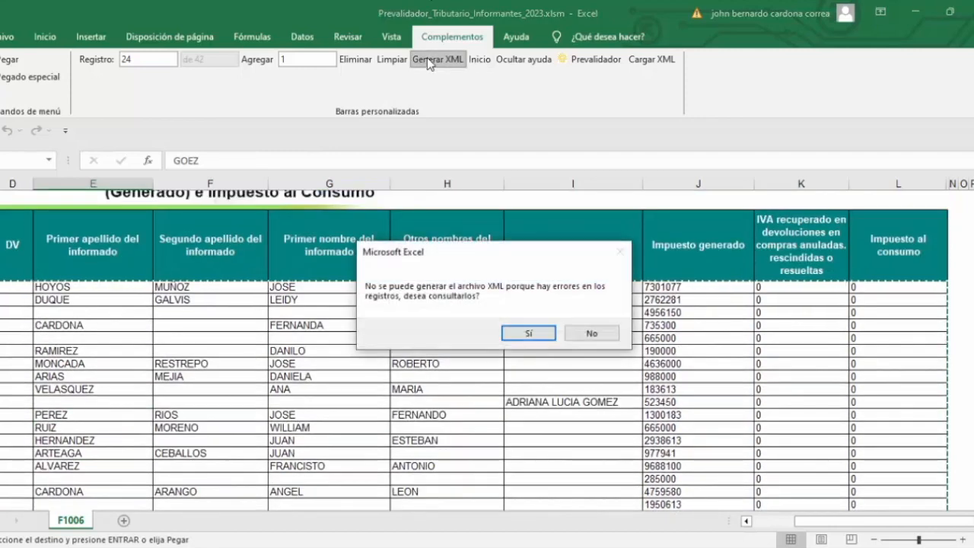
left_click(511, 336)
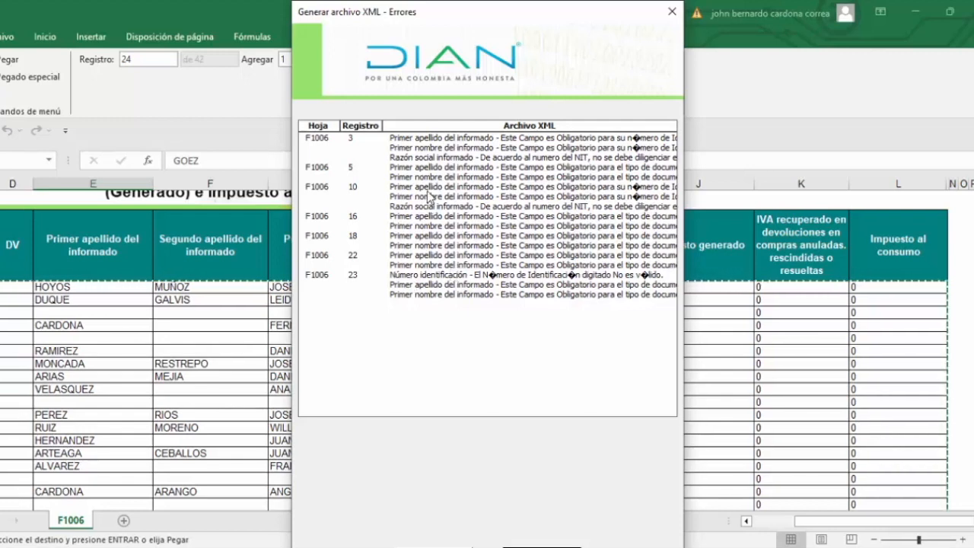
left_click(672, 13)
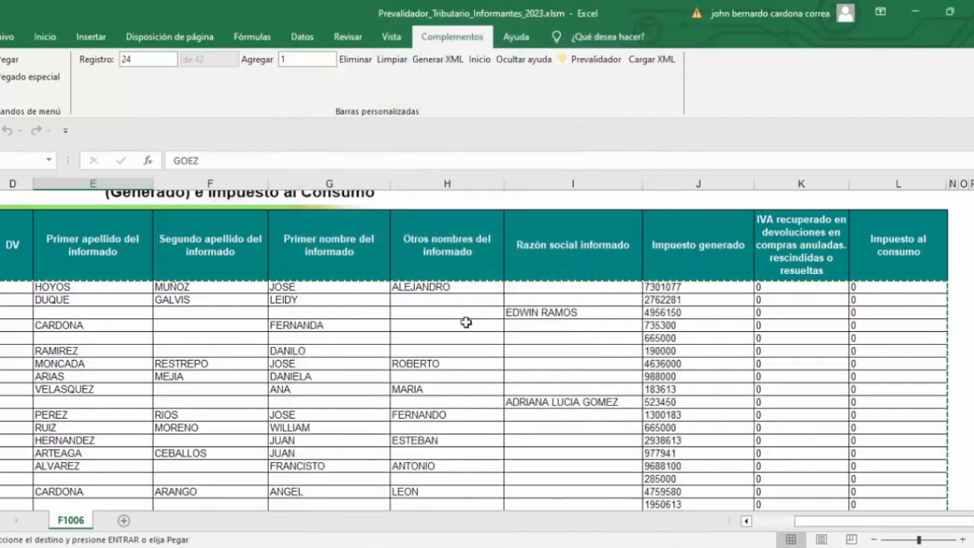